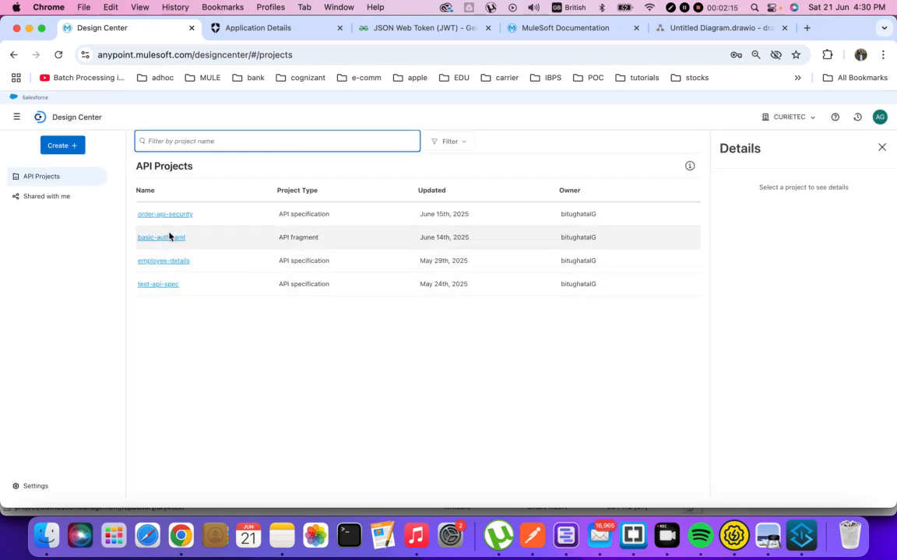
Open the order-api-security specification and expand its AUTH, TRAIT and TYPE folders.
{"action": "left_click", "coordinate": [172, 217]}
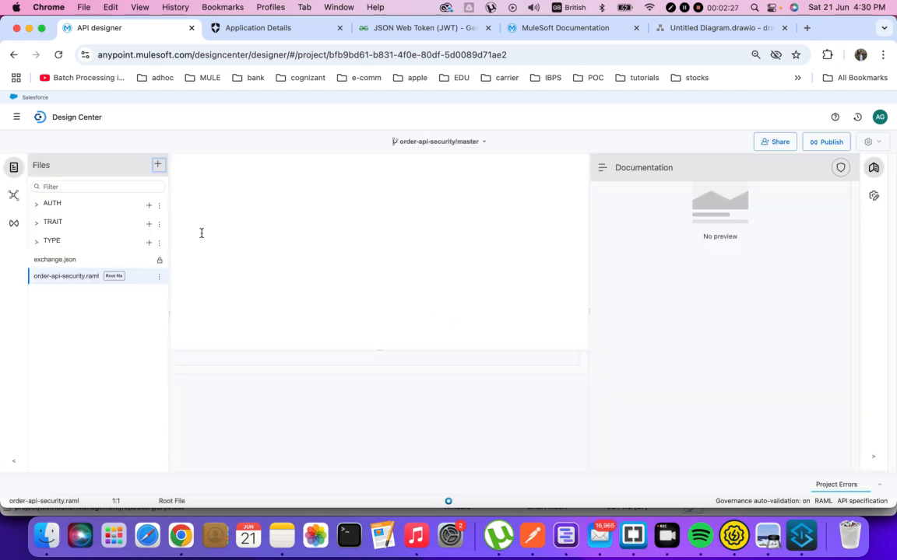
{"action": "left_click", "coordinate": [304, 285]}
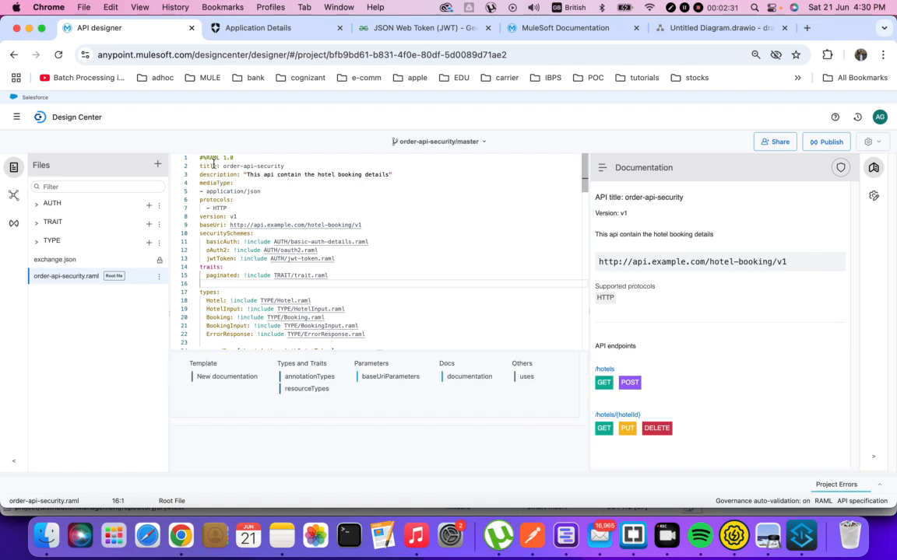
{"action": "double_click", "coordinate": [222, 242]}
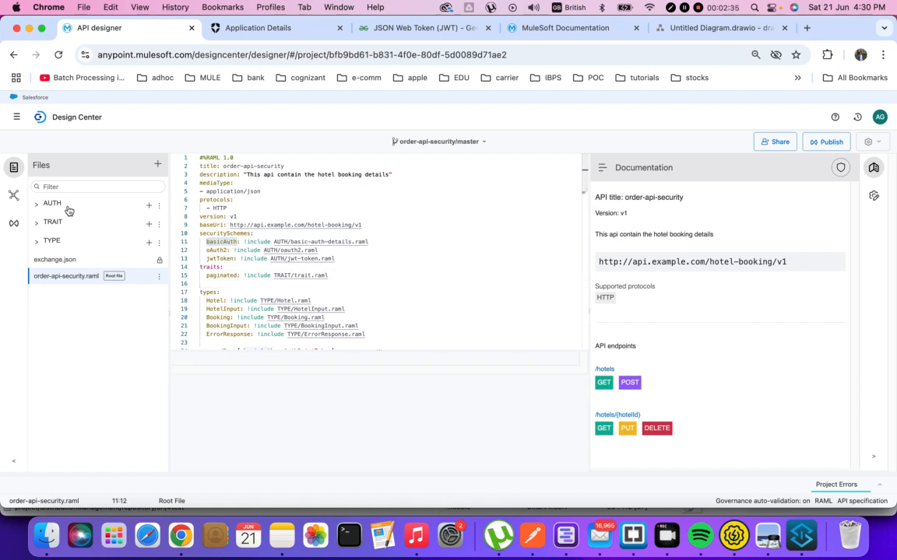
{"action": "left_click", "coordinate": [39, 203]}
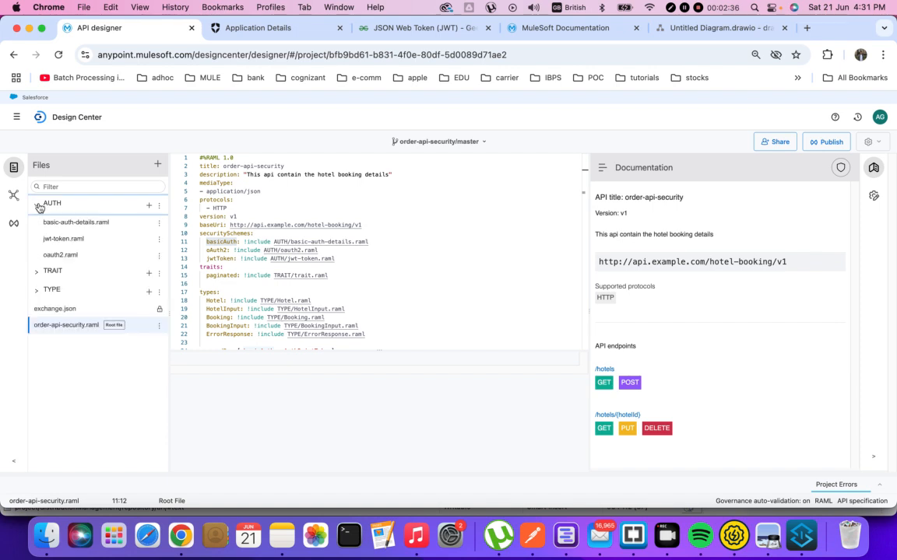
{"action": "left_click", "coordinate": [37, 273]}
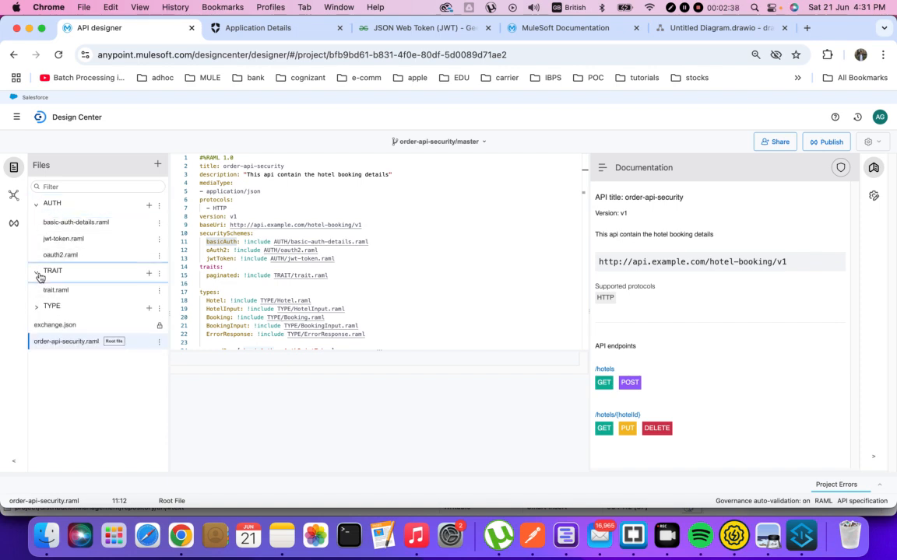
{"action": "left_click", "coordinate": [36, 307]}
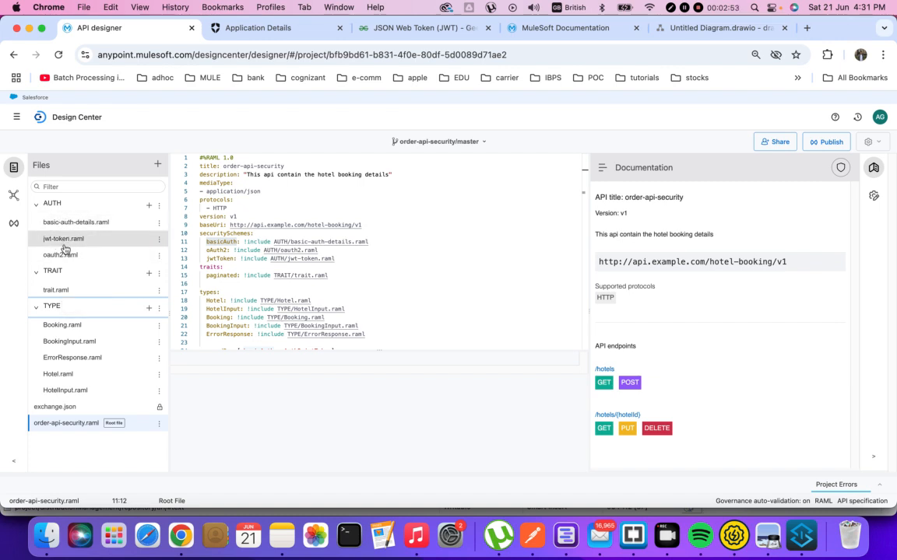
Examine the securitySchemes entries in order-api-security.raml, including the basicAuth, oAuth2 and jwtToken includes.
{"action": "left_click", "coordinate": [344, 275]}
{"action": "double_click", "coordinate": [208, 234]}
{"action": "left_click", "coordinate": [314, 276]}
{"action": "double_click", "coordinate": [231, 243]}
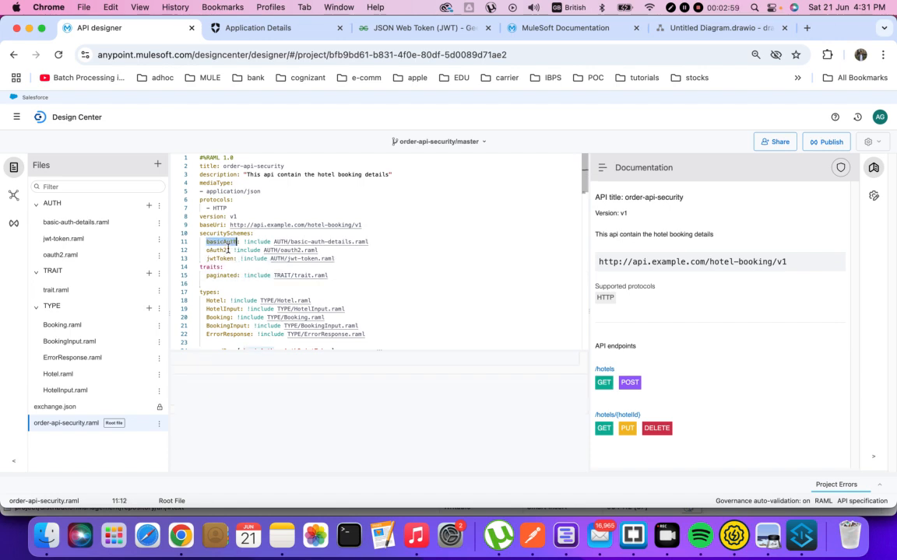
{"action": "left_click_drag", "start_coordinate": [318, 250], "coordinate": [200, 243]}
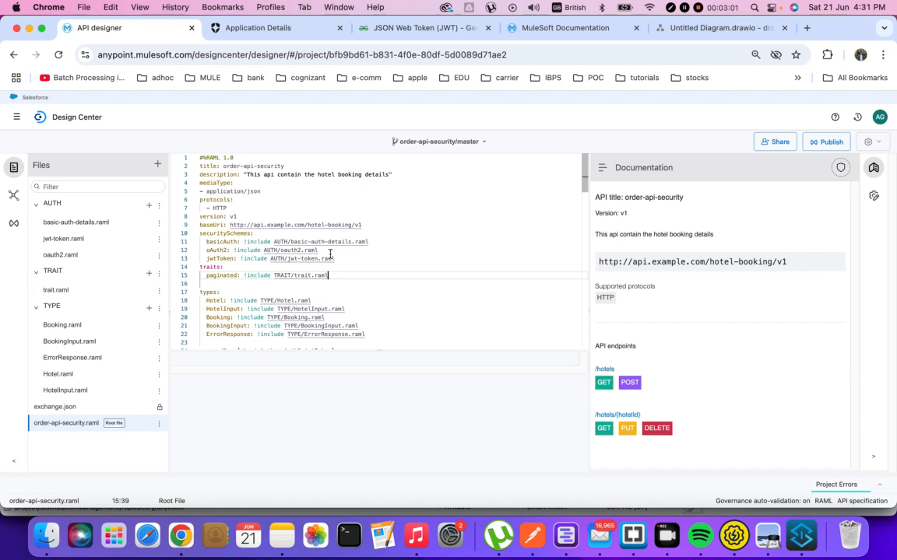
{"action": "left_click", "coordinate": [312, 317]}
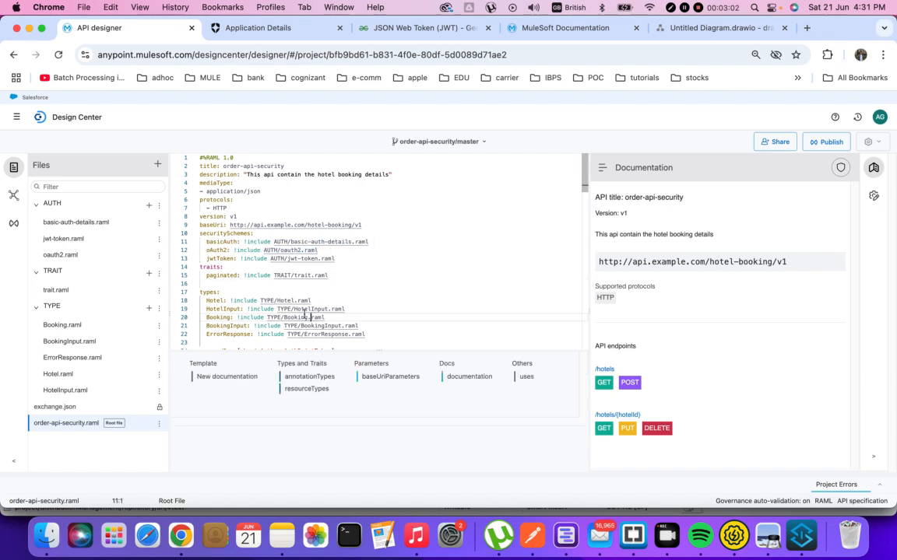
{"action": "triple_click", "coordinate": [367, 261]}
{"action": "left_click", "coordinate": [373, 275]}
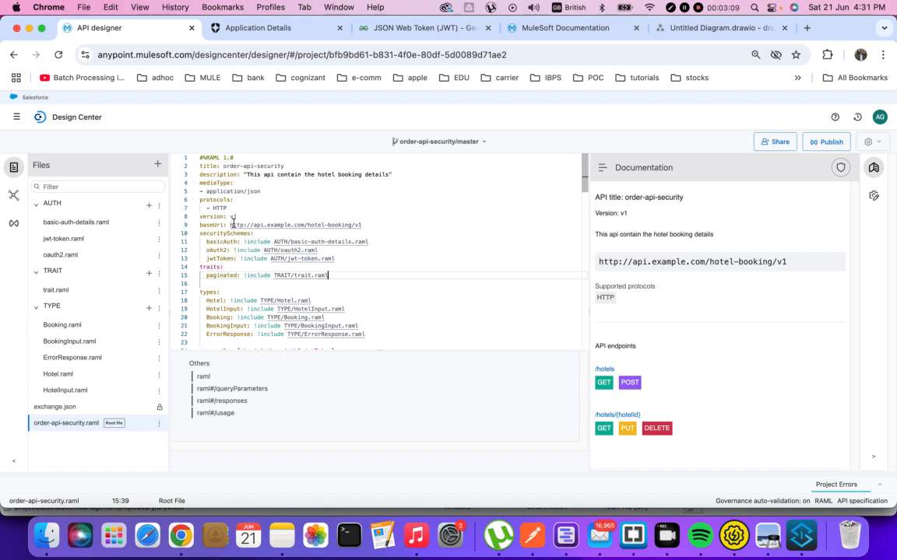
{"action": "double_click", "coordinate": [222, 257]}
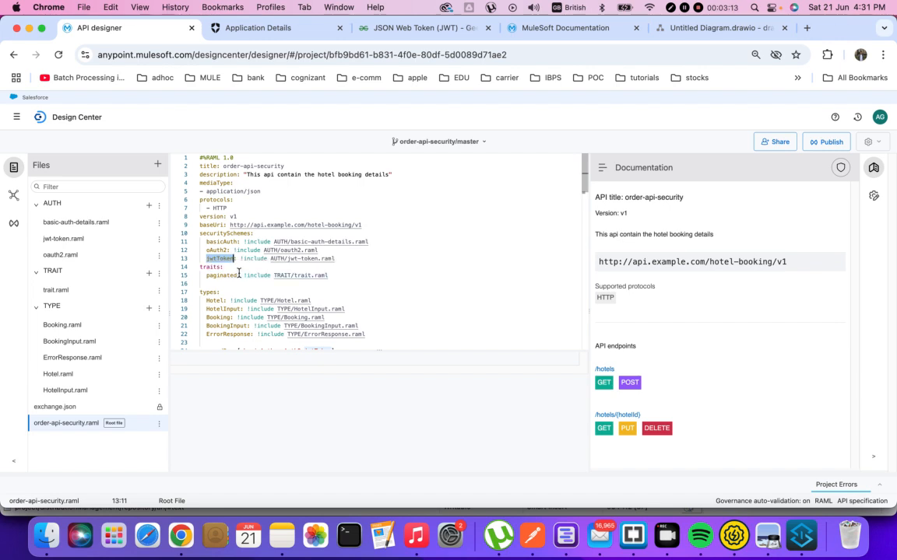
Locate and highlight the securedBy line that applies basicAuth, oAuth2 and jwtToken to the API.
{"action": "scroll", "coordinate": [300, 304], "scroll_direction": "down", "scroll_amount": 5}
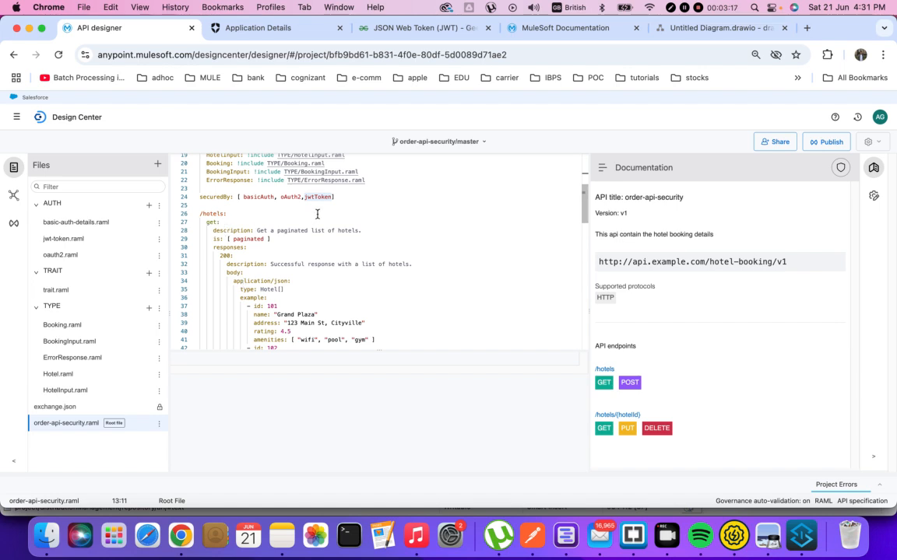
{"action": "left_click_drag", "start_coordinate": [200, 197], "coordinate": [309, 209]}
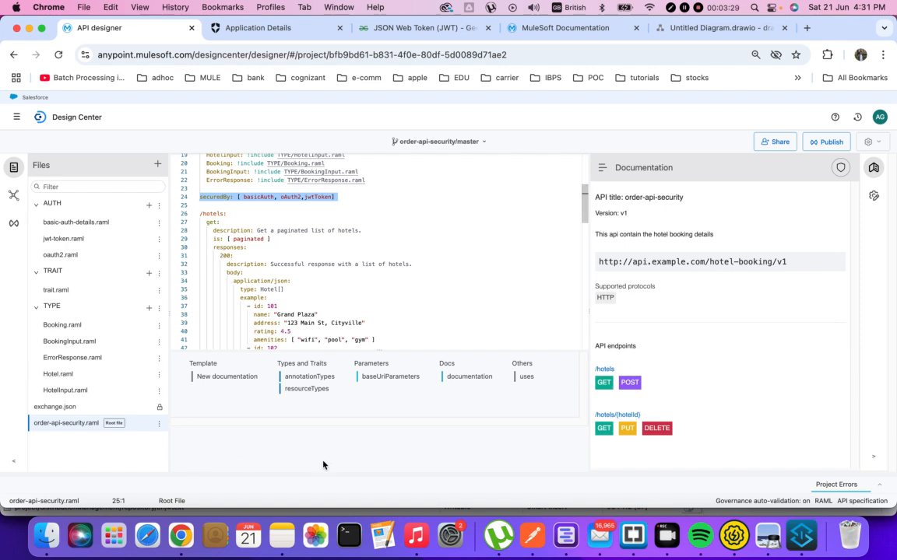
{"action": "left_click", "coordinate": [353, 256]}
Review the /hotels and /hotels/{hotelId} resources, and highlight jwtToken in the securedBy line.
{"action": "scroll", "coordinate": [357, 250], "scroll_direction": "down", "scroll_amount": 5}
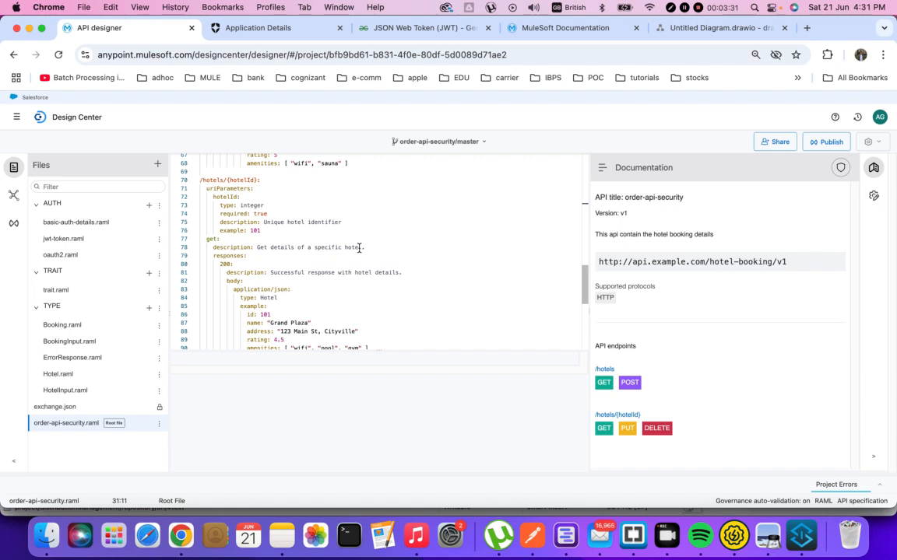
{"action": "scroll", "coordinate": [359, 248], "scroll_direction": "down", "scroll_amount": 2}
{"action": "scroll", "coordinate": [359, 248], "scroll_direction": "down", "scroll_amount": 4}
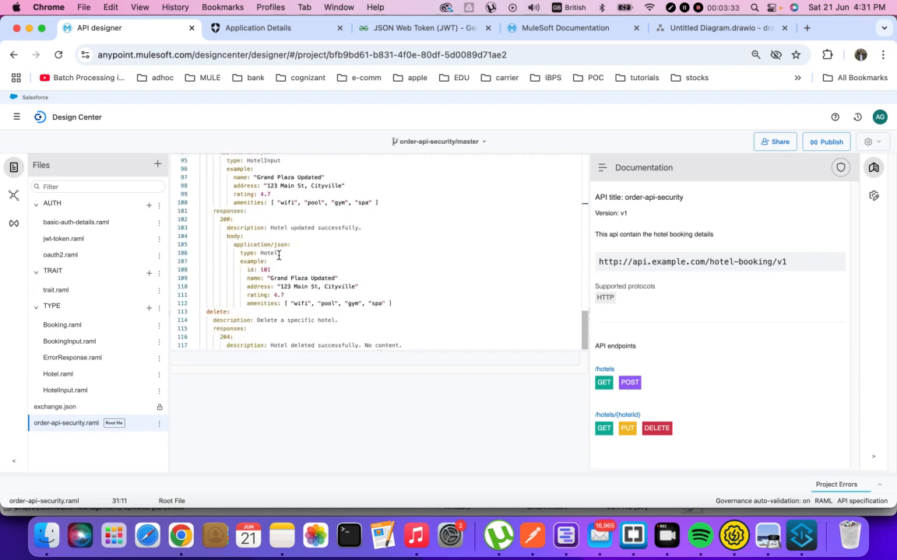
{"action": "scroll", "coordinate": [355, 246], "scroll_direction": "up", "scroll_amount": 13}
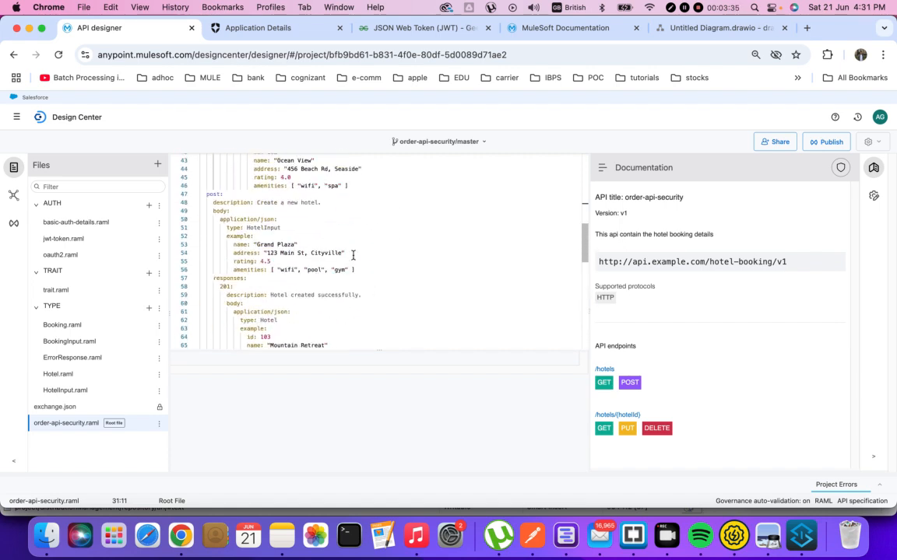
{"action": "scroll", "coordinate": [354, 246], "scroll_direction": "up", "scroll_amount": 2}
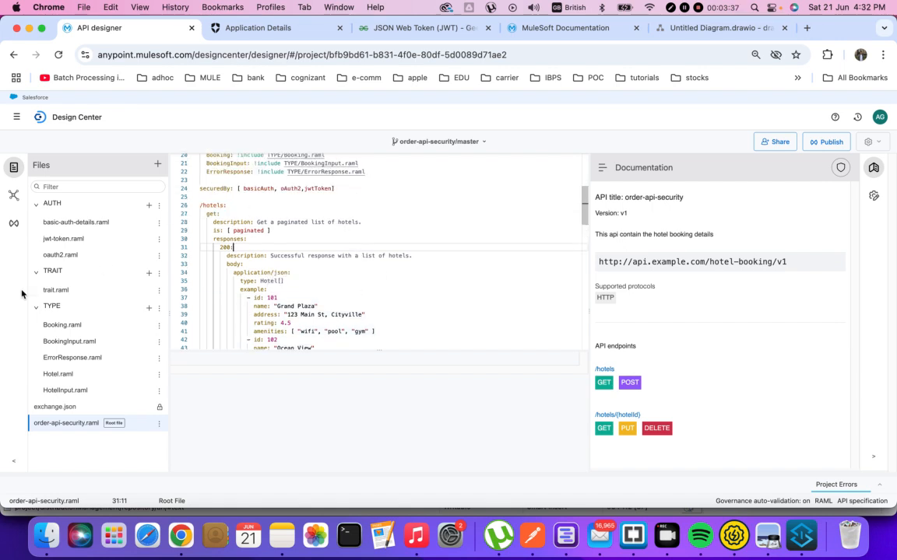
{"action": "scroll", "coordinate": [410, 261], "scroll_direction": "up", "scroll_amount": 3}
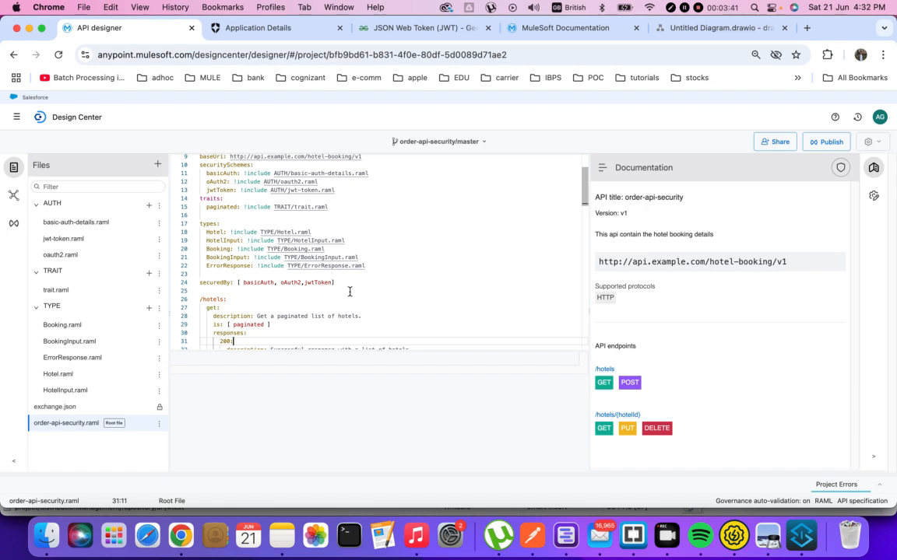
{"action": "left_click", "coordinate": [285, 276]}
{"action": "double_click", "coordinate": [309, 283]}
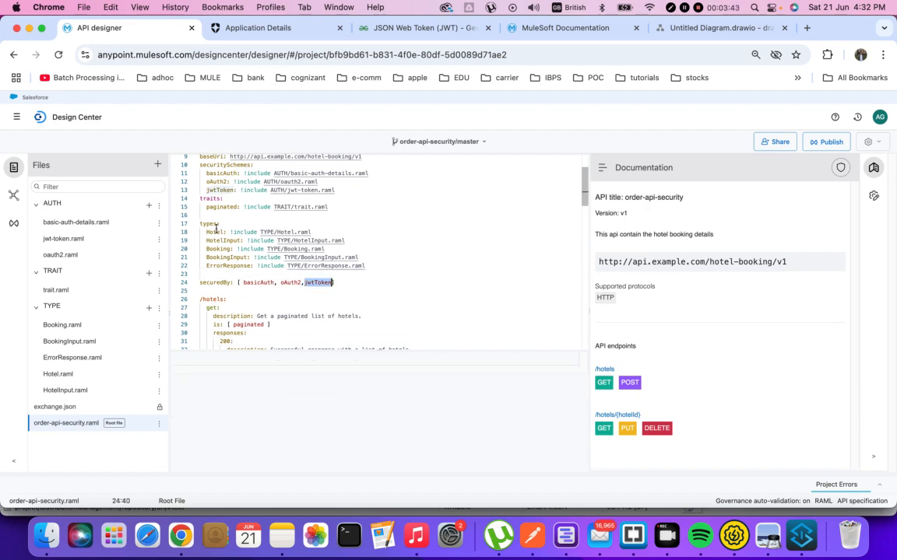
Go from Design Center to API Manager in Anypoint Platform.
{"action": "left_click", "coordinate": [16, 117]}
{"action": "left_click", "coordinate": [44, 250]}
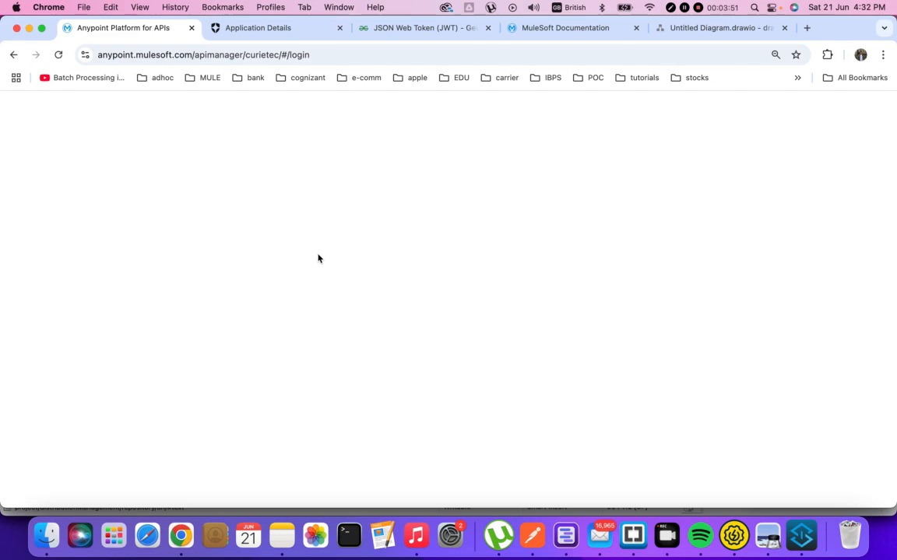
Switch to Anypoint Studio and view the project coordinates at the start of the order-api-security pom.xml.
{"action": "left_click", "coordinate": [809, 540]}
{"action": "left_click", "coordinate": [316, 147]}
{"action": "scroll", "coordinate": [374, 218], "scroll_direction": "up", "scroll_amount": 10}
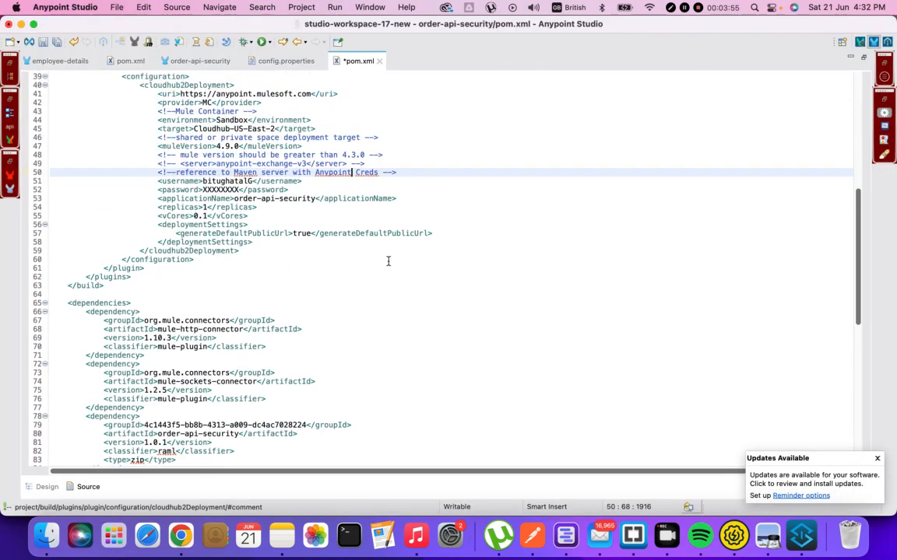
{"action": "scroll", "coordinate": [388, 272], "scroll_direction": "up", "scroll_amount": 5}
{"action": "left_click", "coordinate": [282, 206]}
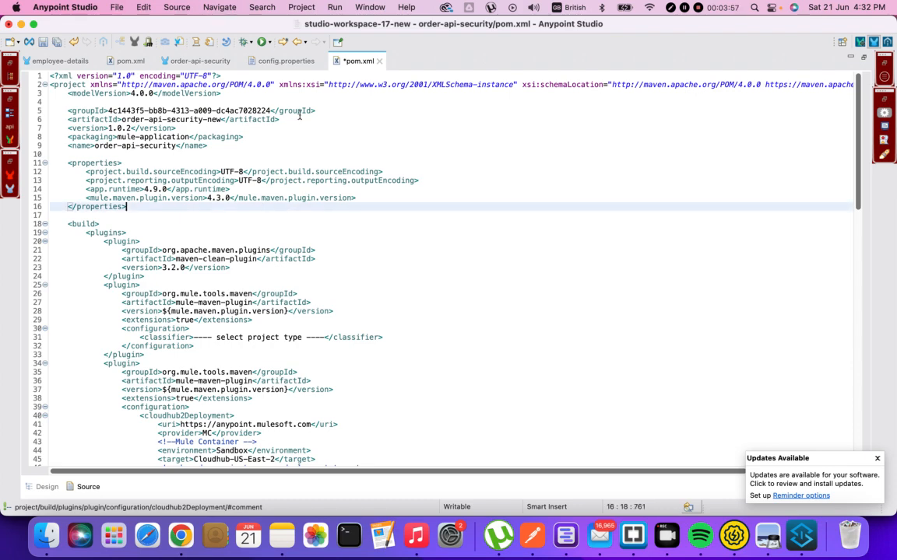
Restore the maximized pom.xml editor, collapse the test-hello-world project and expand order-api-security in the project tree.
{"action": "double_click", "coordinate": [346, 61]}
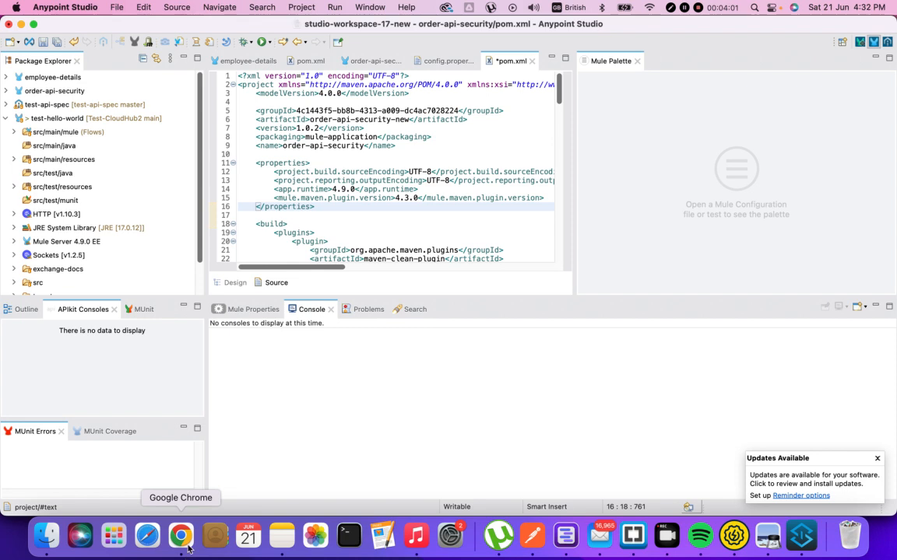
{"action": "left_click", "coordinate": [331, 181]}
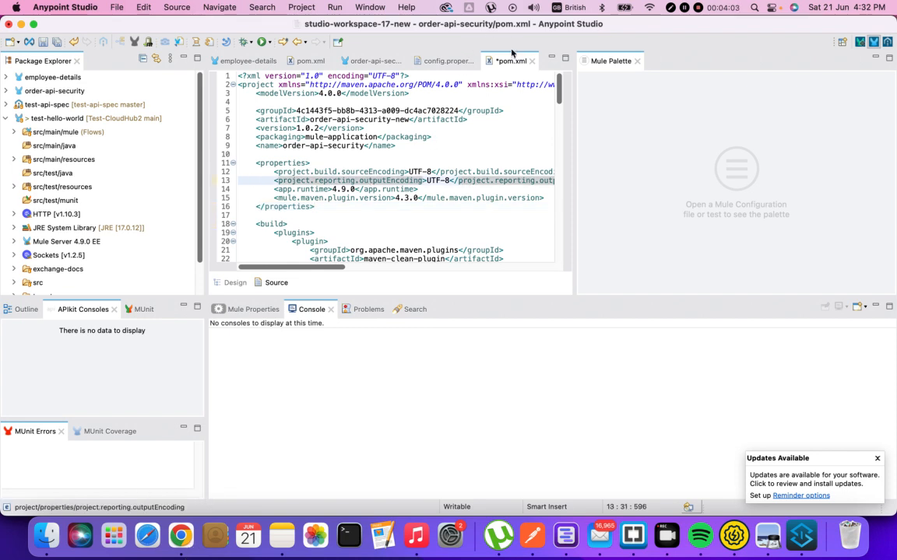
{"action": "left_click", "coordinate": [52, 117]}
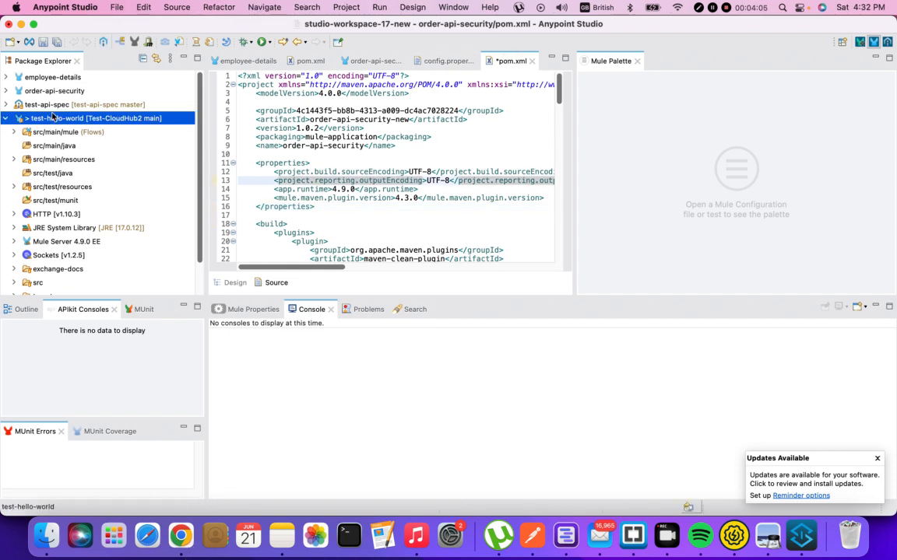
{"action": "left_click", "coordinate": [3, 116]}
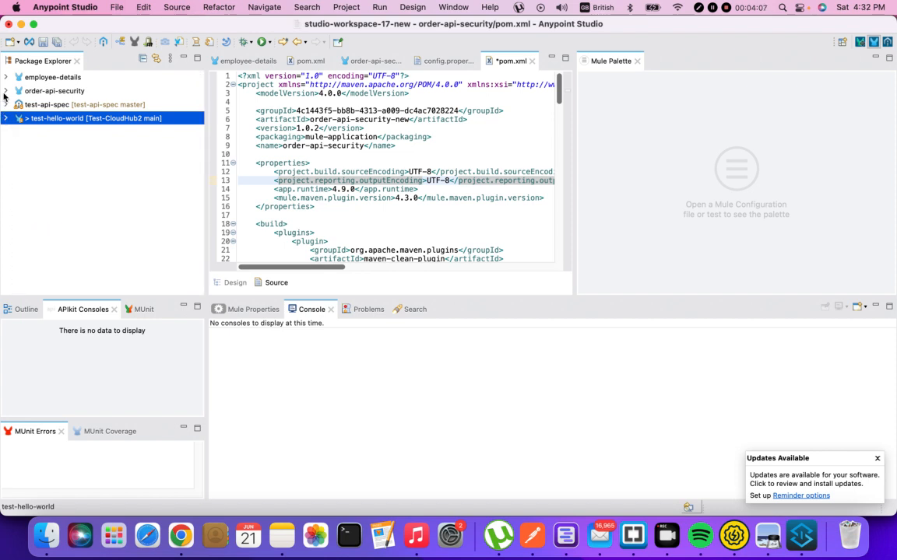
{"action": "left_click", "coordinate": [5, 91]}
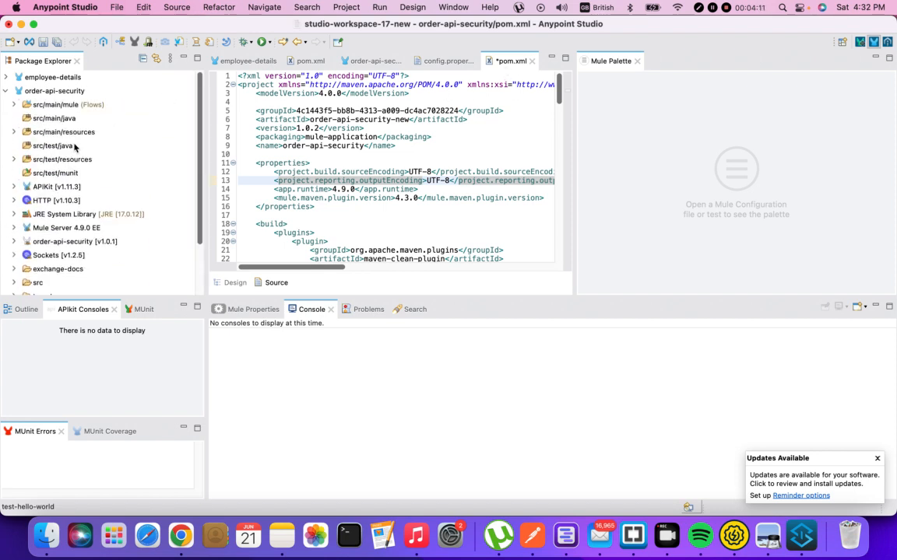
{"action": "left_click", "coordinate": [445, 120]}
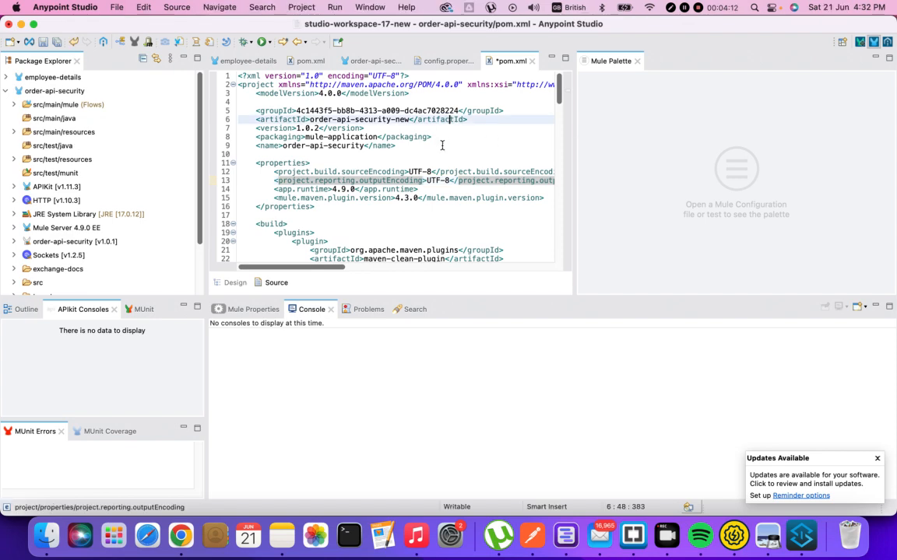
Maximize the pom.xml editor and highlight the cloudhub2Deployment block in the mule-maven-plugin configuration.
{"action": "double_click", "coordinate": [506, 62]}
{"action": "left_click", "coordinate": [207, 364]}
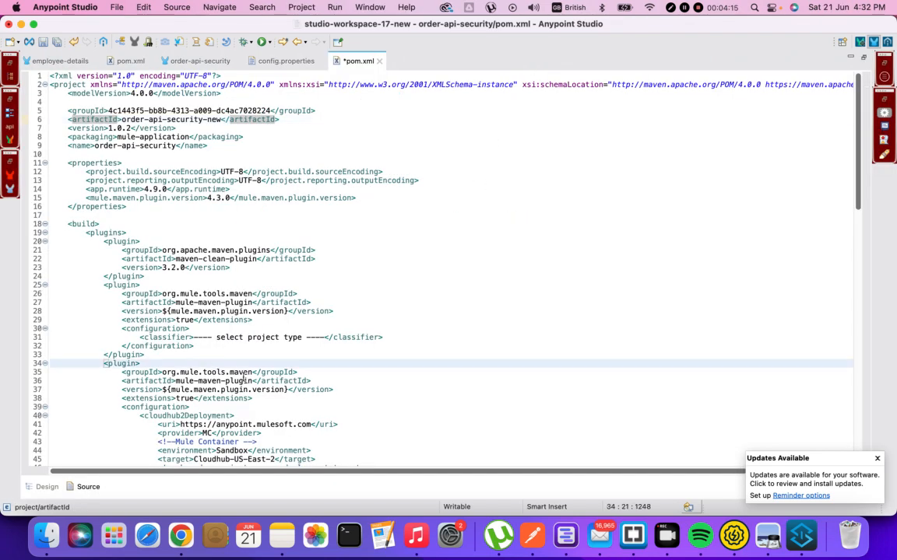
{"action": "scroll", "coordinate": [241, 367], "scroll_direction": "down", "scroll_amount": 5}
{"action": "scroll", "coordinate": [278, 372], "scroll_direction": "down", "scroll_amount": 1}
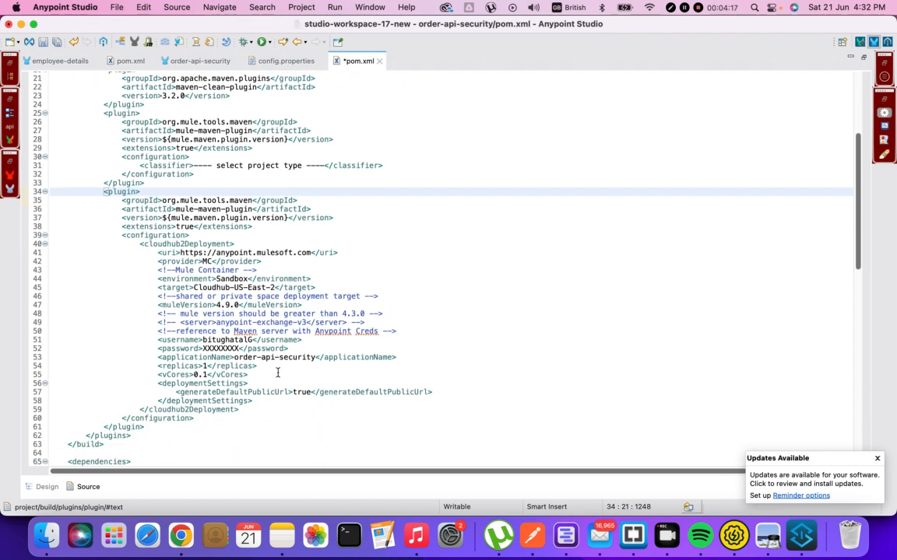
{"action": "left_click", "coordinate": [172, 288]}
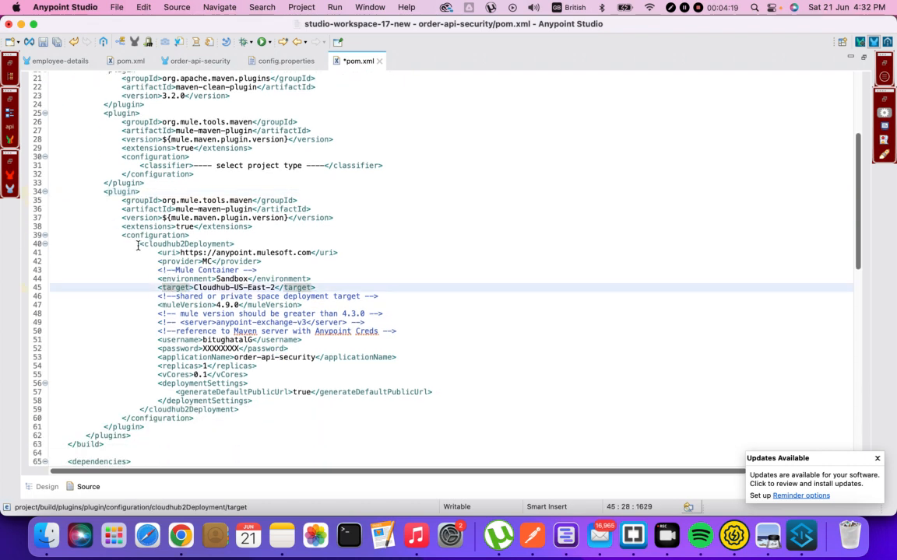
{"action": "left_click_drag", "start_coordinate": [137, 246], "coordinate": [280, 407]}
Highlight the distributionManagement section of pom.xml, and select the organization ID in its repository URL.
{"action": "scroll", "coordinate": [281, 408], "scroll_direction": "down", "scroll_amount": 3}
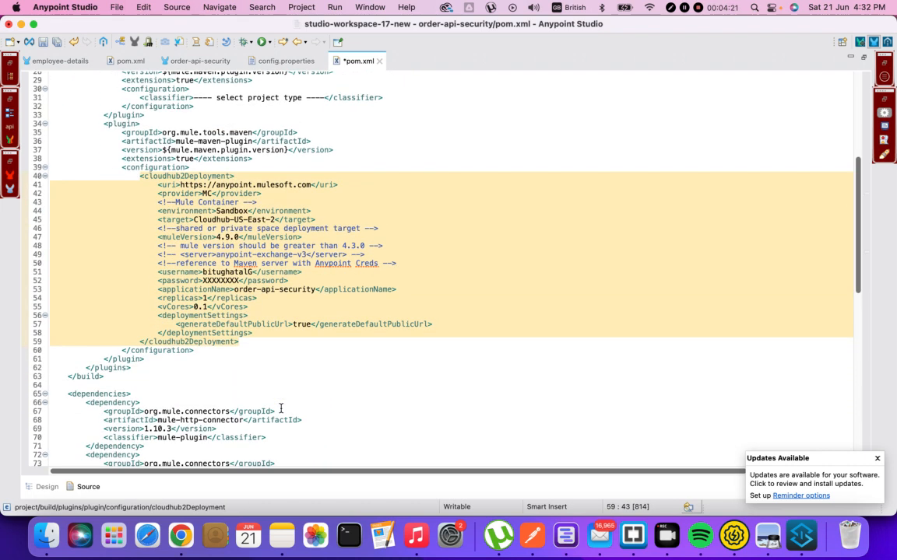
{"action": "scroll", "coordinate": [284, 412], "scroll_direction": "down", "scroll_amount": 5}
{"action": "scroll", "coordinate": [285, 418], "scroll_direction": "down", "scroll_amount": 8}
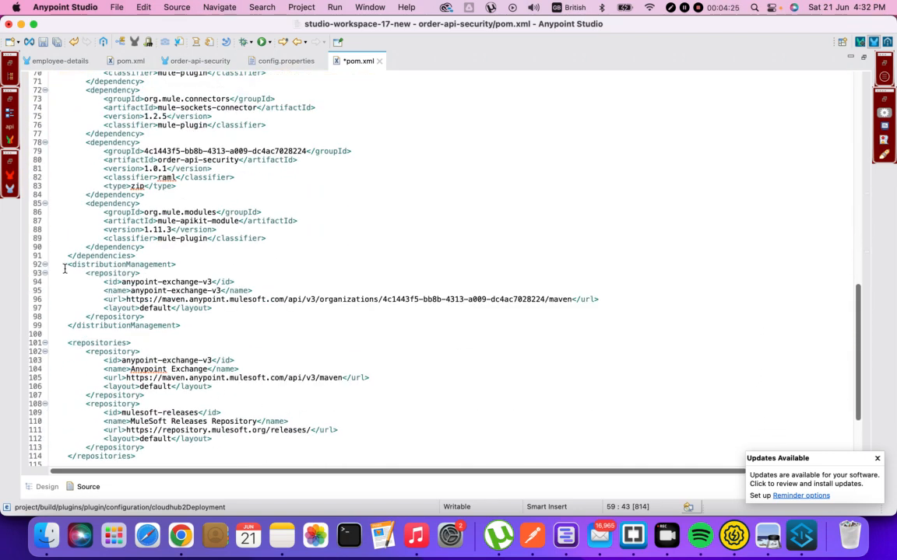
{"action": "left_click_drag", "start_coordinate": [67, 261], "coordinate": [231, 332]}
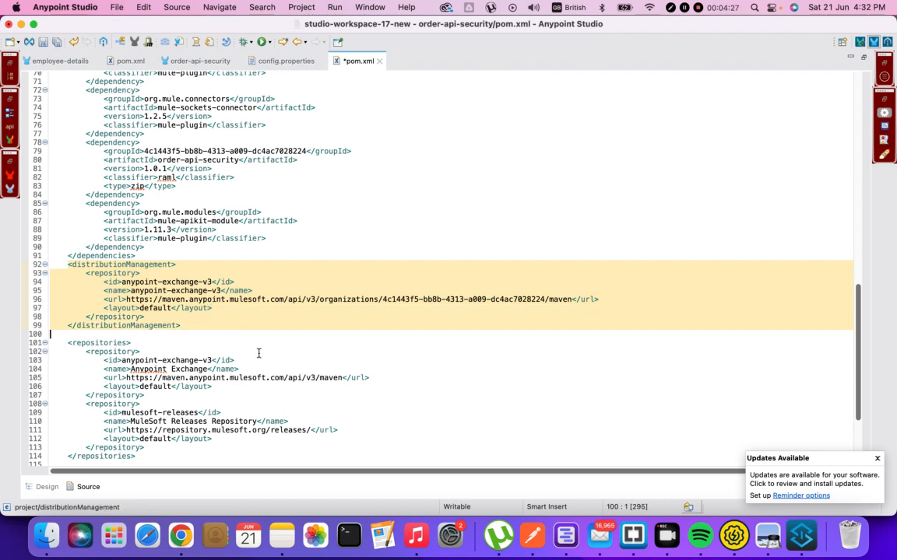
{"action": "left_click", "coordinate": [258, 354]}
{"action": "left_click", "coordinate": [467, 291]}
{"action": "left_click_drag", "start_coordinate": [546, 299], "coordinate": [381, 298]}
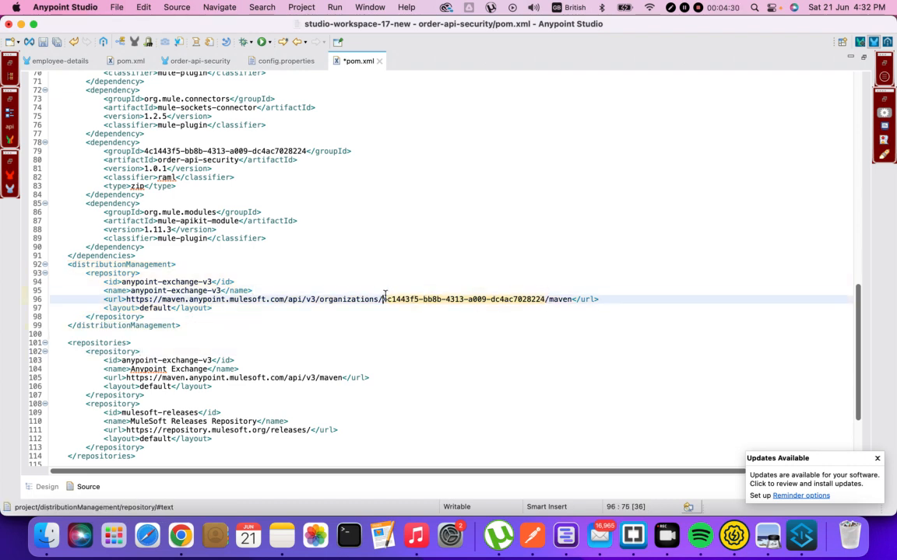
Switch to API Manager in Chrome and select the organization ID in the page URL.
{"action": "left_click", "coordinate": [180, 537]}
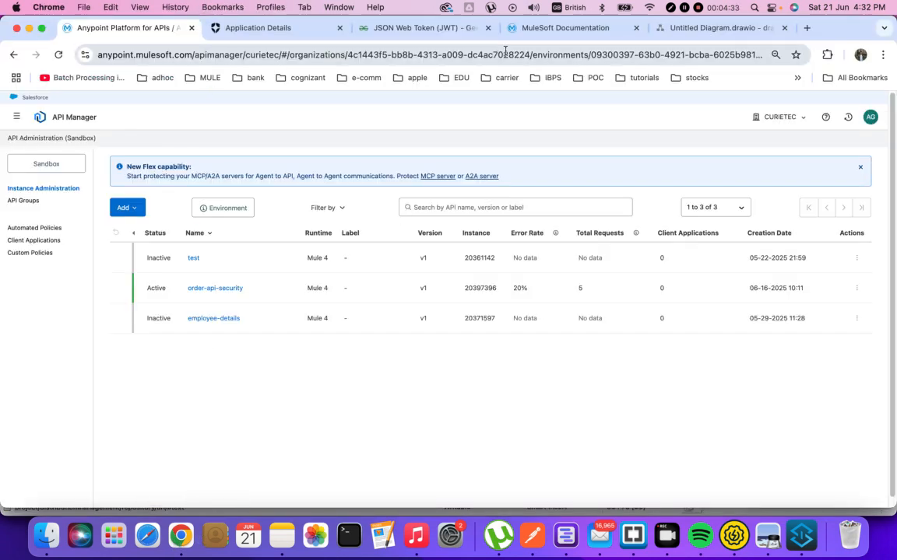
{"action": "left_click", "coordinate": [539, 55]}
{"action": "left_click", "coordinate": [533, 55]}
{"action": "left_click_drag", "start_coordinate": [559, 54], "coordinate": [378, 54]}
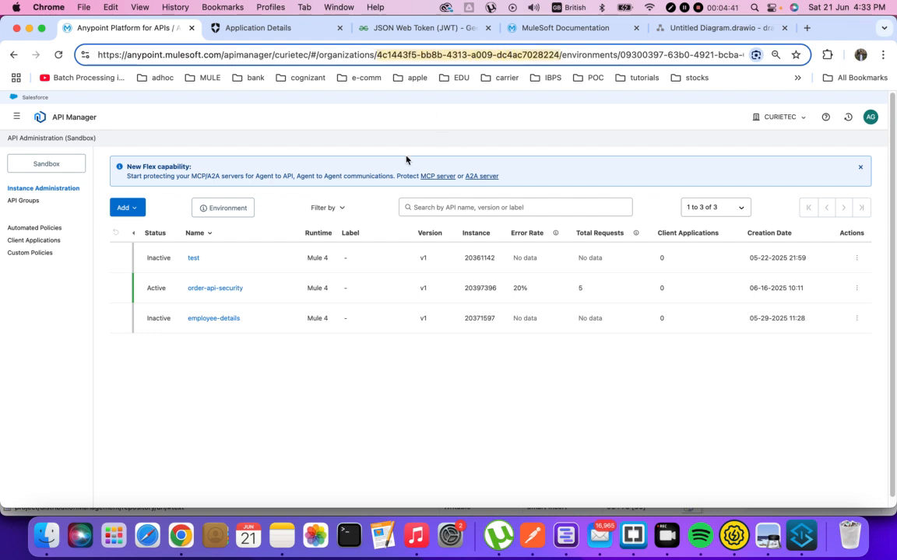
Open the policies of the order-api-security instance and view the configuration of its JWT Validation automated policy.
{"action": "left_click", "coordinate": [208, 289]}
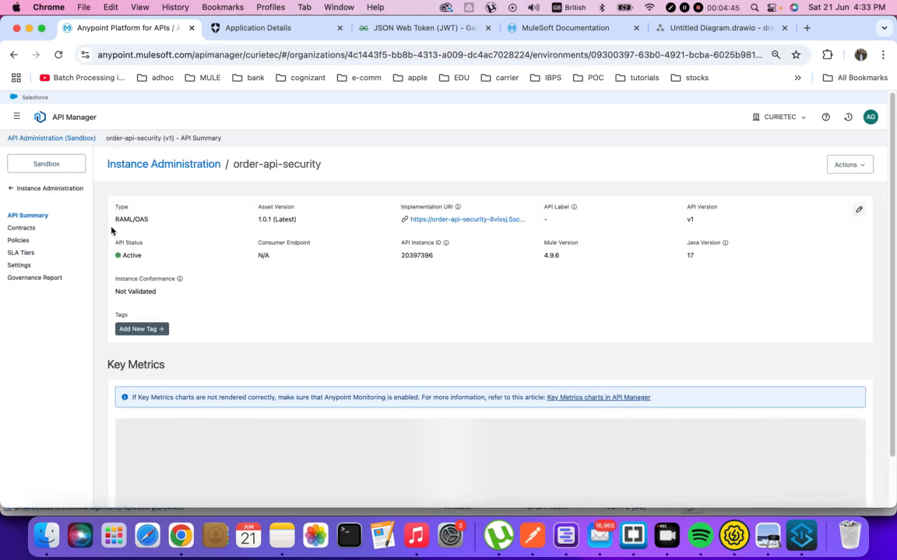
{"action": "left_click", "coordinate": [23, 239]}
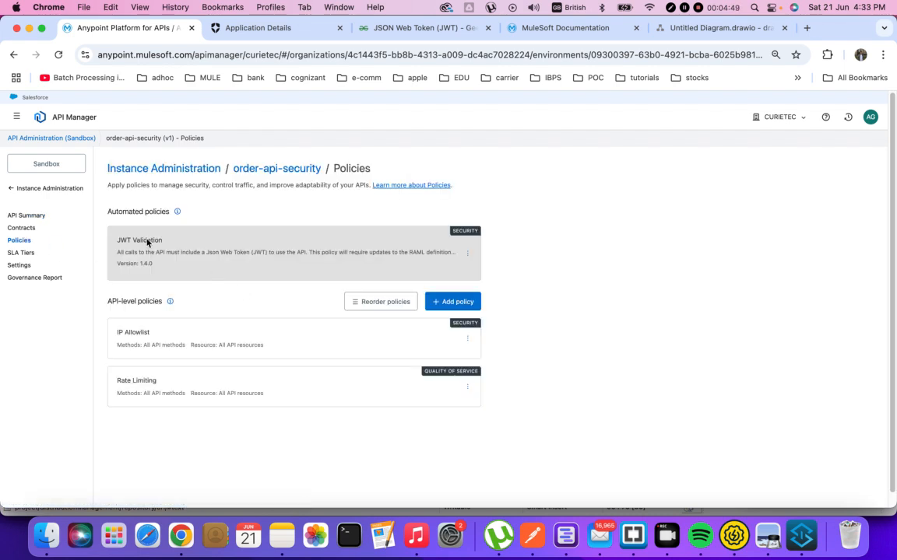
{"action": "left_click", "coordinate": [467, 254]}
{"action": "left_click", "coordinate": [499, 276]}
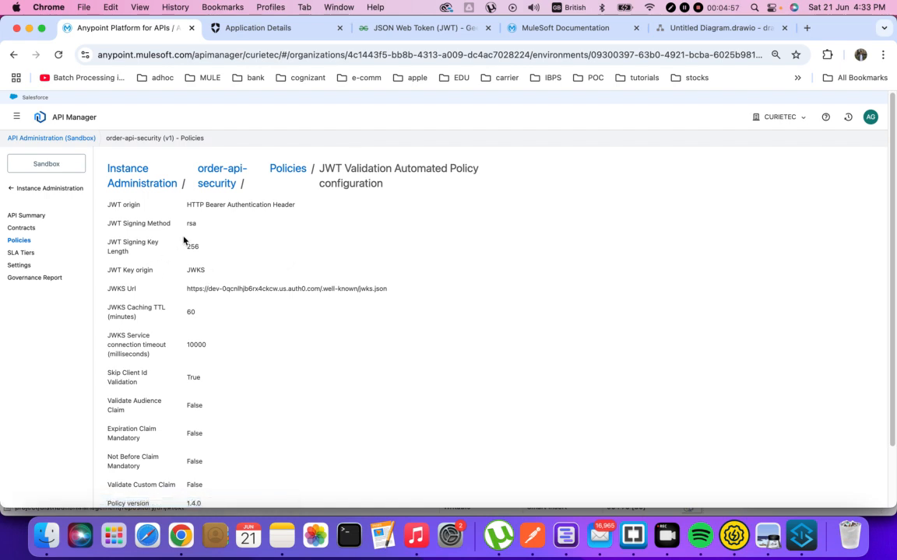
Highlight the JWT origin and JWKS Url in the policy configuration, and check them against the token flow diagram in draw.io.
{"action": "triple_click", "coordinate": [217, 204]}
{"action": "triple_click", "coordinate": [114, 288]}
{"action": "triple_click", "coordinate": [221, 290]}
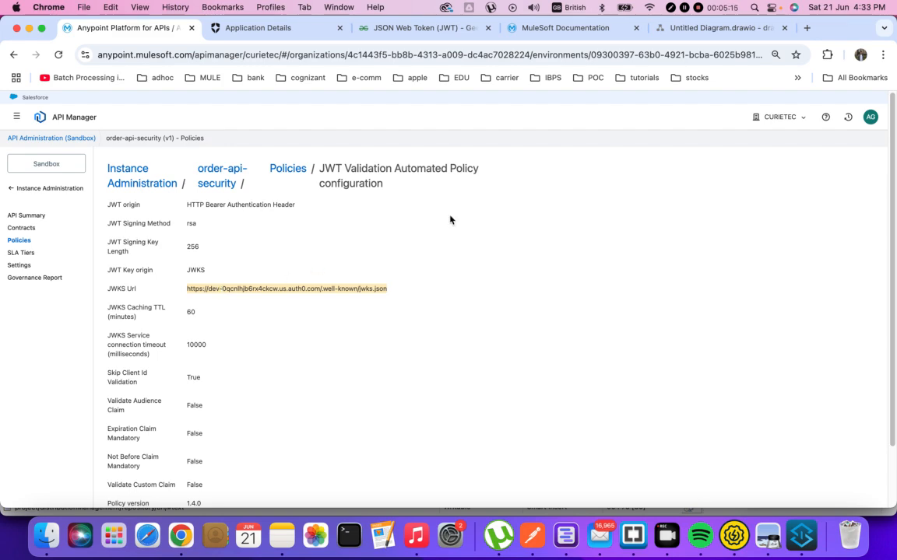
{"action": "left_click", "coordinate": [693, 28]}
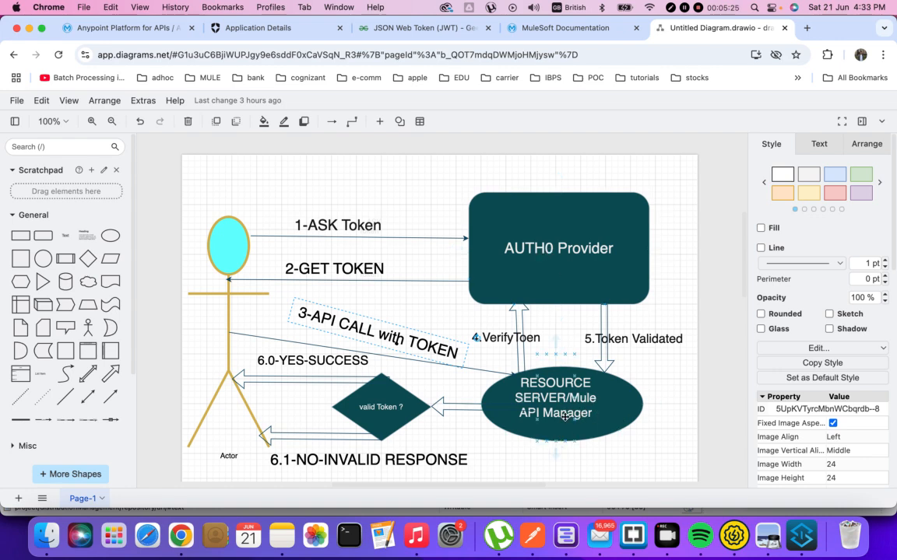
{"action": "left_click", "coordinate": [116, 28]}
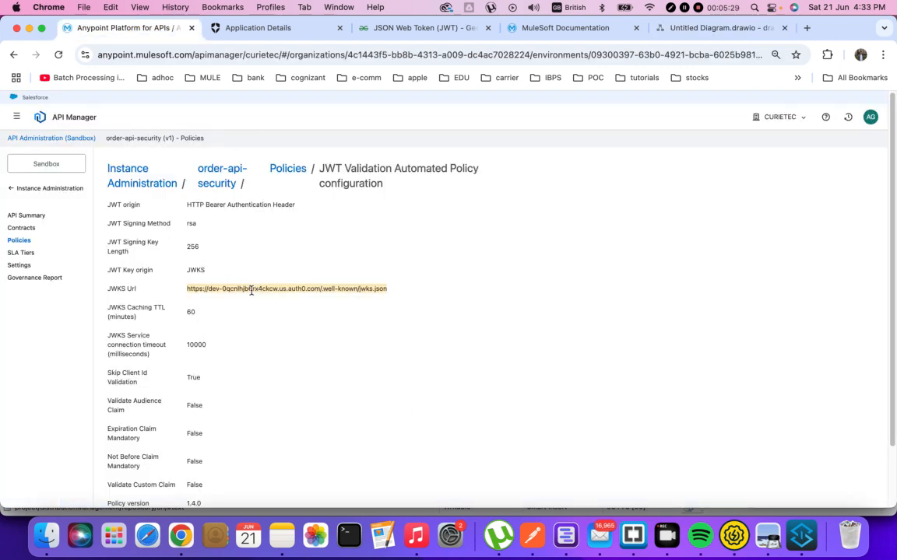
Bring up the Auth0 application details of My App and highlight its Machine to Machine application type.
{"action": "left_click", "coordinate": [241, 28]}
{"action": "scroll", "coordinate": [324, 218], "scroll_direction": "down", "scroll_amount": 5}
{"action": "scroll", "coordinate": [362, 223], "scroll_direction": "up", "scroll_amount": 10}
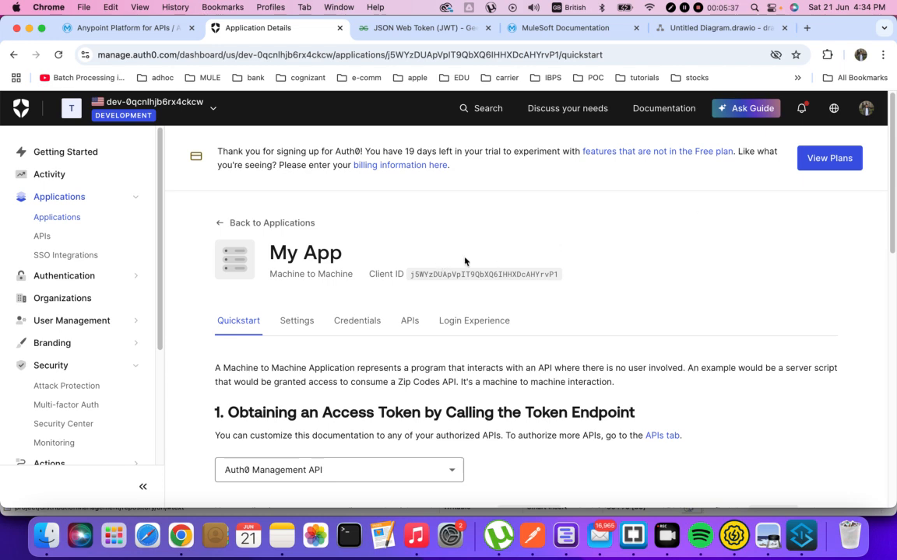
{"action": "triple_click", "coordinate": [274, 282]}
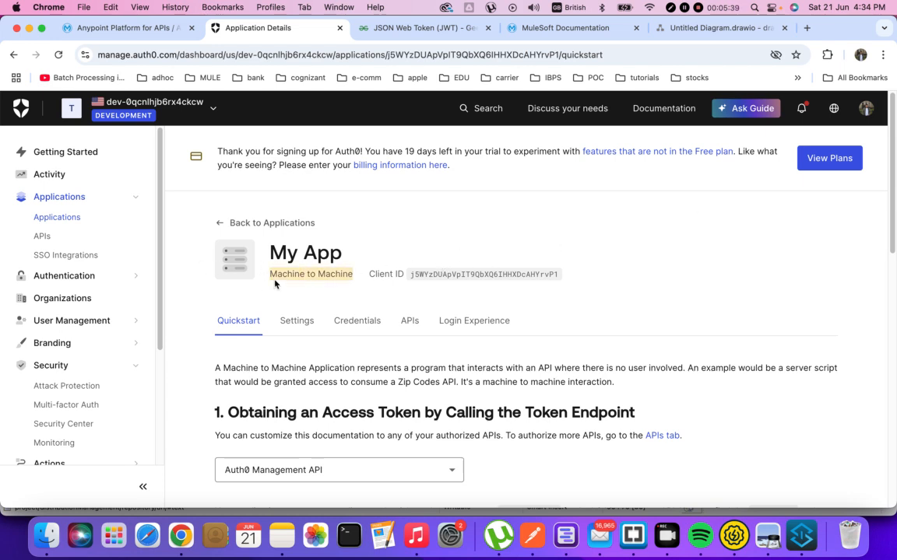
Examine My App's settings, from the basic information and application URIs to the refresh token expiration and rotation options.
{"action": "left_click", "coordinate": [417, 239]}
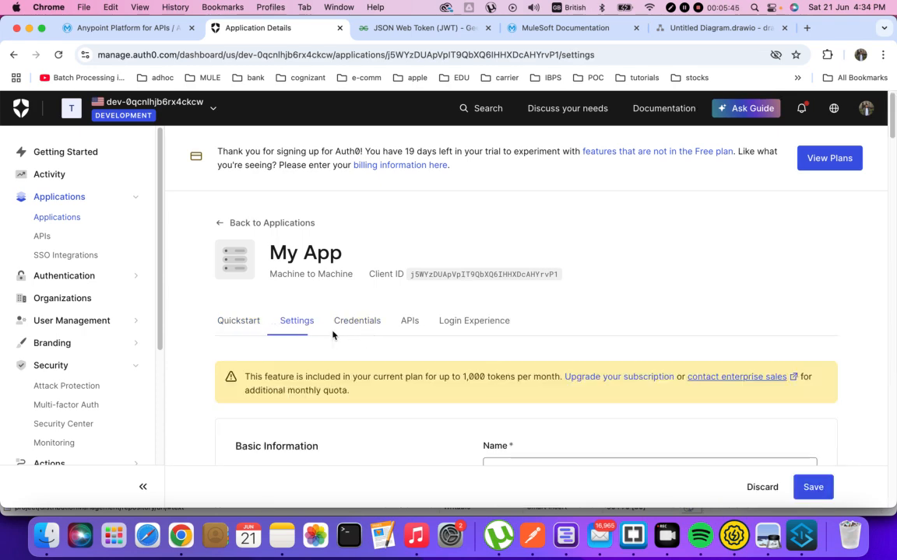
{"action": "scroll", "coordinate": [332, 334], "scroll_direction": "down", "scroll_amount": 5}
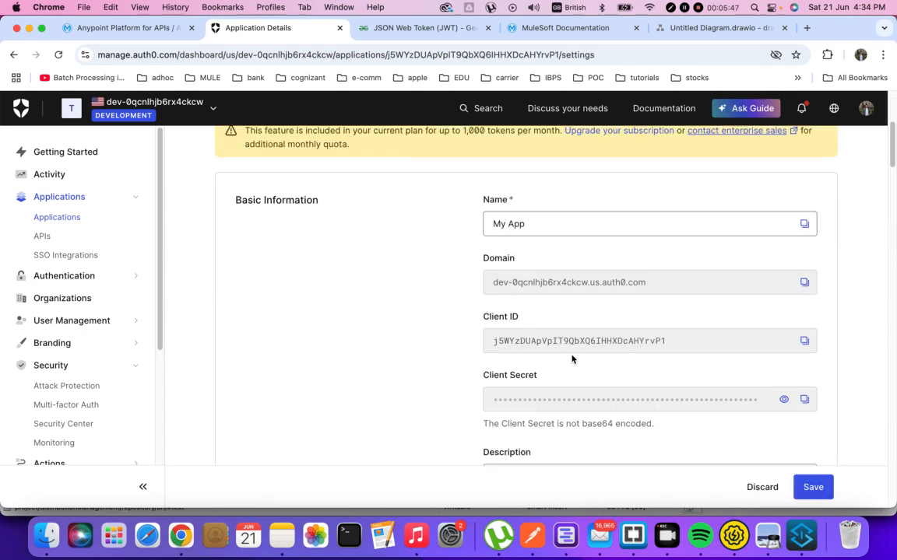
{"action": "scroll", "coordinate": [501, 314], "scroll_direction": "down", "scroll_amount": 1}
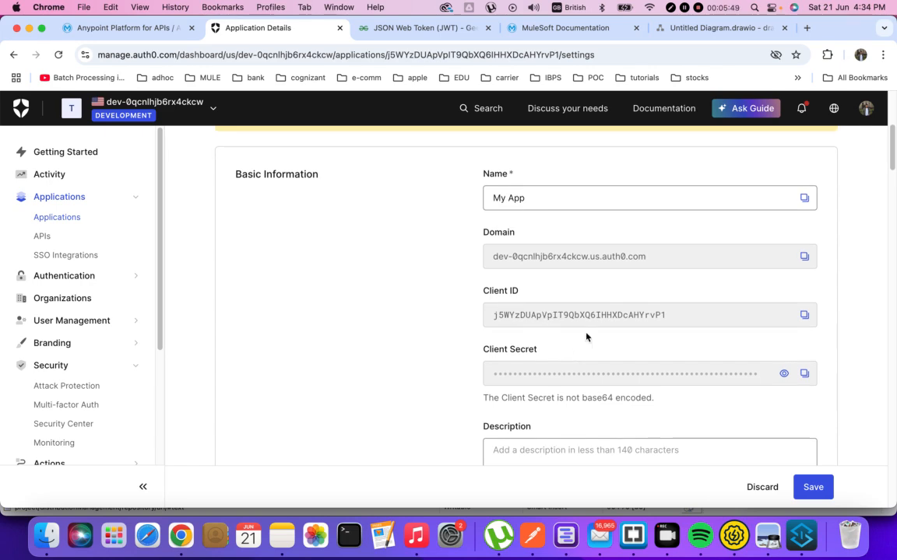
{"action": "scroll", "coordinate": [600, 404], "scroll_direction": "down", "scroll_amount": 10}
{"action": "scroll", "coordinate": [599, 410], "scroll_direction": "up", "scroll_amount": 1}
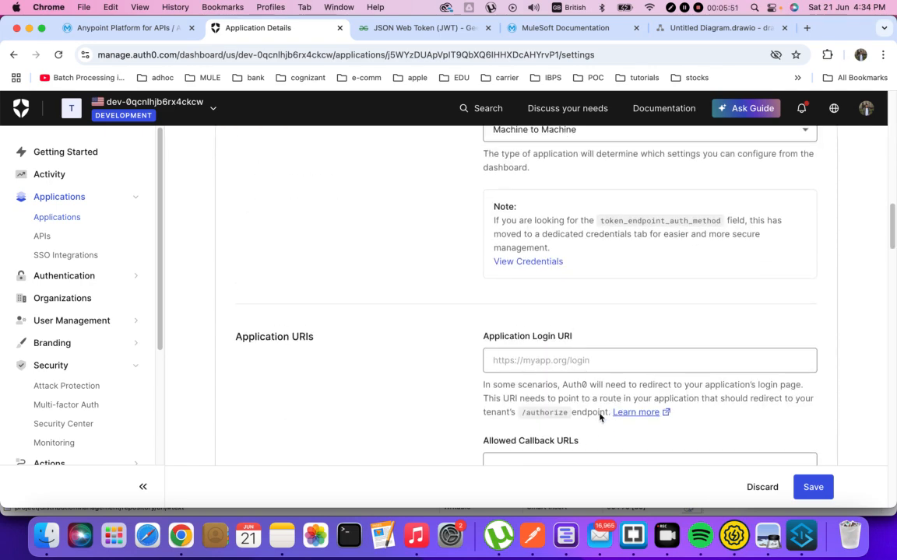
{"action": "scroll", "coordinate": [600, 410], "scroll_direction": "down", "scroll_amount": 15}
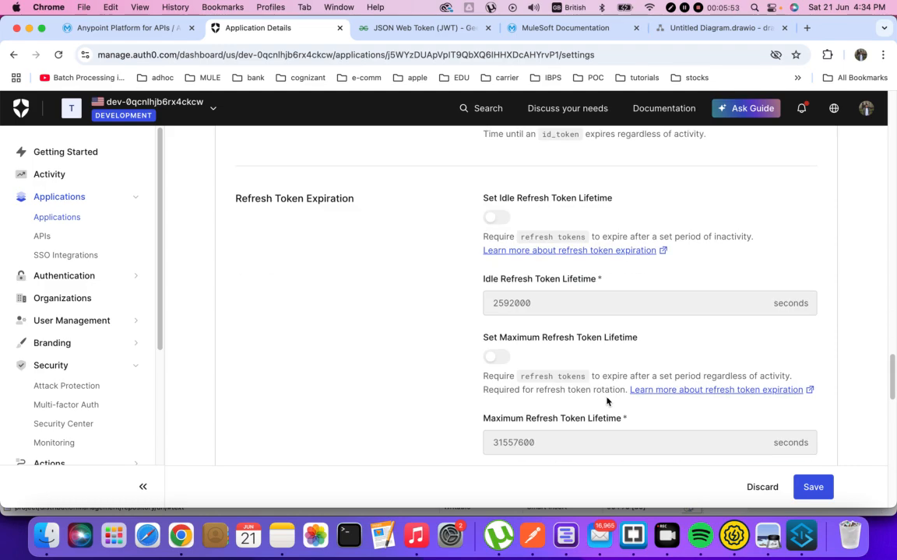
{"action": "scroll", "coordinate": [608, 404], "scroll_direction": "down", "scroll_amount": 3}
{"action": "scroll", "coordinate": [608, 405], "scroll_direction": "up", "scroll_amount": 5}
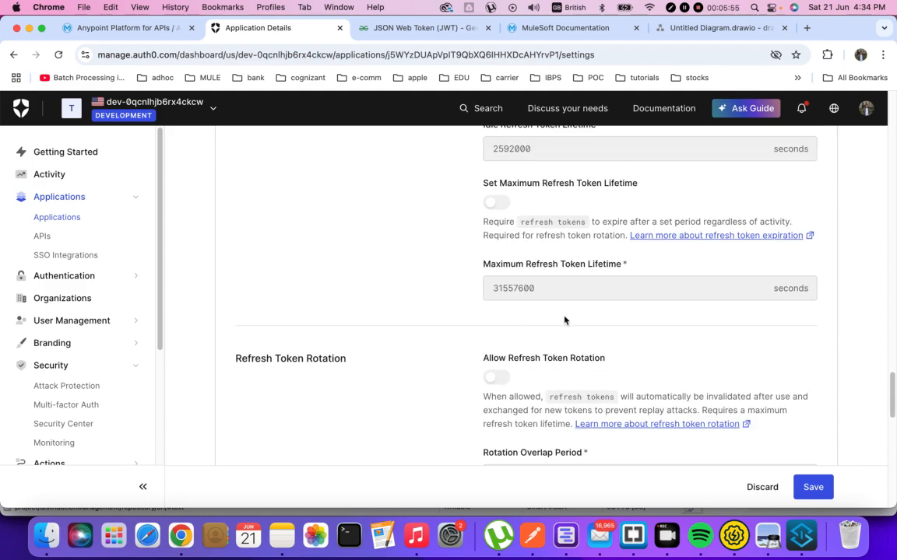
{"action": "scroll", "coordinate": [566, 320], "scroll_direction": "up", "scroll_amount": 20}
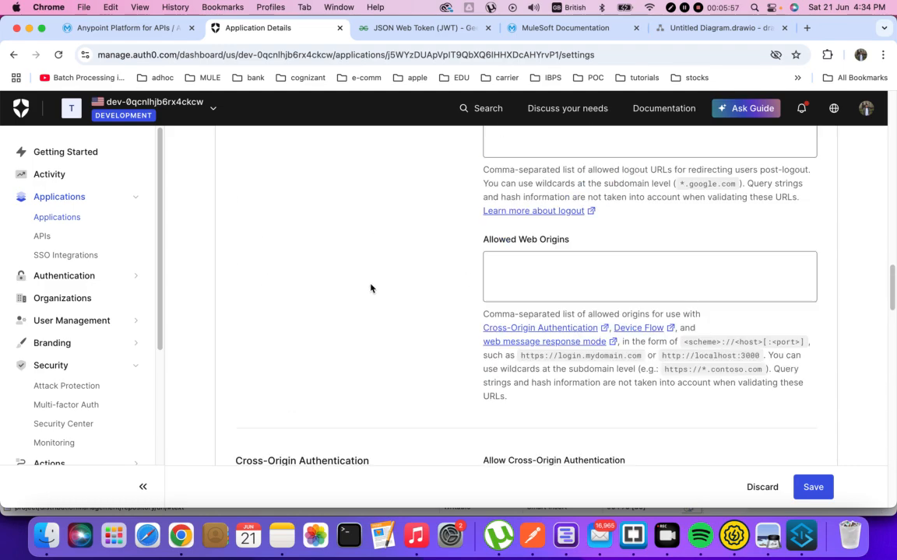
{"action": "scroll", "coordinate": [358, 321], "scroll_direction": "up", "scroll_amount": 2}
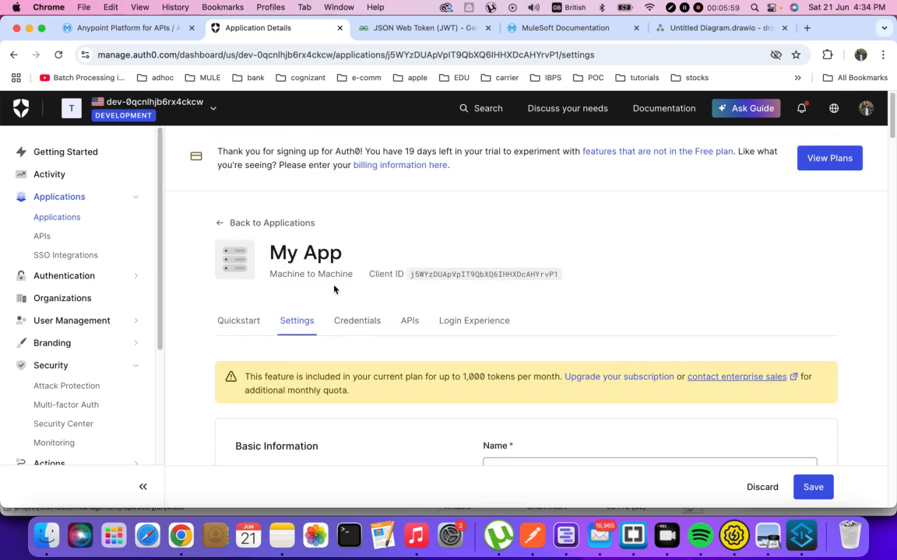
View My App's Quickstart page, then consult the token flow diagram in draw.io.
{"action": "left_click", "coordinate": [238, 321]}
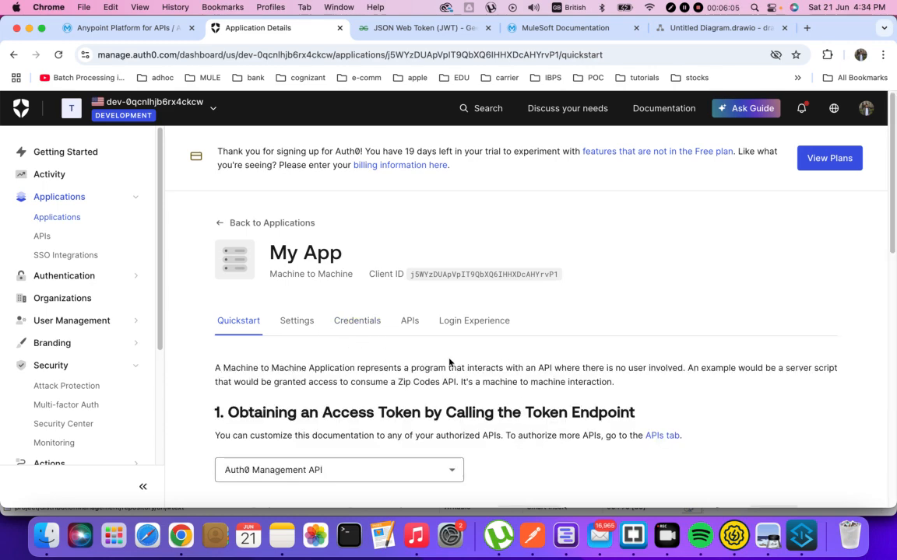
{"action": "scroll", "coordinate": [352, 354], "scroll_direction": "down", "scroll_amount": 2}
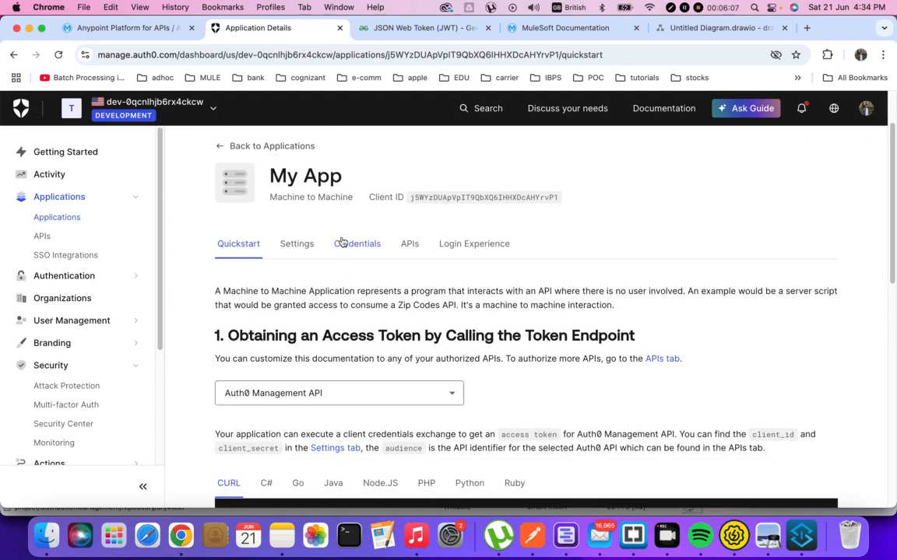
{"action": "left_click", "coordinate": [669, 28]}
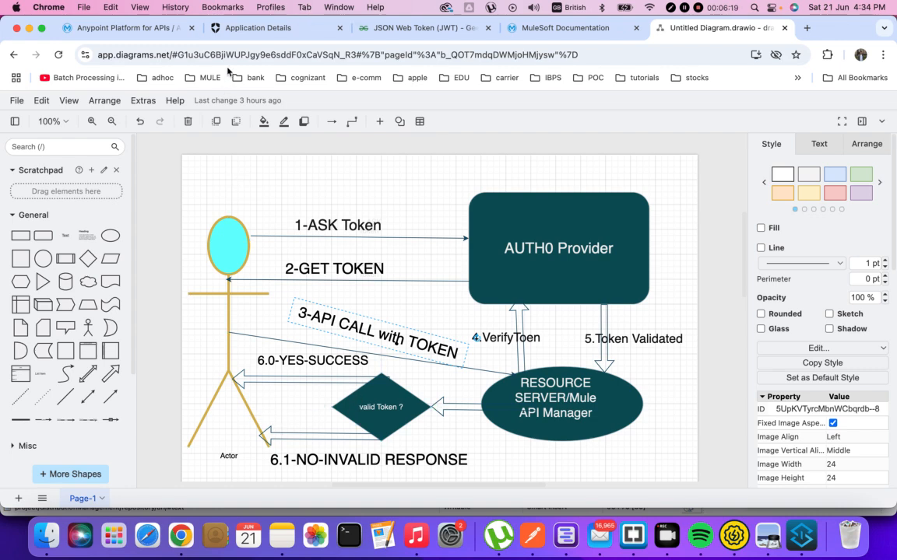
Return to the Auth0 Quickstart and highlight the heading on obtaining an access token by calling the token endpoint.
{"action": "left_click", "coordinate": [250, 29]}
{"action": "scroll", "coordinate": [347, 312], "scroll_direction": "down", "scroll_amount": 5}
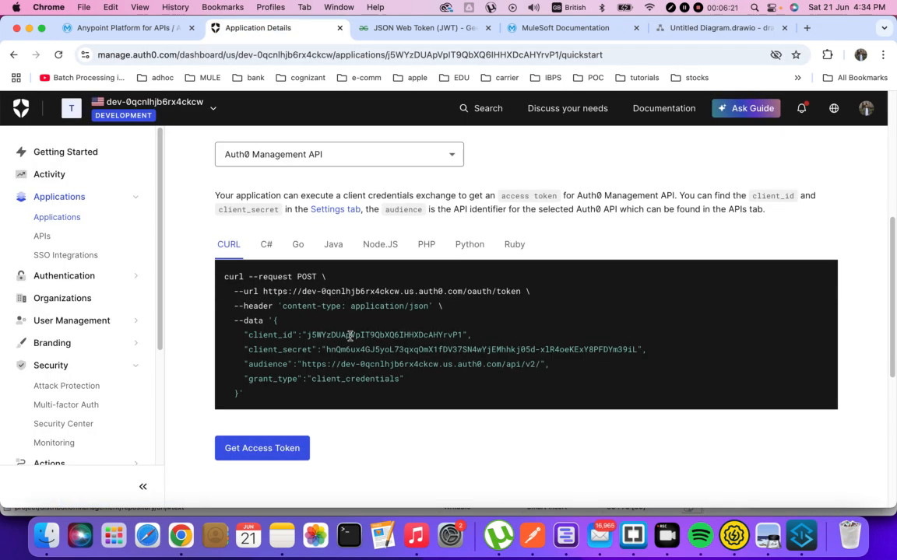
{"action": "scroll", "coordinate": [350, 331], "scroll_direction": "up", "scroll_amount": 2}
{"action": "scroll", "coordinate": [346, 340], "scroll_direction": "up", "scroll_amount": 5}
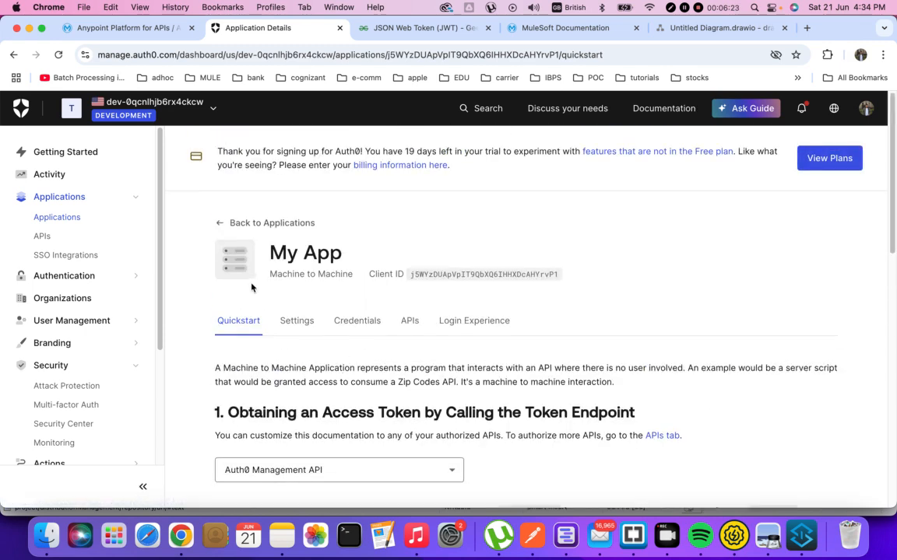
{"action": "scroll", "coordinate": [382, 337], "scroll_direction": "down", "scroll_amount": 3}
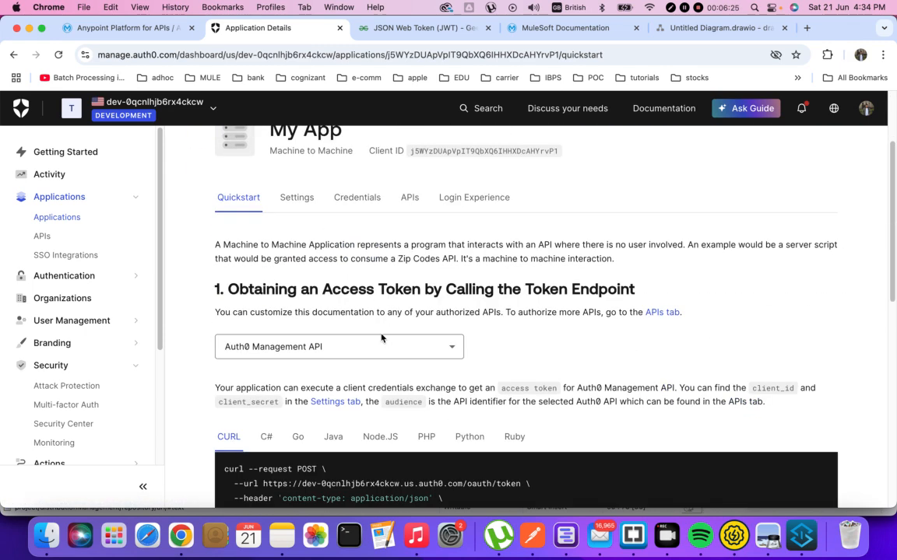
{"action": "triple_click", "coordinate": [299, 292]}
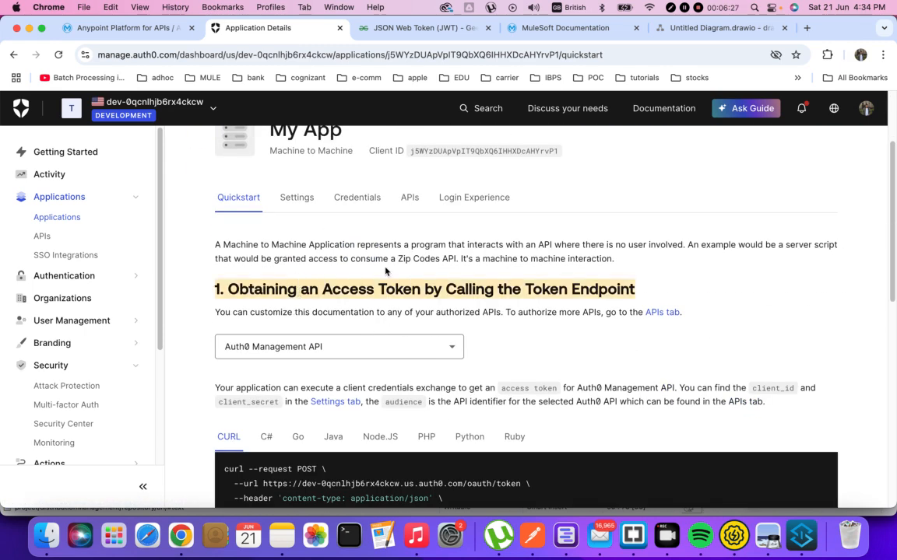
{"action": "scroll", "coordinate": [552, 313], "scroll_direction": "down", "scroll_amount": 2}
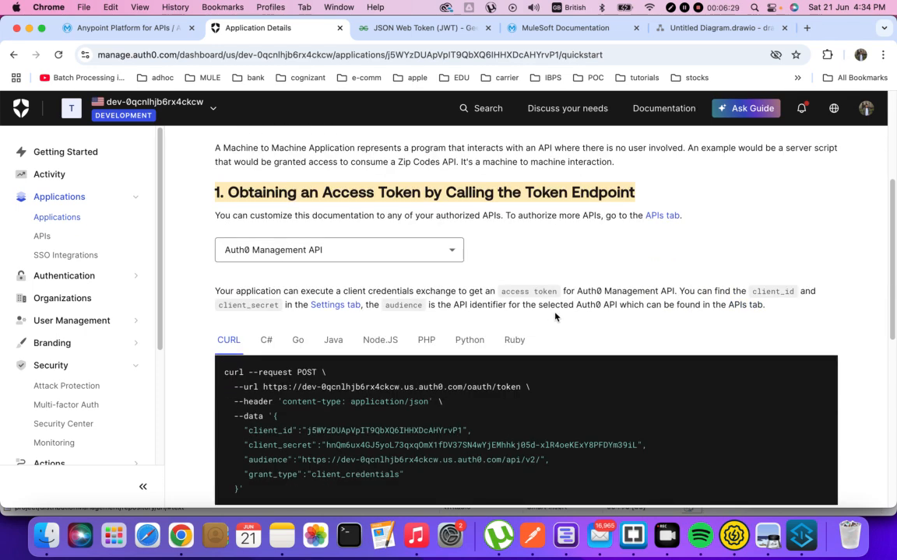
Highlight the data payload of the cURL token request, including its grant_type of client_credentials.
{"action": "scroll", "coordinate": [393, 352], "scroll_direction": "down", "scroll_amount": 1}
{"action": "left_click", "coordinate": [265, 364]}
{"action": "left_click_drag", "start_coordinate": [272, 364], "coordinate": [257, 448]}
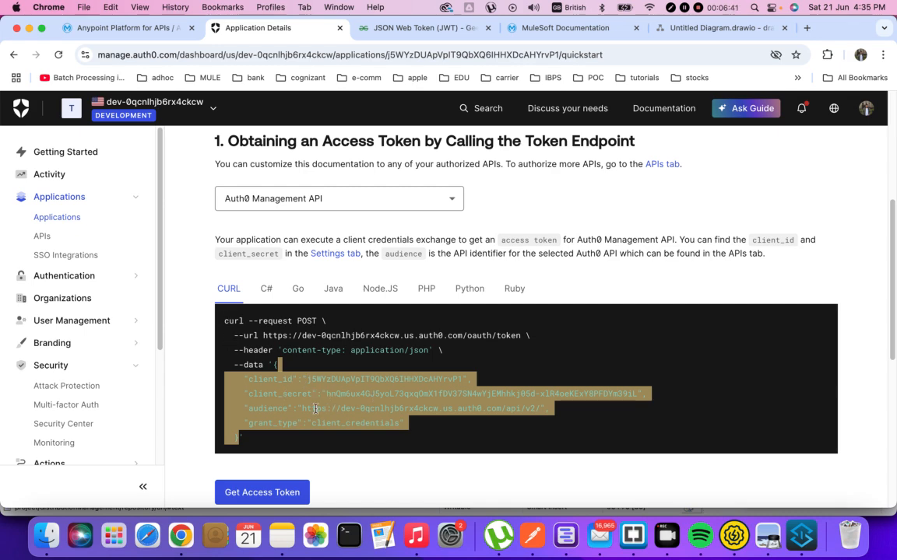
{"action": "left_click", "coordinate": [250, 381]}
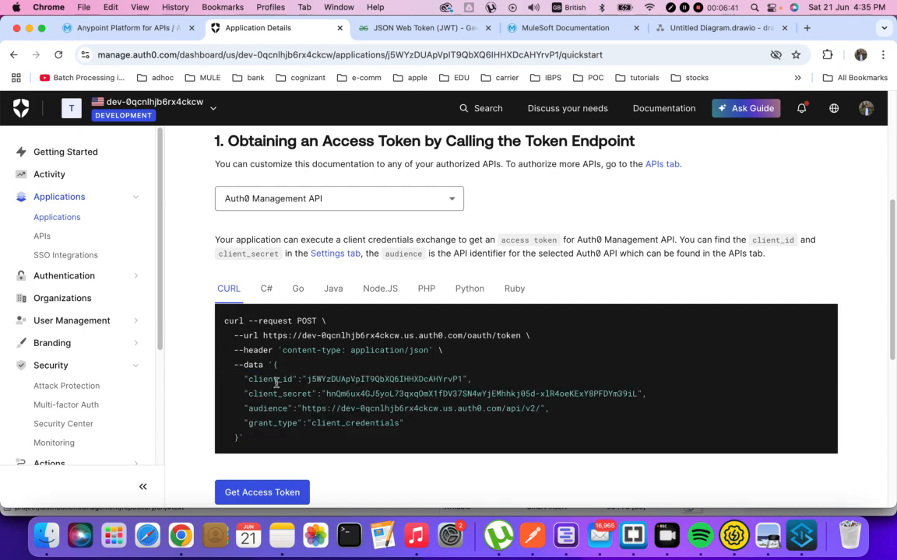
{"action": "double_click", "coordinate": [281, 424]}
{"action": "left_click", "coordinate": [360, 424]}
{"action": "double_click", "coordinate": [360, 424]}
Expand the advanced settings in My App's settings and view the application's grant types.
{"action": "scroll", "coordinate": [405, 319], "scroll_direction": "up", "scroll_amount": 5}
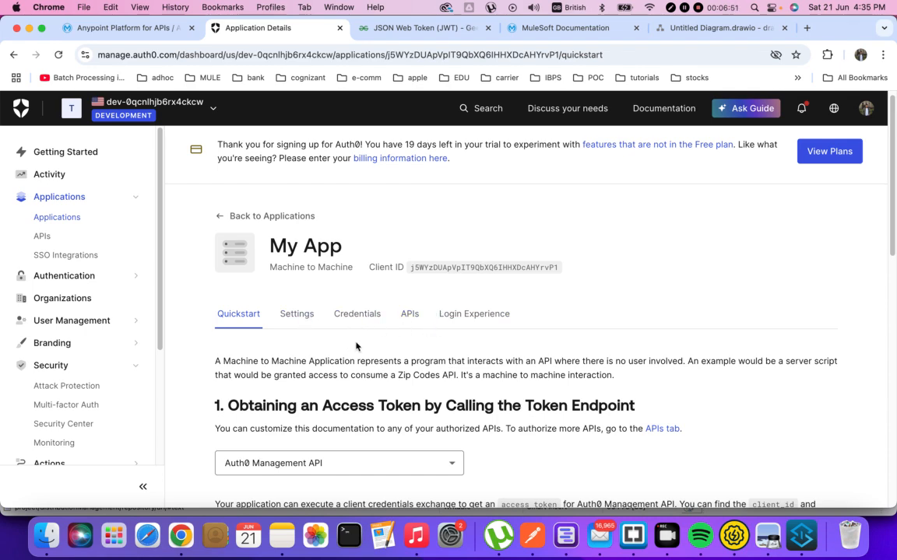
{"action": "left_click", "coordinate": [305, 316]}
{"action": "scroll", "coordinate": [438, 356], "scroll_direction": "down", "scroll_amount": 10}
{"action": "scroll", "coordinate": [615, 401], "scroll_direction": "down", "scroll_amount": 15}
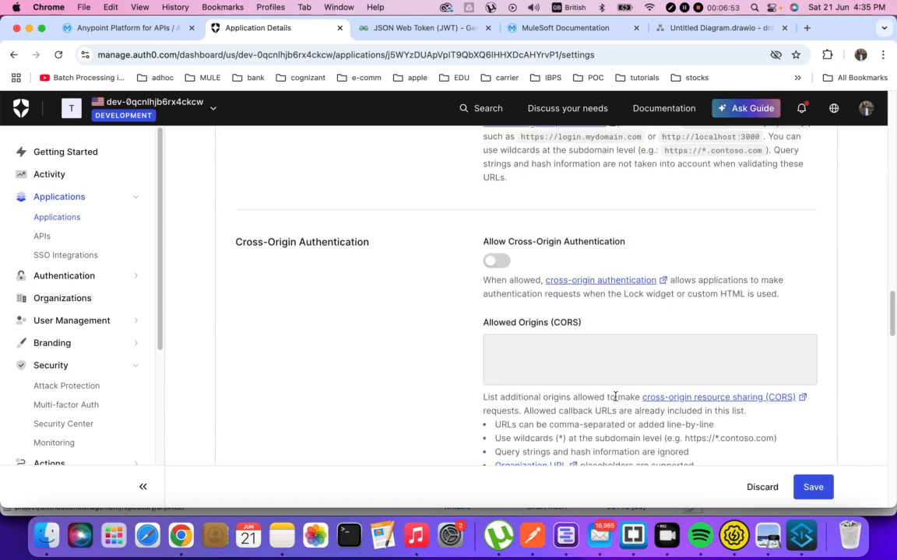
{"action": "scroll", "coordinate": [672, 375], "scroll_direction": "down", "scroll_amount": 10}
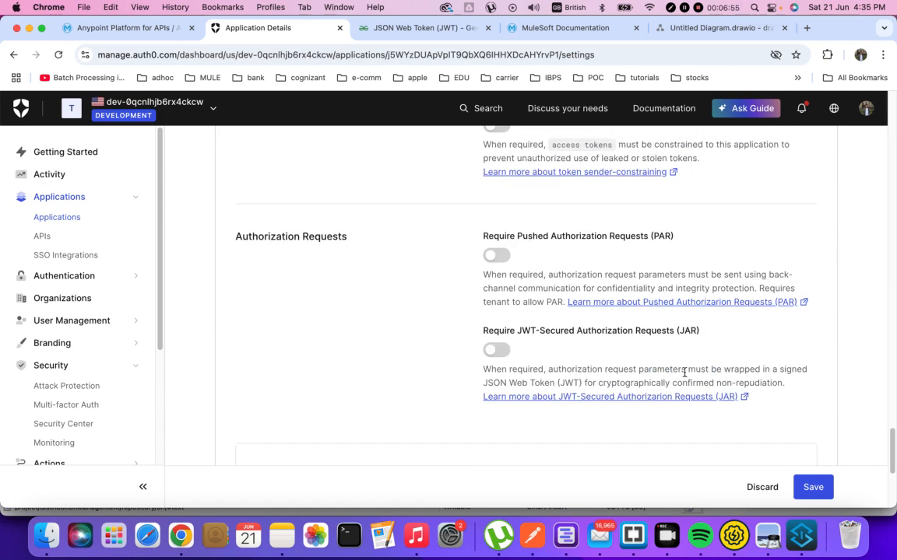
{"action": "scroll", "coordinate": [684, 371], "scroll_direction": "up", "scroll_amount": 3}
{"action": "left_click", "coordinate": [641, 330]}
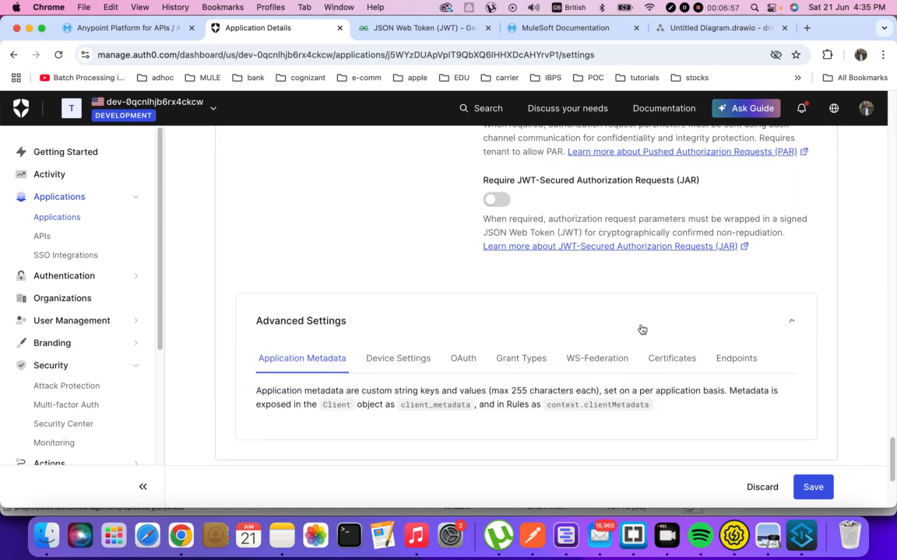
{"action": "left_click", "coordinate": [498, 355]}
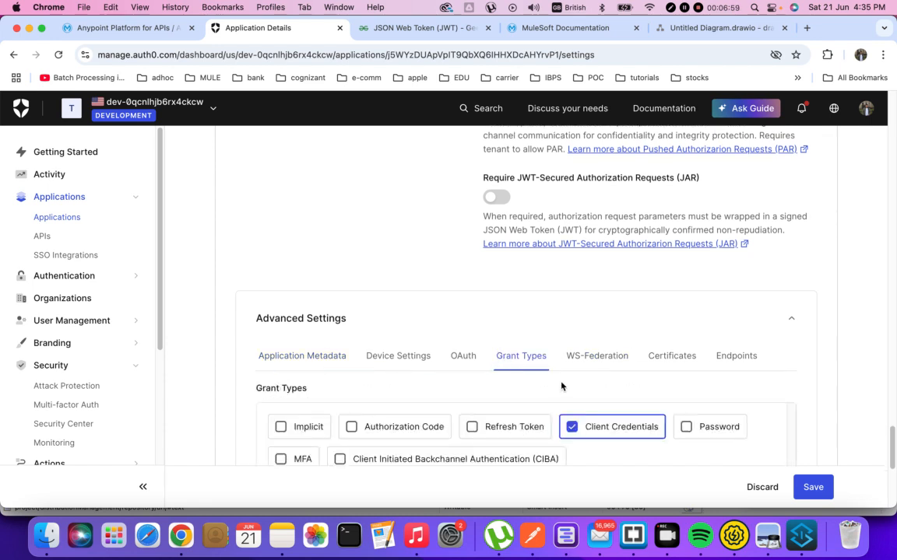
{"action": "scroll", "coordinate": [490, 346], "scroll_direction": "down", "scroll_amount": 3}
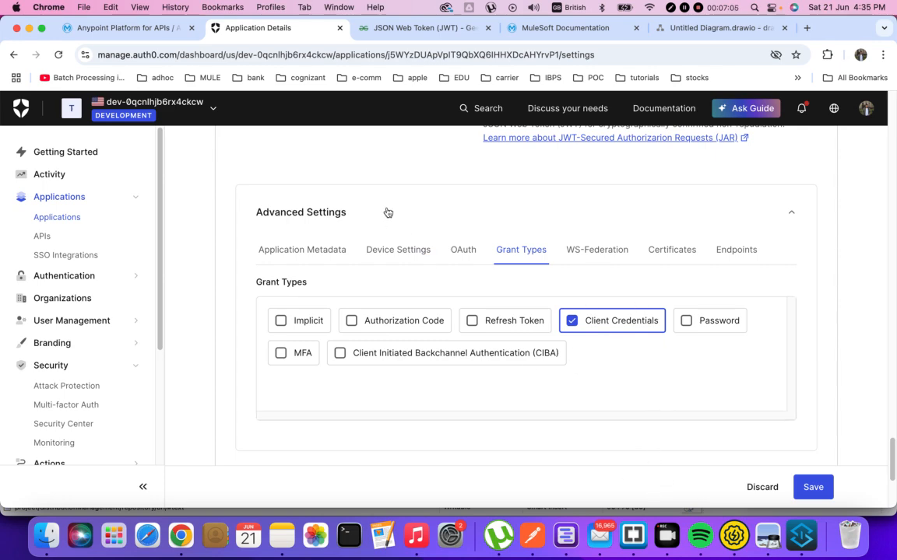
{"action": "mouse_move", "coordinate": [1, 1]}
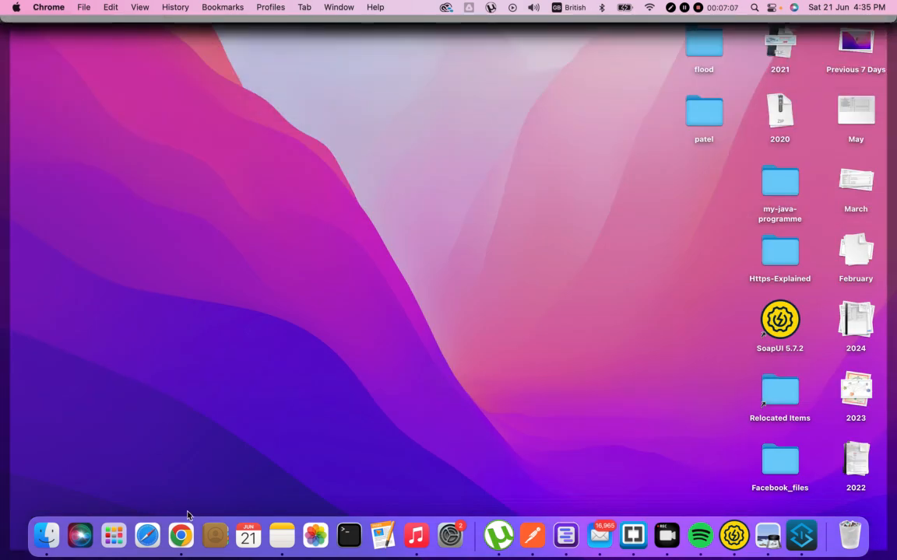
Return to Chrome and view order-api-security's JWT Validation policy configuration, briefly consulting the project's pom.xml in Anypoint Studio.
{"action": "left_click", "coordinate": [180, 534]}
{"action": "left_click", "coordinate": [115, 30]}
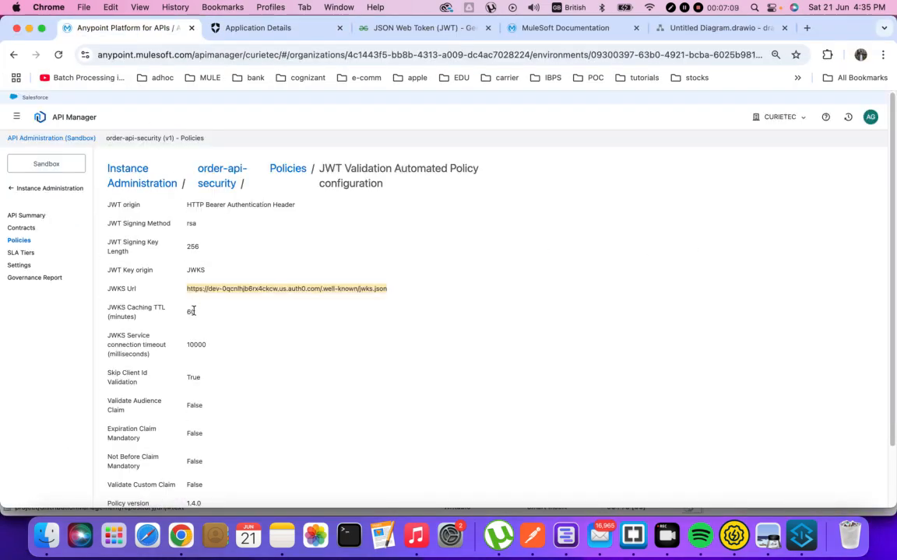
{"action": "key", "text": "super+Tab"}
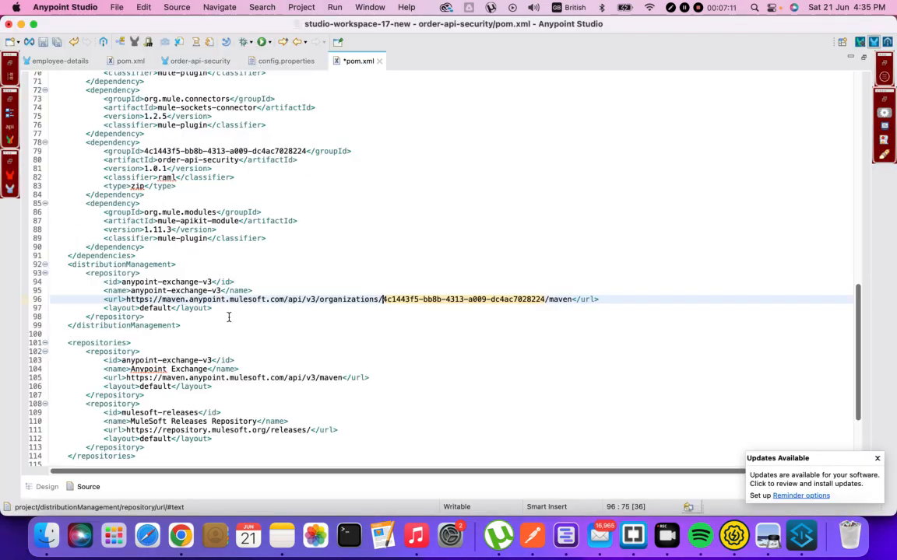
{"action": "key", "text": "super+Tab"}
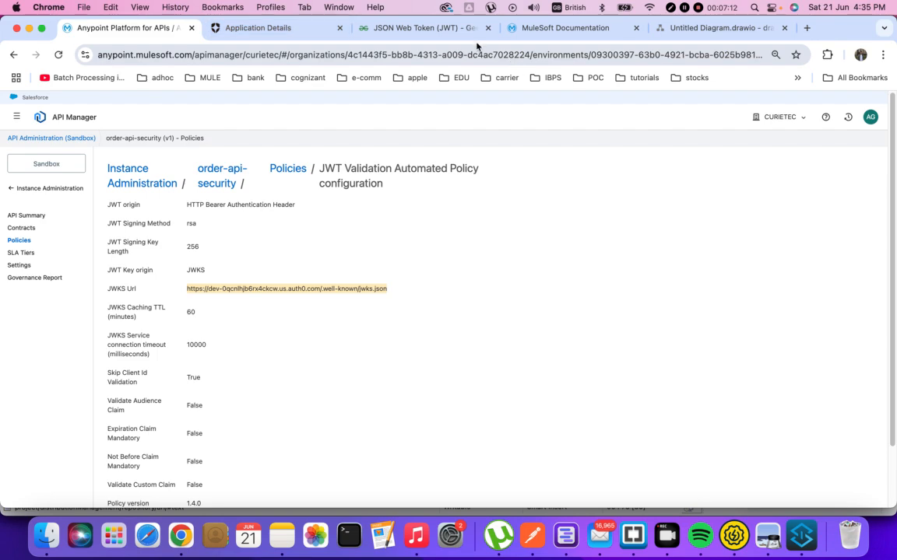
View My App's endpoints in the Auth0 advanced settings, down to the JSON Web Key Set URL.
{"action": "left_click", "coordinate": [409, 28]}
{"action": "left_click", "coordinate": [242, 28]}
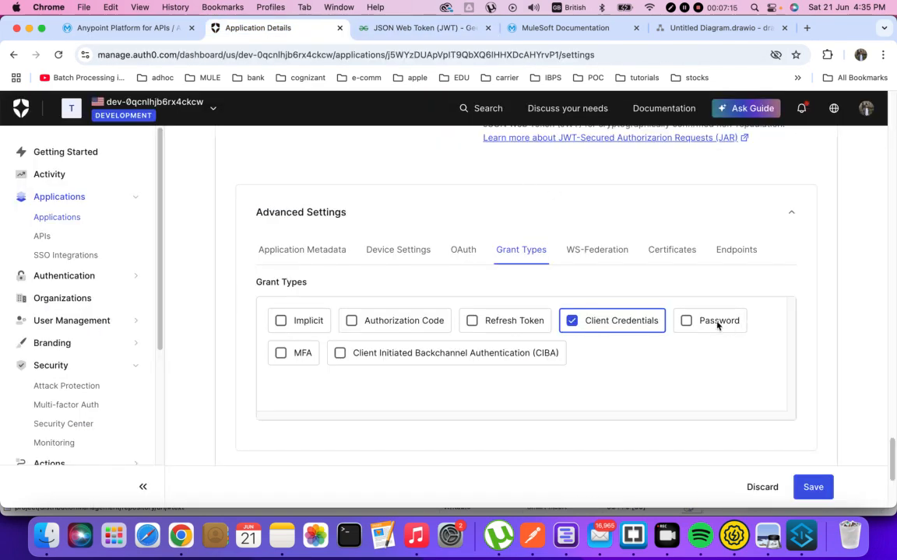
{"action": "left_click", "coordinate": [728, 253]}
{"action": "scroll", "coordinate": [708, 311], "scroll_direction": "down", "scroll_amount": 1}
{"action": "scroll", "coordinate": [703, 330], "scroll_direction": "down", "scroll_amount": 5}
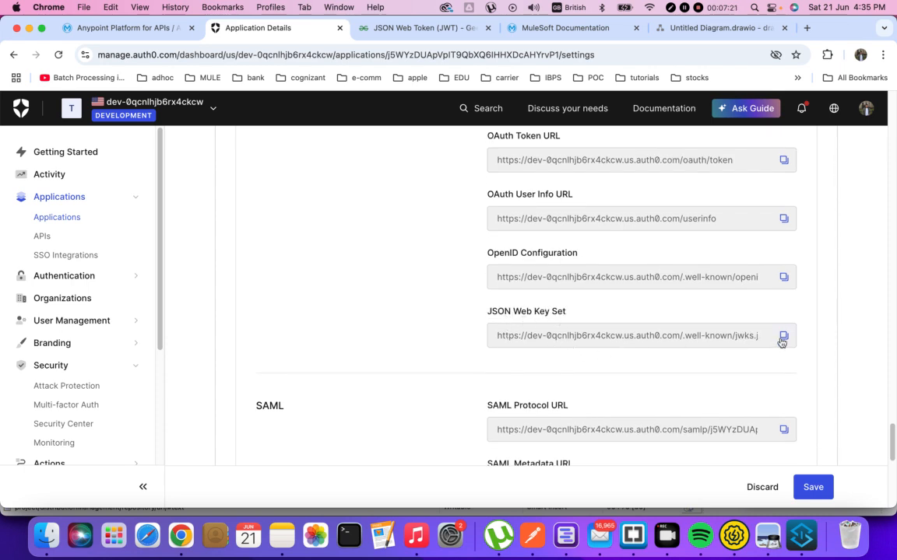
Return to API Manager and find Auth0's JSON Web Key Set URL on the JWT Validation policy configuration page.
{"action": "key", "text": "super+m"}
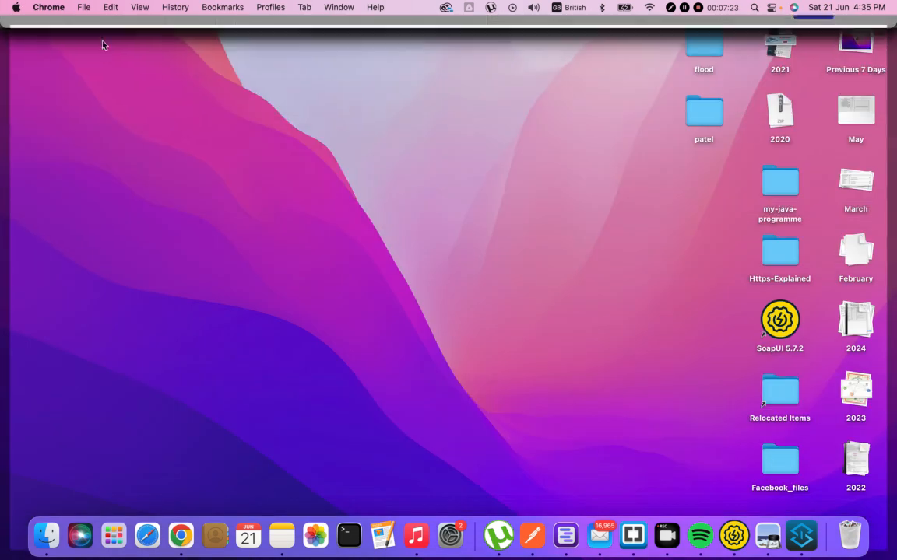
{"action": "left_click", "coordinate": [180, 536]}
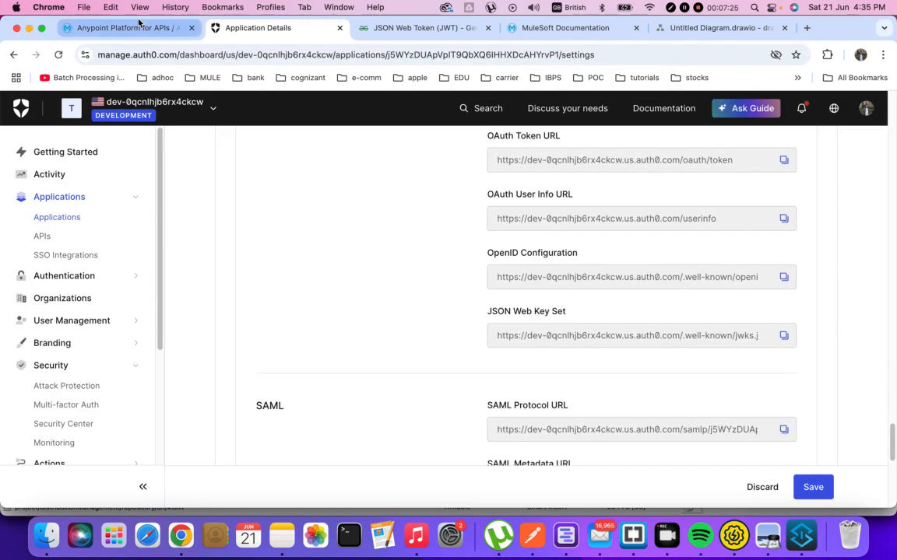
{"action": "left_click", "coordinate": [117, 27]}
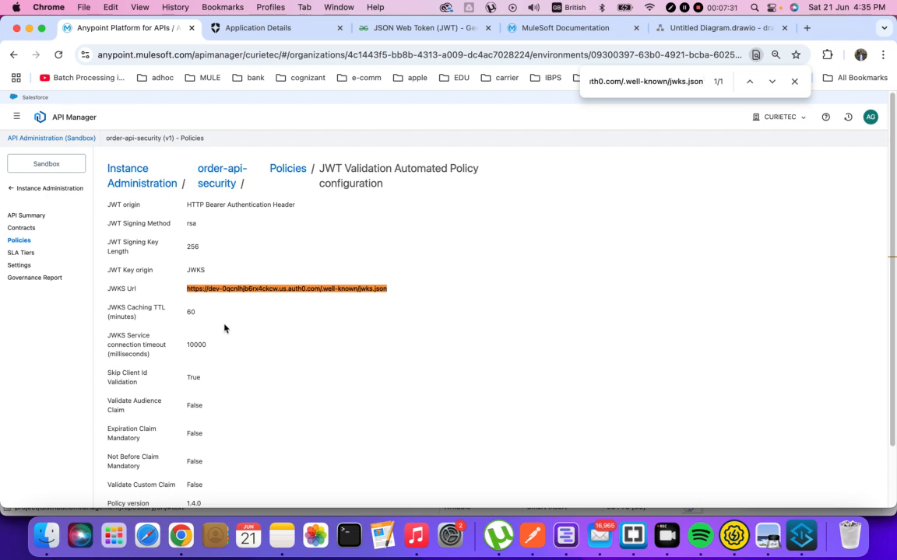
View the order-api-security instance's policies in API Manager, then consult the token flow diagram in draw.io.
{"action": "left_click", "coordinate": [18, 187]}
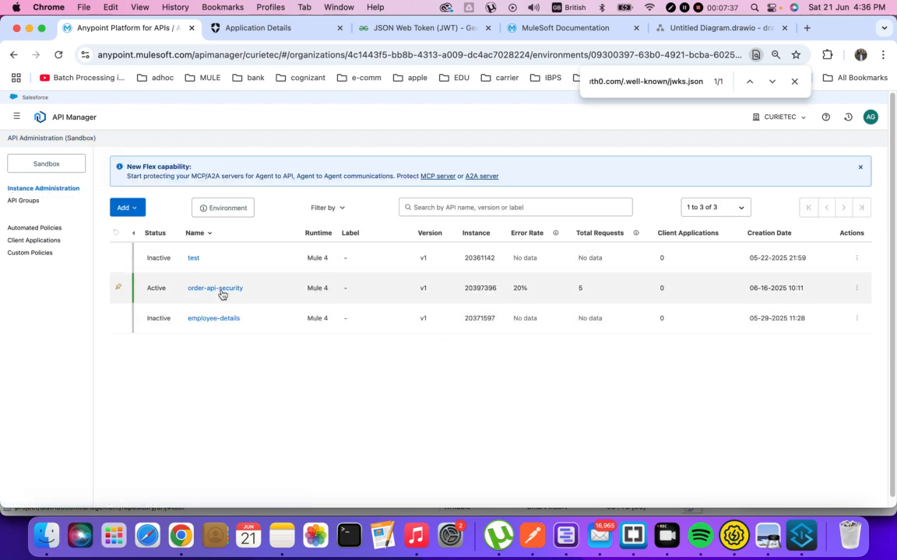
{"action": "left_click", "coordinate": [212, 288]}
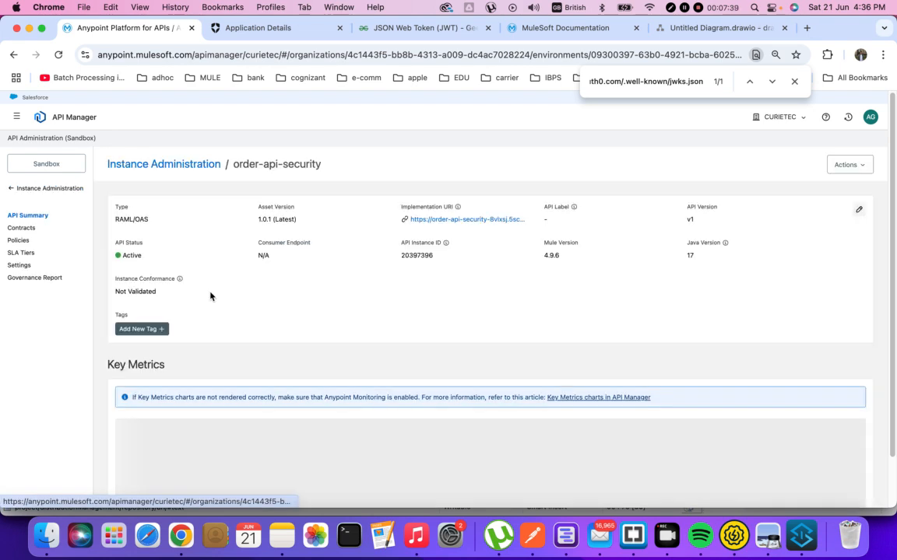
{"action": "left_click", "coordinate": [24, 240]}
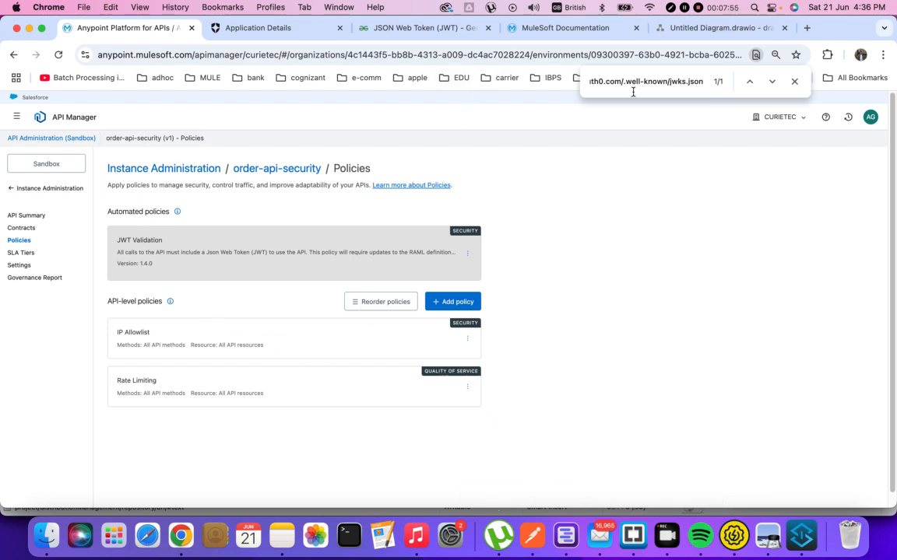
{"action": "left_click", "coordinate": [654, 25]}
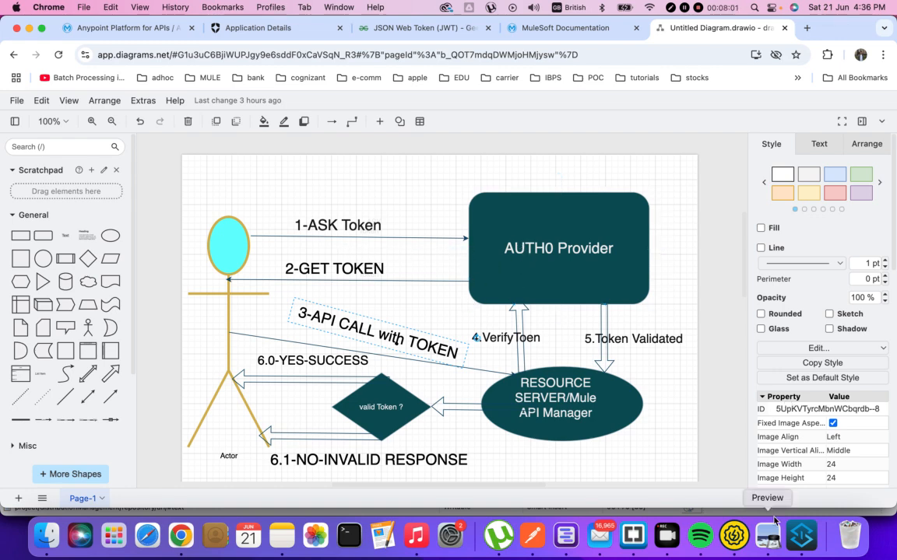
Compare SoapUI's token request with My App's Auth0 Quickstart cURL example, highlighting the example's data payload.
{"action": "left_click", "coordinate": [741, 537]}
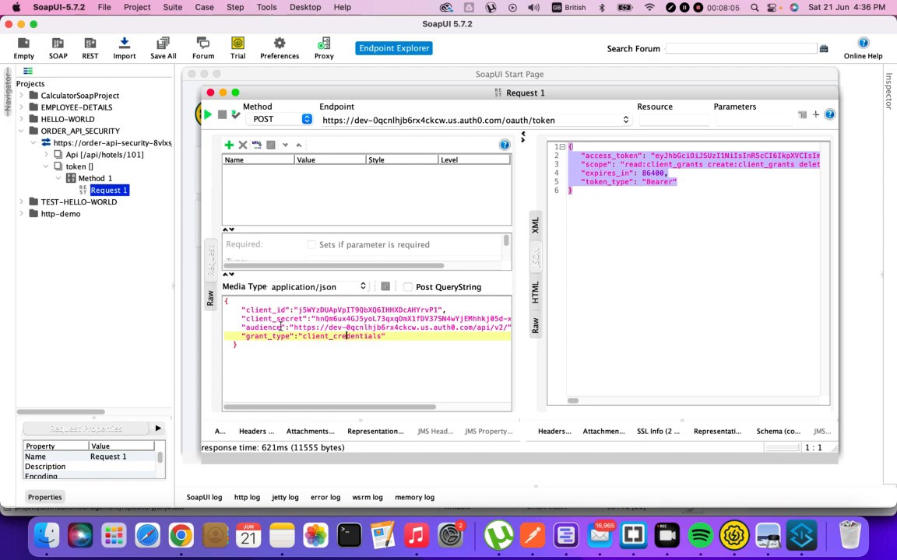
{"action": "key", "text": "super+Tab"}
{"action": "left_click", "coordinate": [257, 27]}
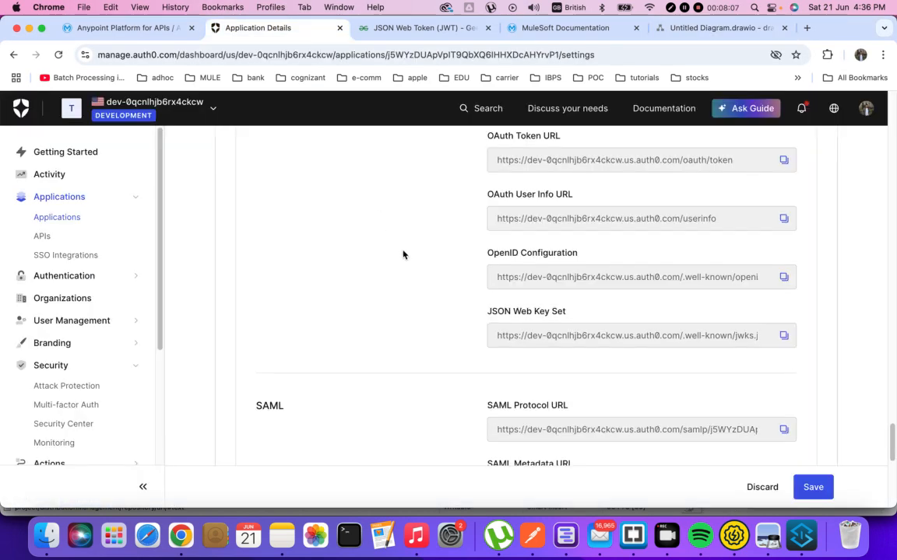
{"action": "scroll", "coordinate": [431, 380], "scroll_direction": "up", "scroll_amount": 15}
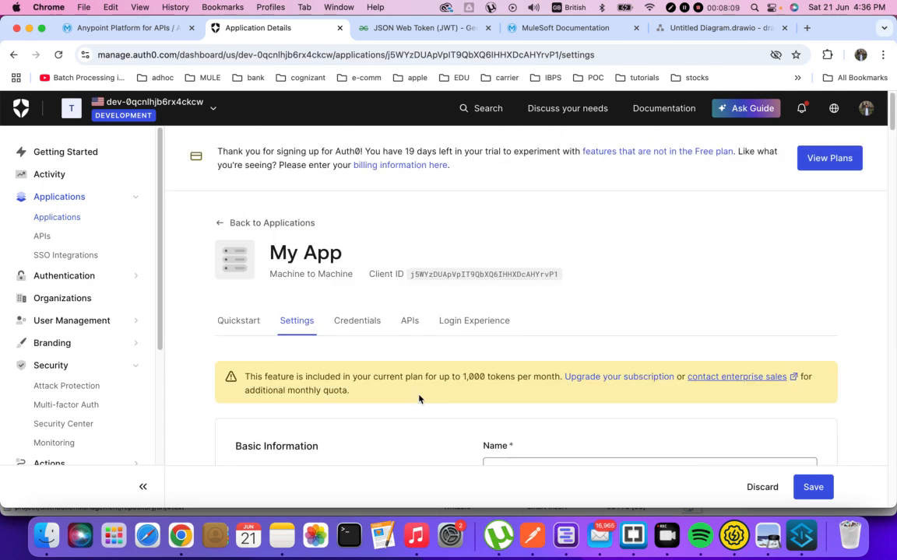
{"action": "left_click", "coordinate": [240, 322]}
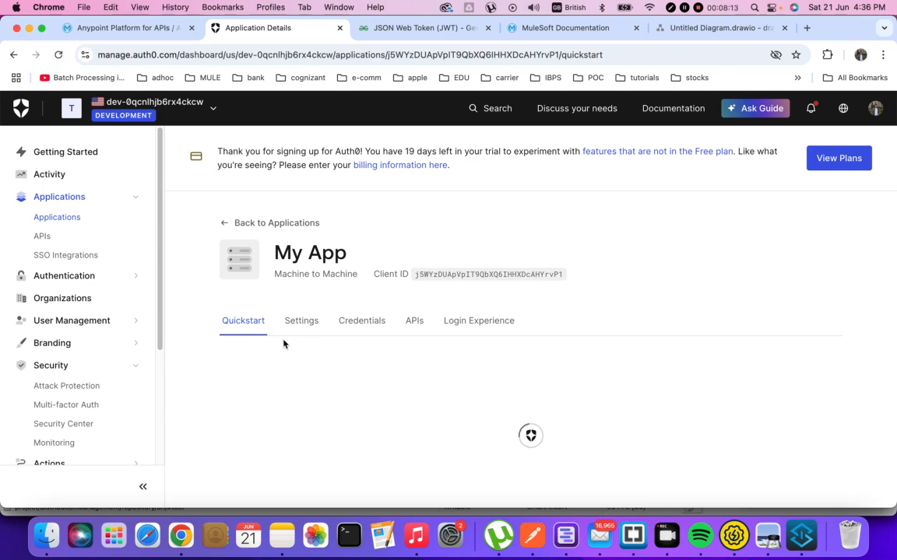
{"action": "scroll", "coordinate": [282, 344], "scroll_direction": "down", "scroll_amount": 5}
{"action": "scroll", "coordinate": [282, 344], "scroll_direction": "down", "scroll_amount": 1}
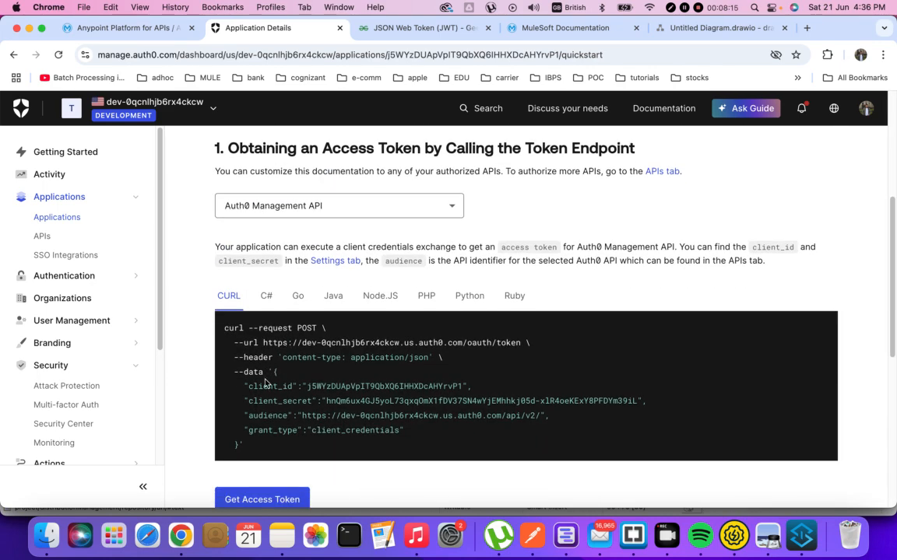
{"action": "left_click_drag", "start_coordinate": [246, 387], "coordinate": [273, 433]}
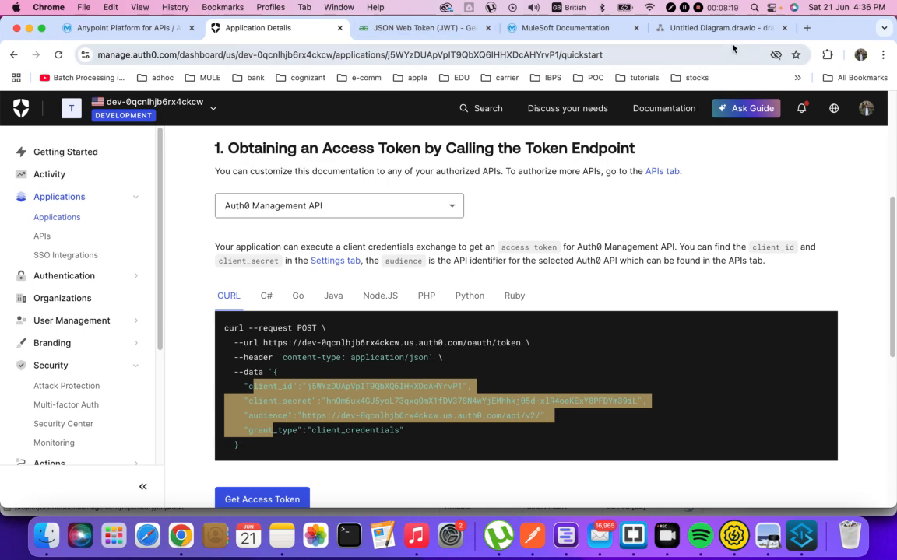
{"action": "key", "text": "super+Tab"}
{"action": "key", "text": "Down"}
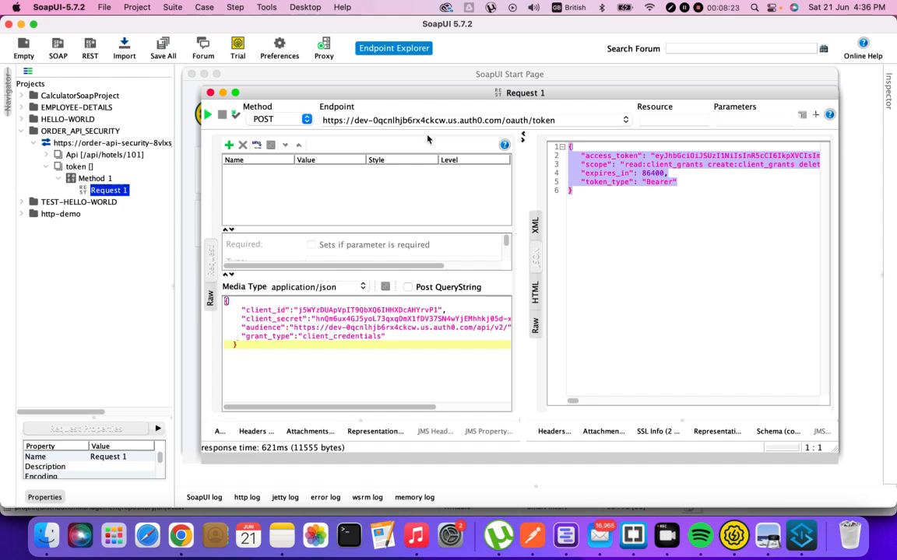
{"action": "left_click", "coordinate": [591, 121]}
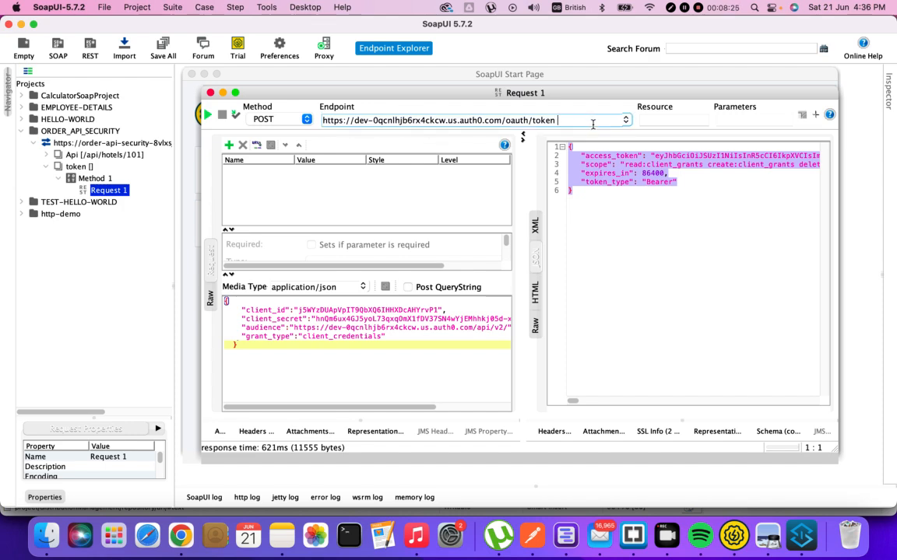
{"action": "key", "text": "super+Tab"}
{"action": "left_click", "coordinate": [543, 343]}
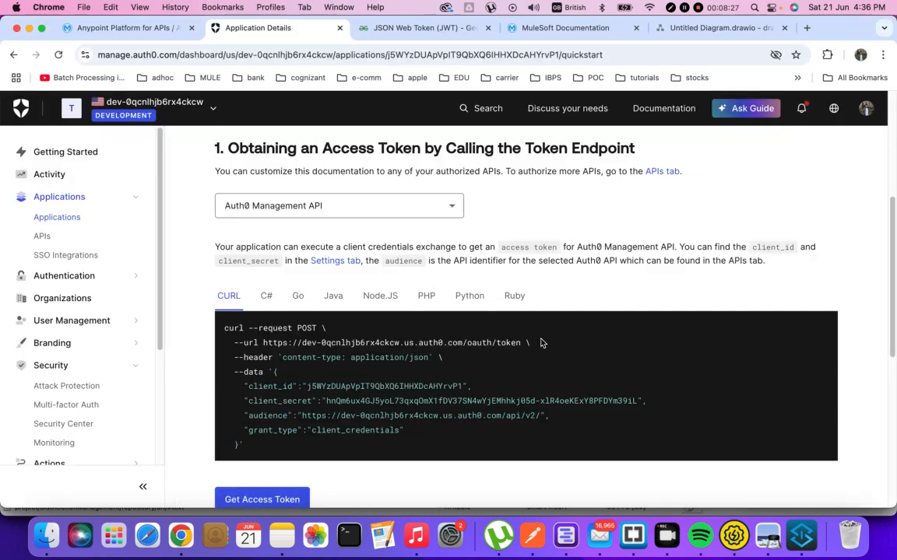
{"action": "left_click_drag", "start_coordinate": [526, 343], "coordinate": [265, 347]}
{"action": "key", "text": "super+c"}
{"action": "key", "text": "super+Tab"}
{"action": "key", "text": "super+v"}
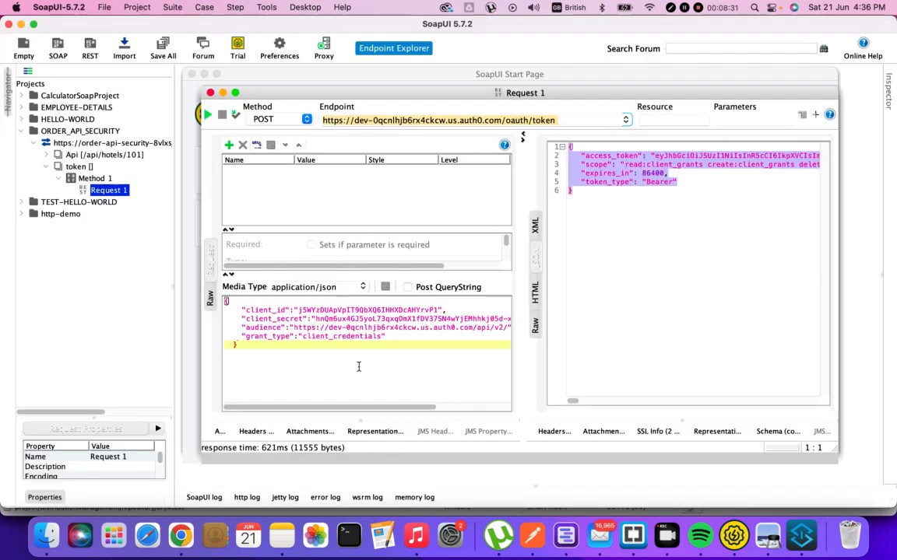
Send the POST token request and select the entire JSON response after checking its raw and XML views.
{"action": "left_click", "coordinate": [208, 115]}
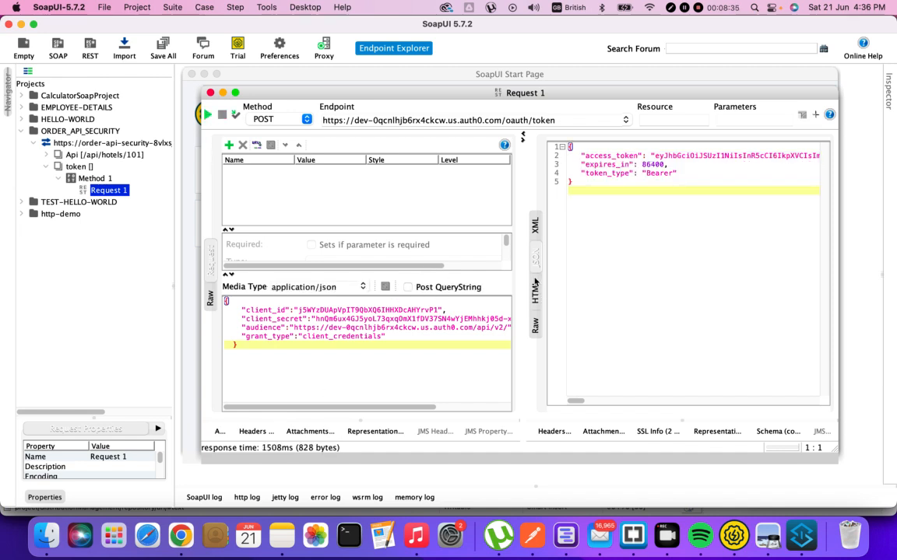
{"action": "left_click", "coordinate": [535, 327]}
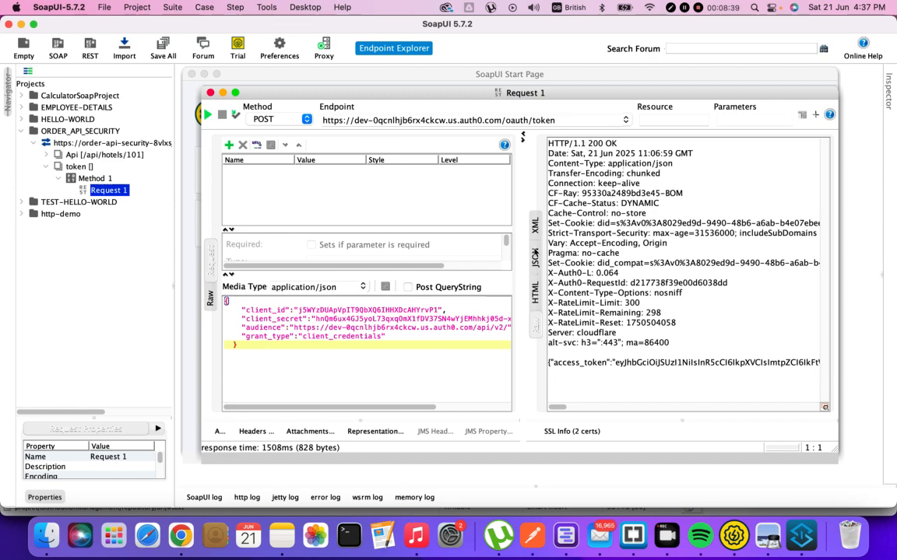
{"action": "left_click", "coordinate": [535, 226]}
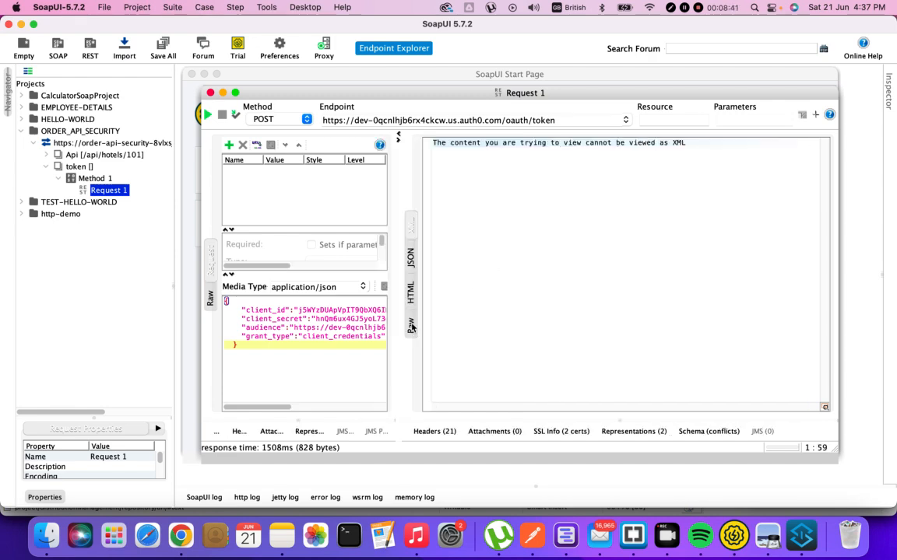
{"action": "left_click", "coordinate": [410, 291]}
{"action": "left_click", "coordinate": [412, 316]}
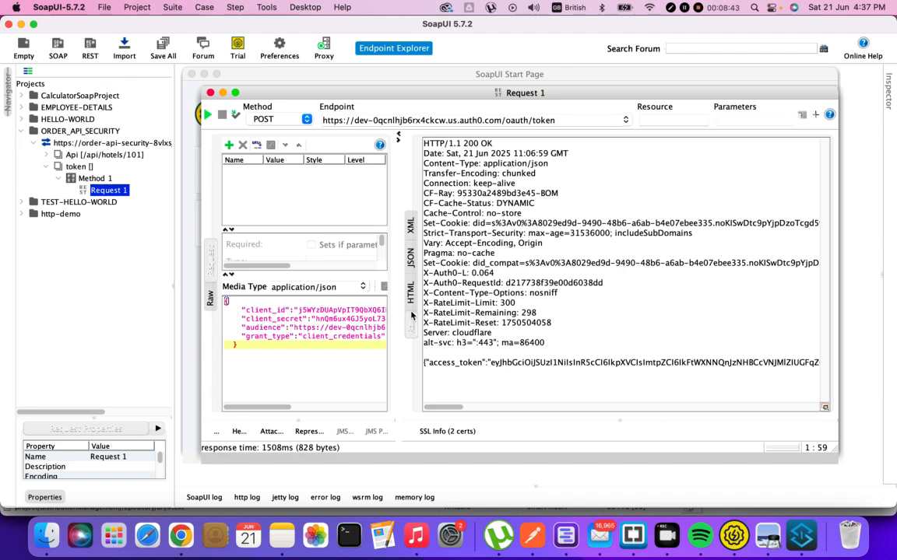
{"action": "left_click", "coordinate": [413, 231]}
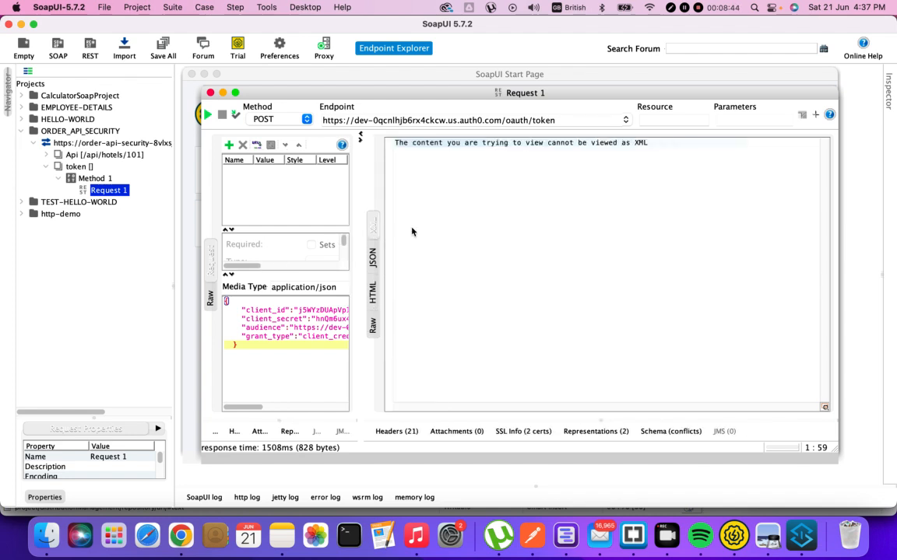
{"action": "left_click", "coordinate": [372, 257]}
{"action": "key", "text": "super+a"}
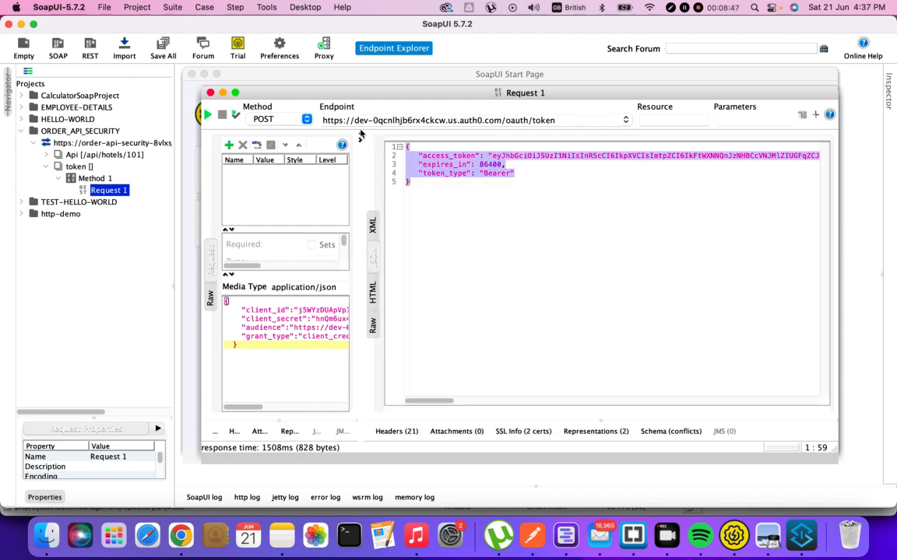
Switch to Brackets and replace the old token response at the end of Untitled-1 with the newly copied access token response.
{"action": "left_click", "coordinate": [633, 535]}
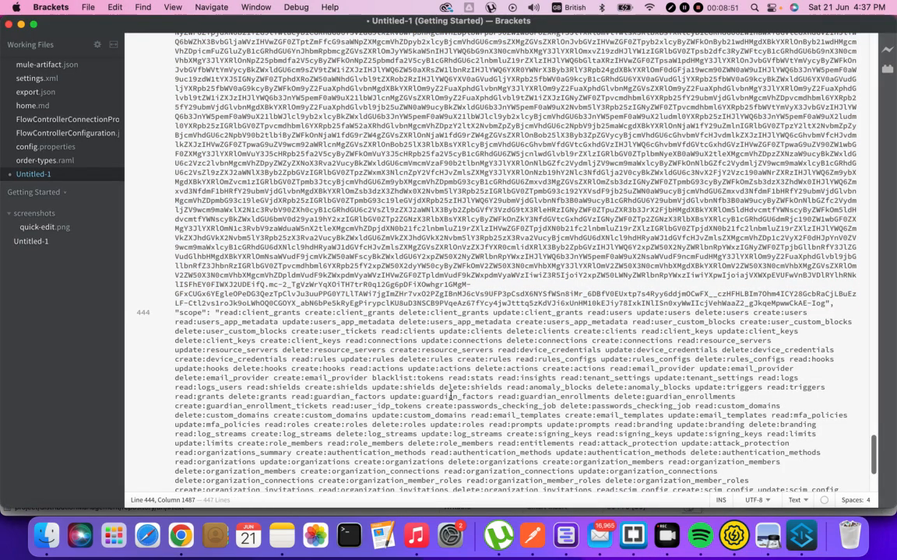
{"action": "scroll", "coordinate": [450, 395], "scroll_direction": "up", "scroll_amount": 10}
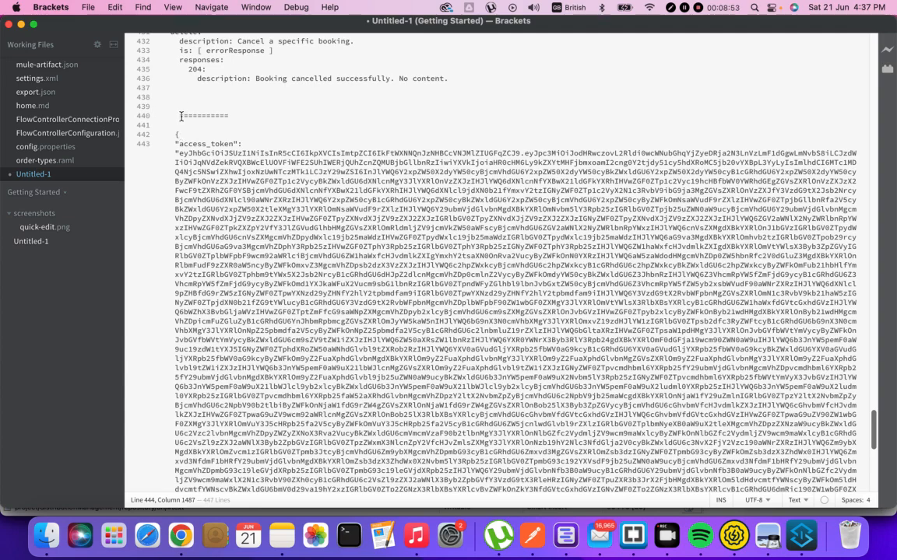
{"action": "left_click_drag", "start_coordinate": [165, 132], "coordinate": [450, 545]}
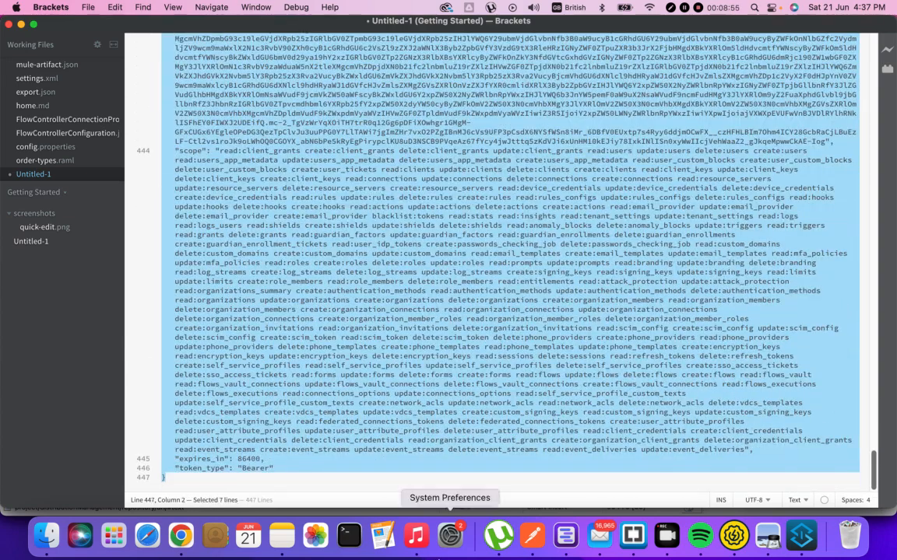
{"action": "key", "text": "BackSpace"}
{"action": "key", "text": "Return"}
{"action": "key", "text": "Return"}
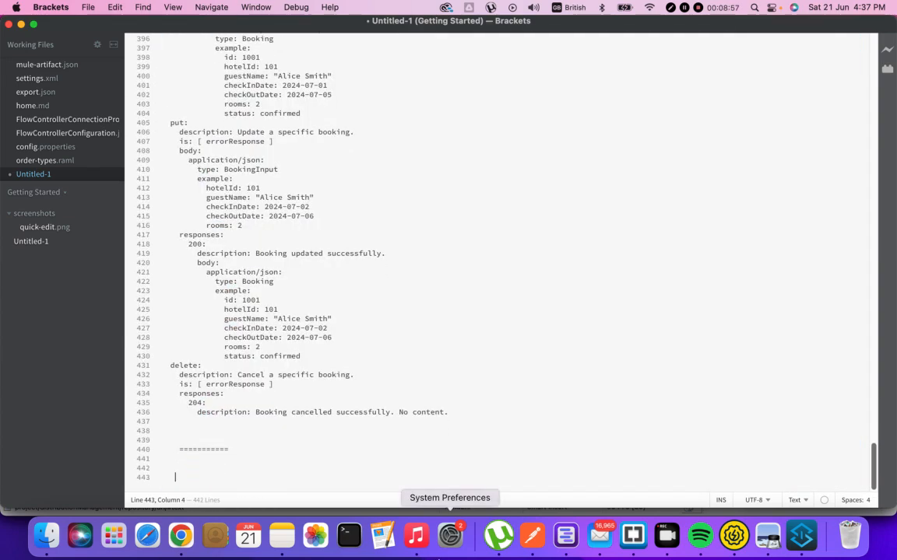
{"action": "key", "text": "super+v"}
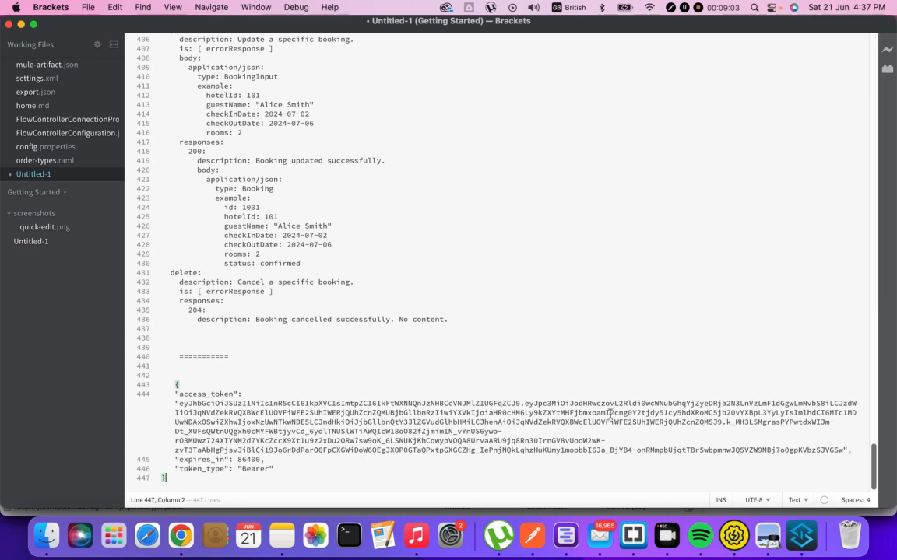
Highlight the access_token value in the pasted response, then return to SoapUI.
{"action": "scroll", "coordinate": [310, 399], "scroll_direction": "up", "scroll_amount": 1}
{"action": "scroll", "coordinate": [311, 400], "scroll_direction": "down", "scroll_amount": 1}
{"action": "left_click_drag", "start_coordinate": [180, 403], "coordinate": [576, 439]}
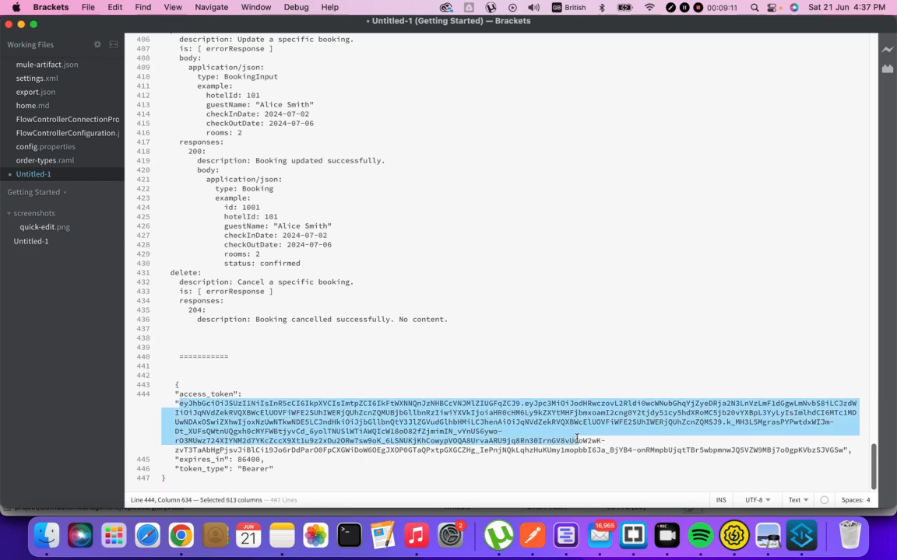
{"action": "scroll", "coordinate": [426, 228], "scroll_direction": "up", "scroll_amount": 3}
{"action": "scroll", "coordinate": [444, 202], "scroll_direction": "down", "scroll_amount": 3}
{"action": "key", "text": "super+Tab"}
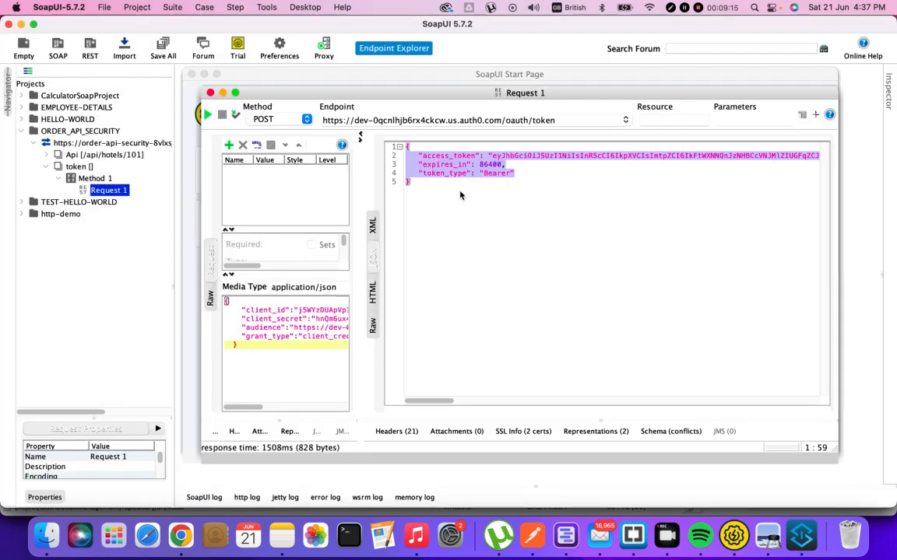
Copy the whole JSON token response and, in Brackets, paste it over the old response at the end of Untitled-1.
{"action": "left_click", "coordinate": [452, 208]}
{"action": "key", "text": "super+a"}
{"action": "key", "text": "super+Tab"}
{"action": "left_click_drag", "start_coordinate": [189, 373], "coordinate": [276, 544]}
{"action": "key", "text": "BackSpace"}
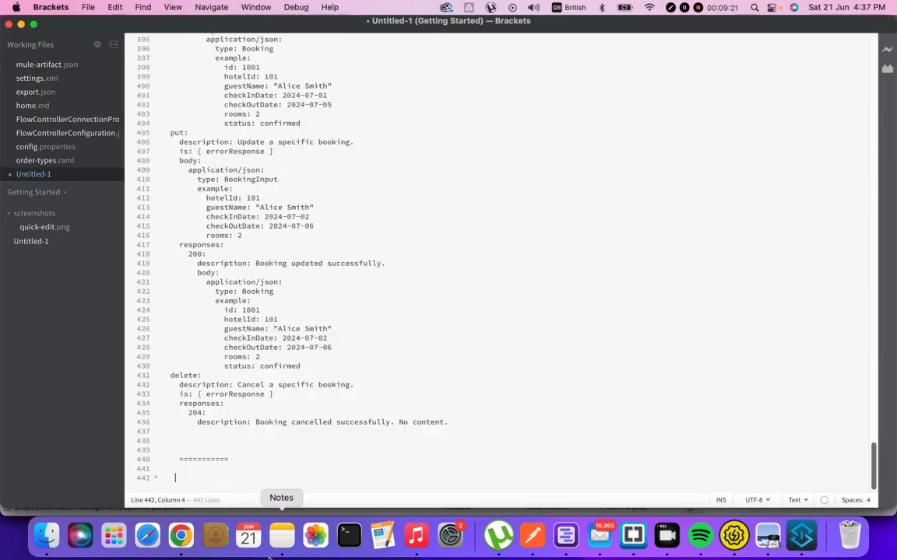
{"action": "key", "text": "super+v"}
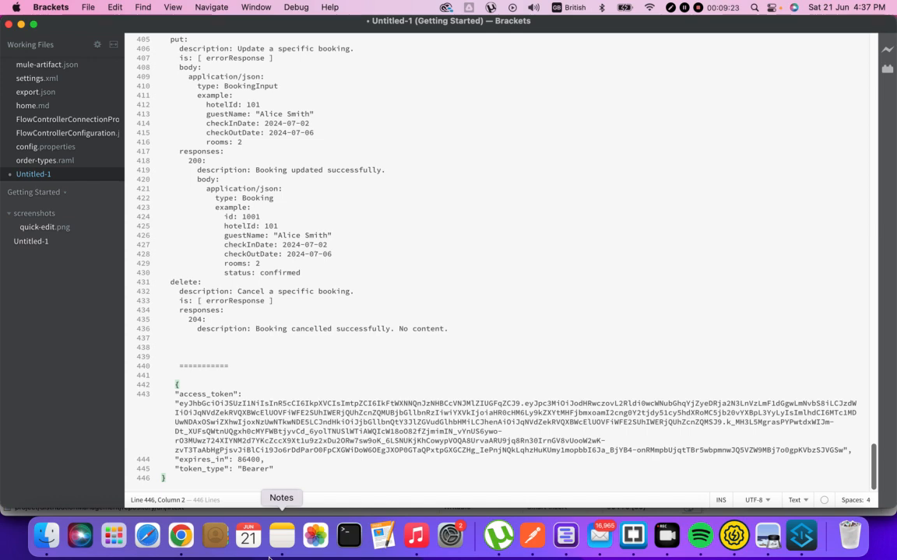
Highlight the access_token value in the response pasted in Brackets and return to SoapUI's token request.
{"action": "left_click", "coordinate": [173, 8]}
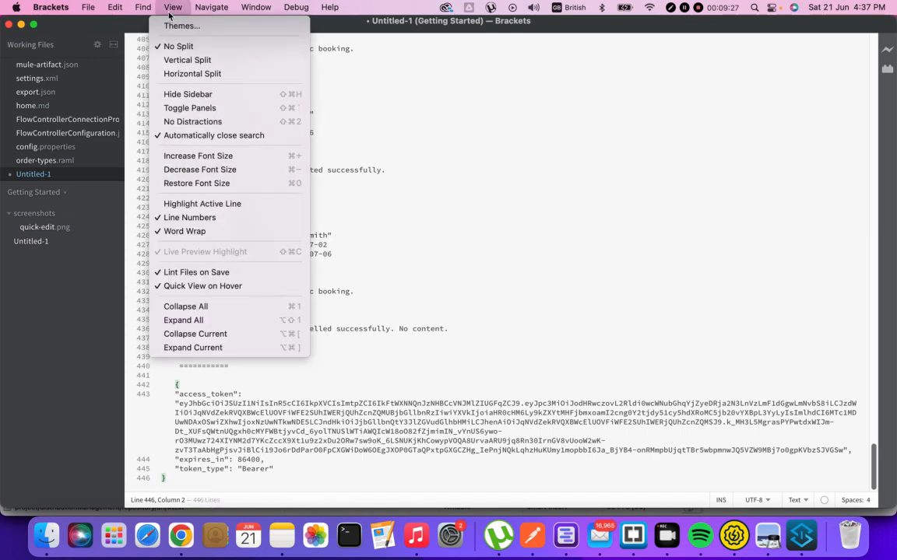
{"action": "left_click", "coordinate": [644, 380]}
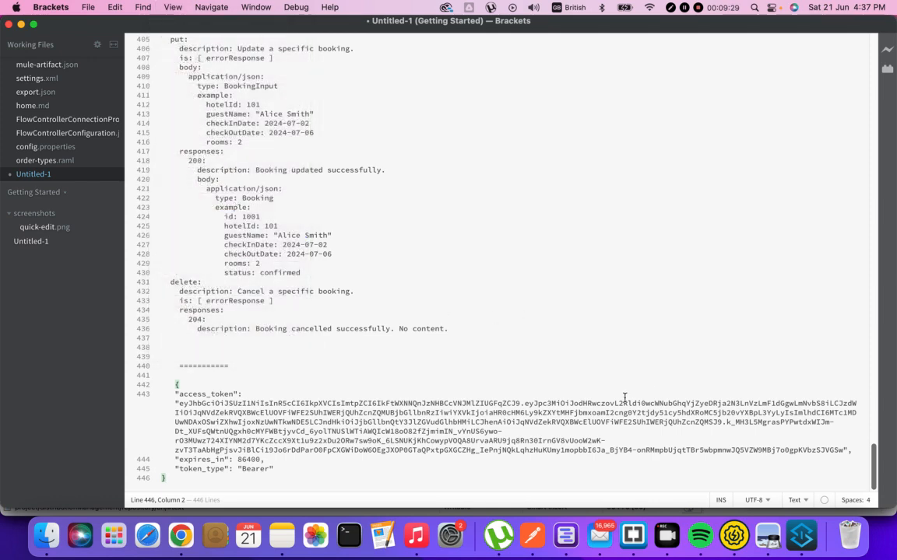
{"action": "key", "text": "super+Tab"}
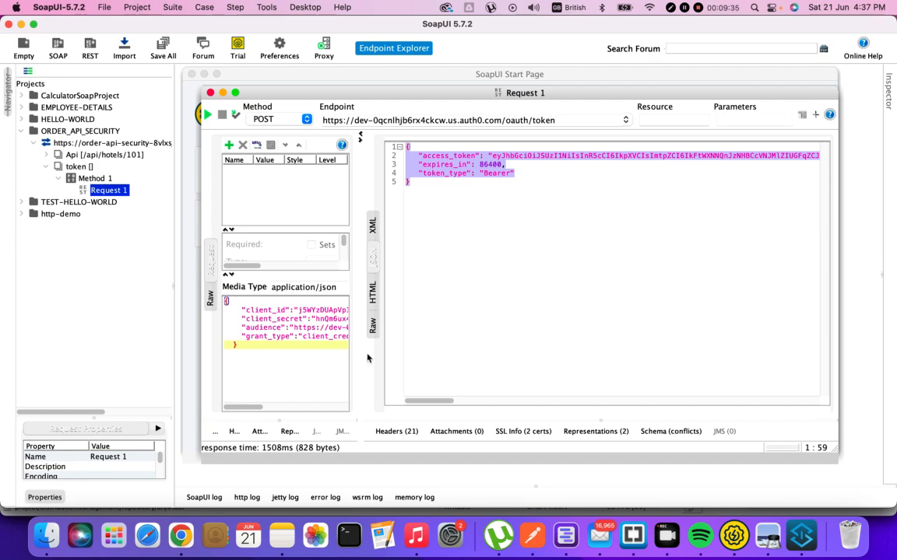
{"action": "key", "text": "super+Tab"}
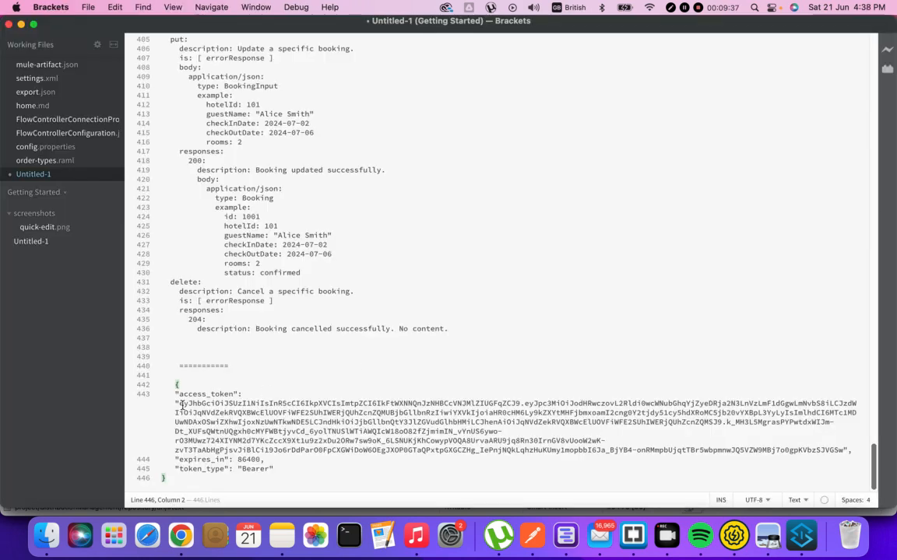
{"action": "left_click_drag", "start_coordinate": [181, 405], "coordinate": [819, 451]}
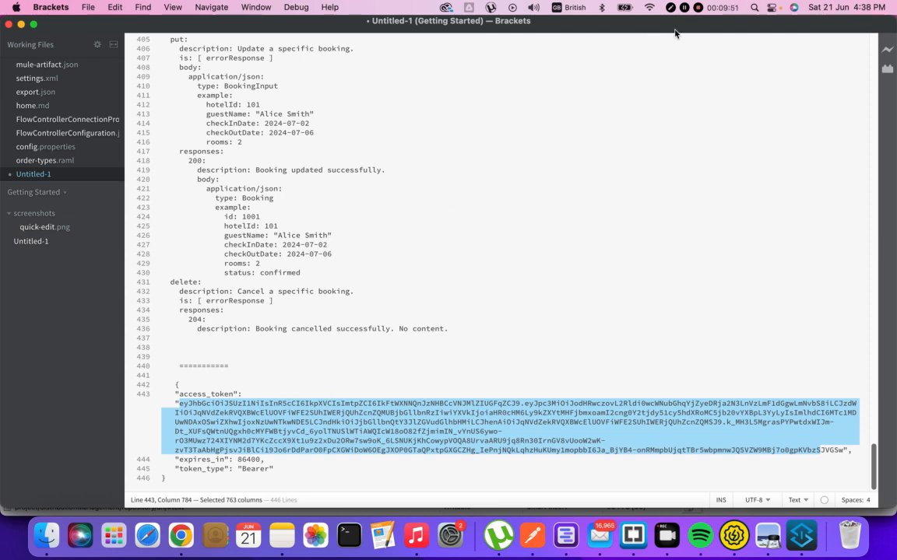
{"action": "key", "text": "super+Tab"}
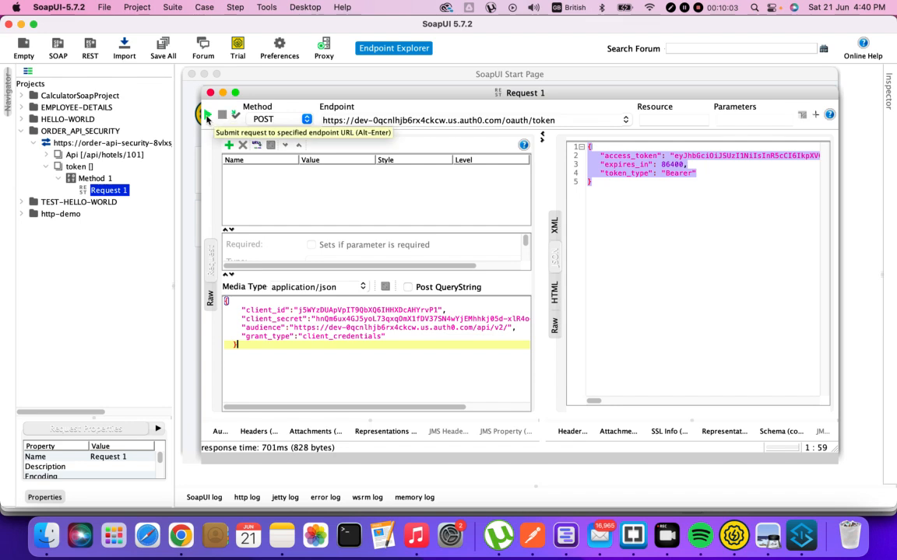
Send the POST token request again and select the entire new JSON response.
{"action": "left_click", "coordinate": [207, 114]}
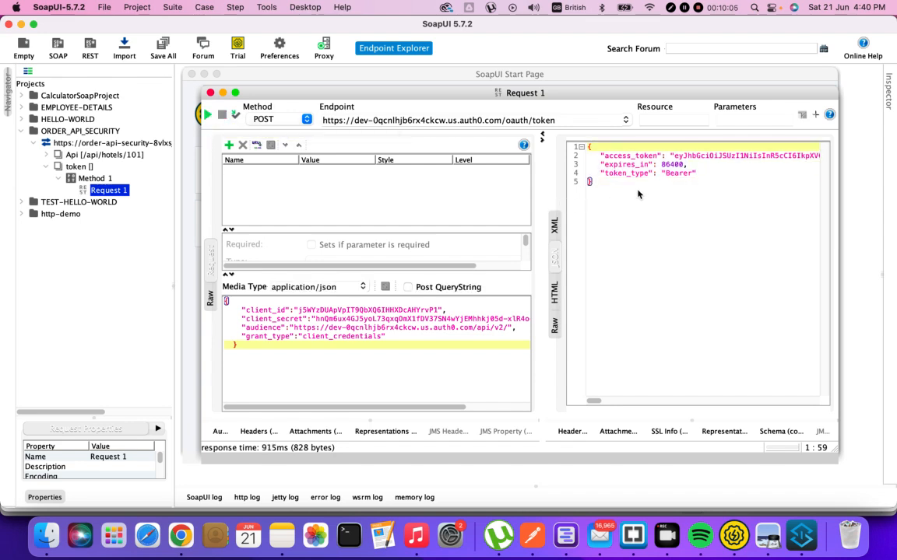
{"action": "left_click", "coordinate": [620, 219]}
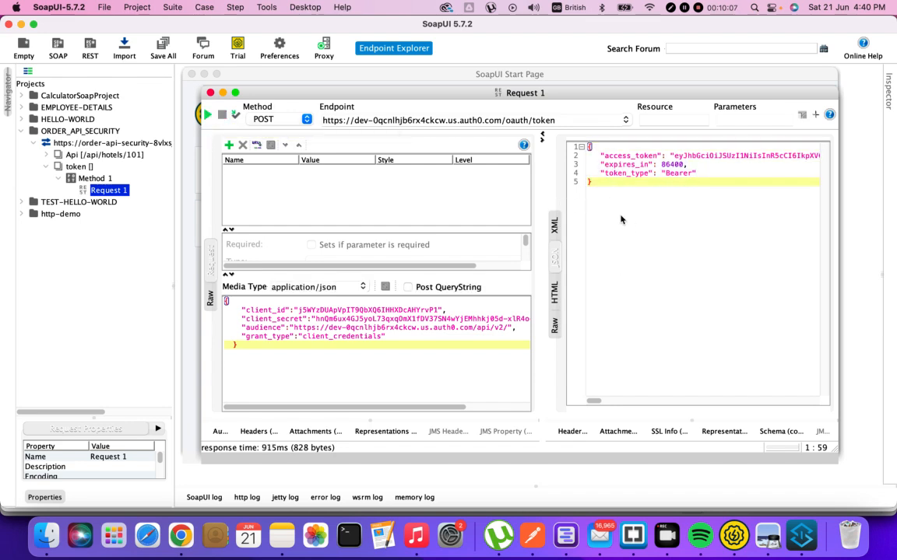
{"action": "key", "text": "super+a"}
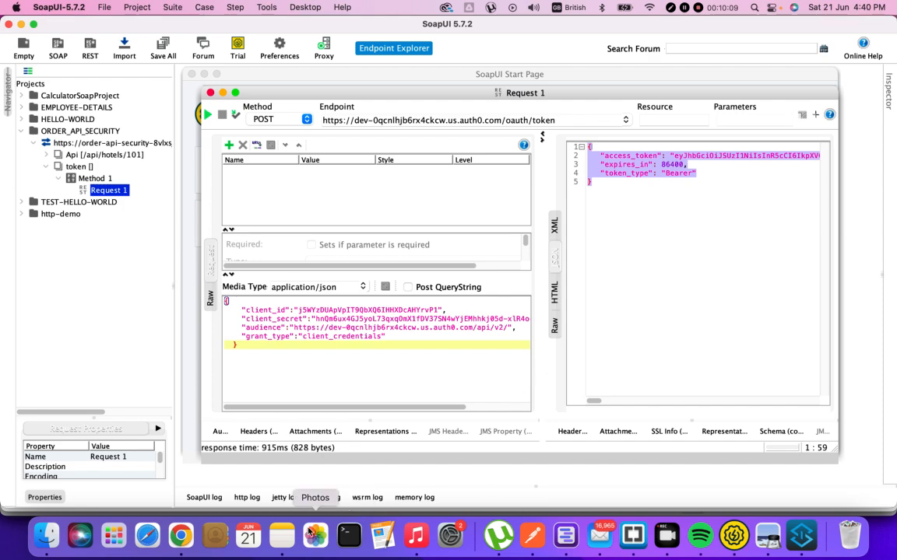
Switch to Brackets and replace the JSON response under the equals-sign divider at the end of Untitled-1 with the new token response.
{"action": "left_click", "coordinate": [632, 534]}
{"action": "left_click", "coordinate": [324, 373]}
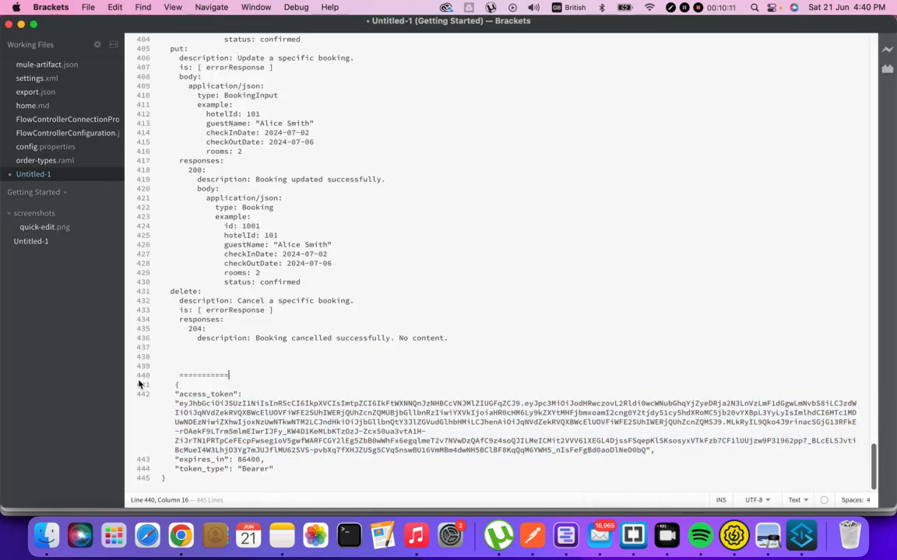
{"action": "left_click_drag", "start_coordinate": [176, 385], "coordinate": [221, 467]}
{"action": "key", "text": "super+v"}
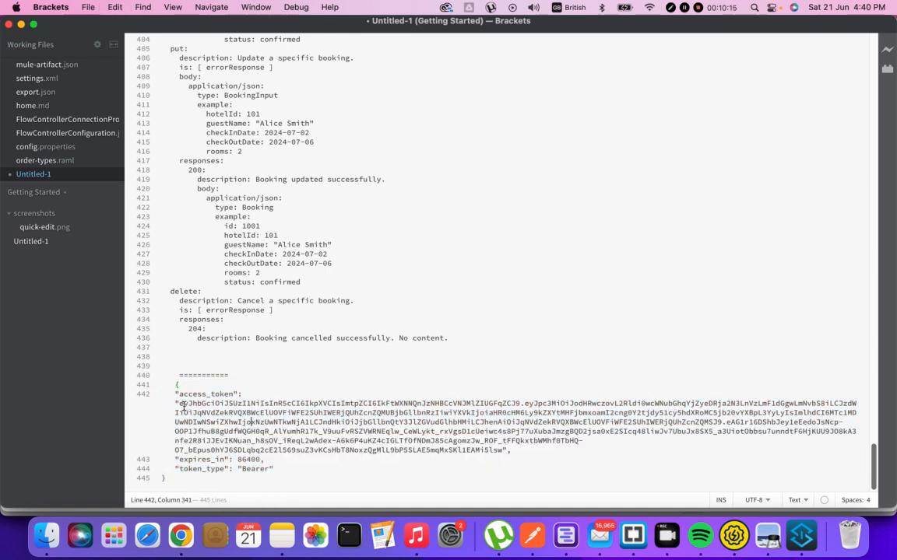
Copy the access_token value without its quotes and switch to Postman, selecting the URL of the GET /api/hotels request.
{"action": "left_click_drag", "start_coordinate": [179, 404], "coordinate": [503, 450]}
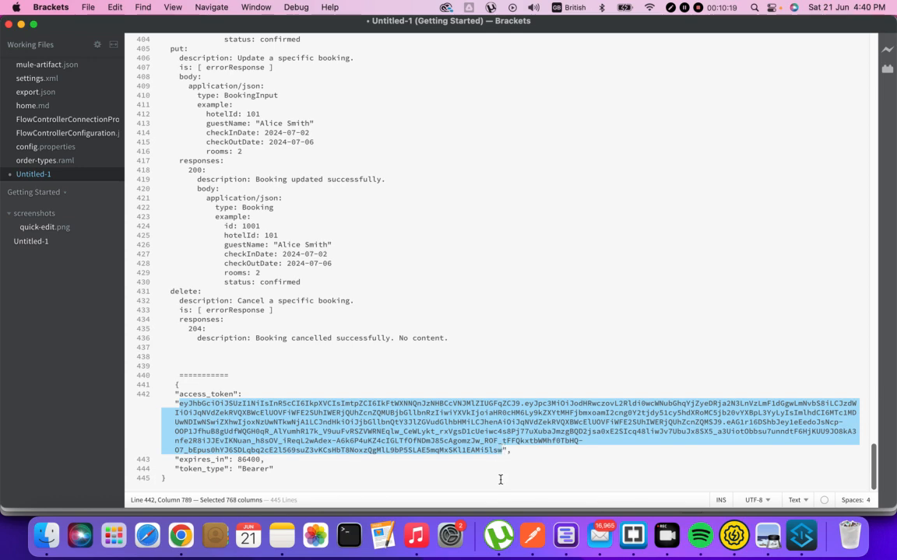
{"action": "key", "text": "super+c"}
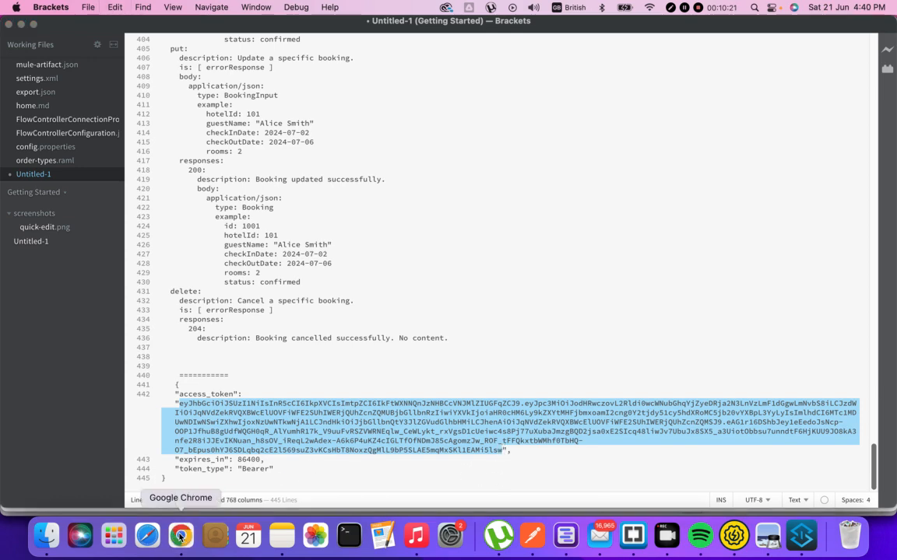
{"action": "left_click", "coordinate": [180, 535]}
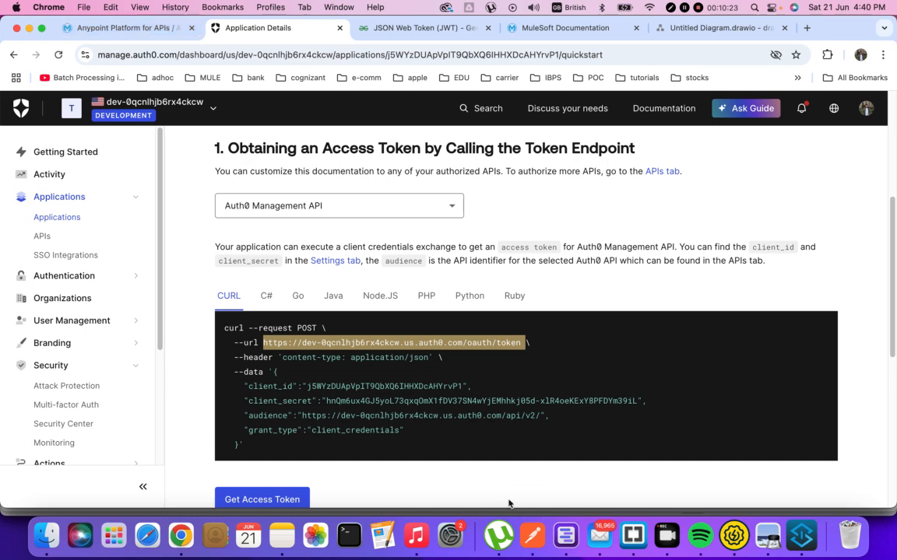
{"action": "left_click", "coordinate": [532, 535]}
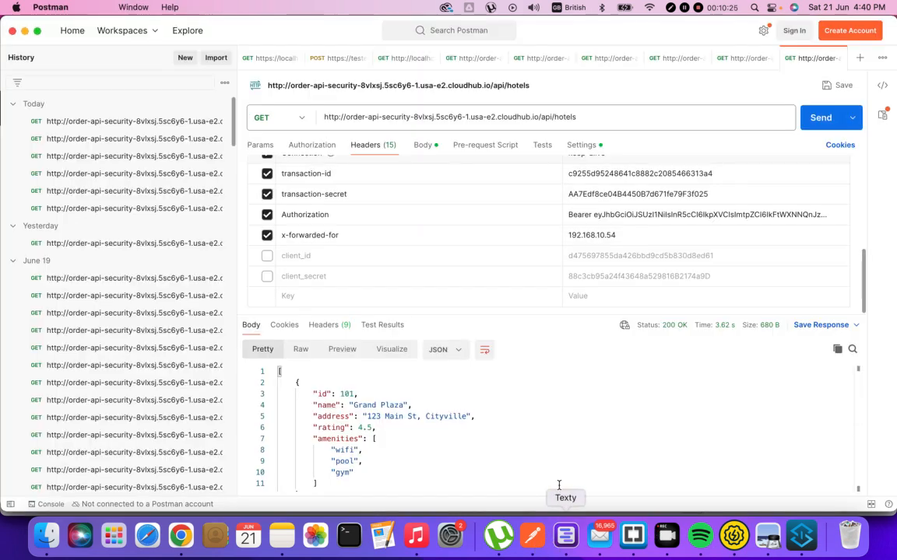
{"action": "triple_click", "coordinate": [424, 118]}
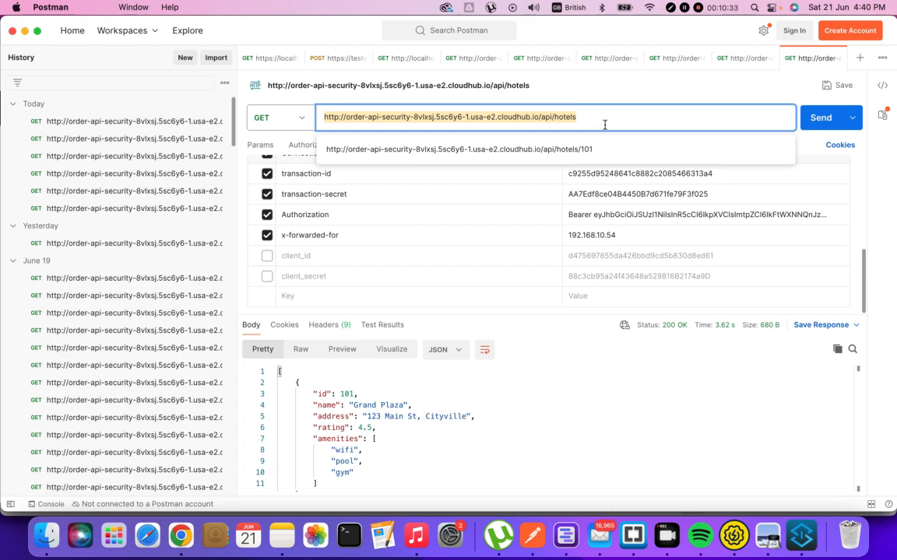
Switch to Chrome and open the order-api-security application in Anypoint Runtime Manager to check its status and public endpoint.
{"action": "left_click", "coordinate": [194, 534]}
{"action": "left_click", "coordinate": [176, 7]}
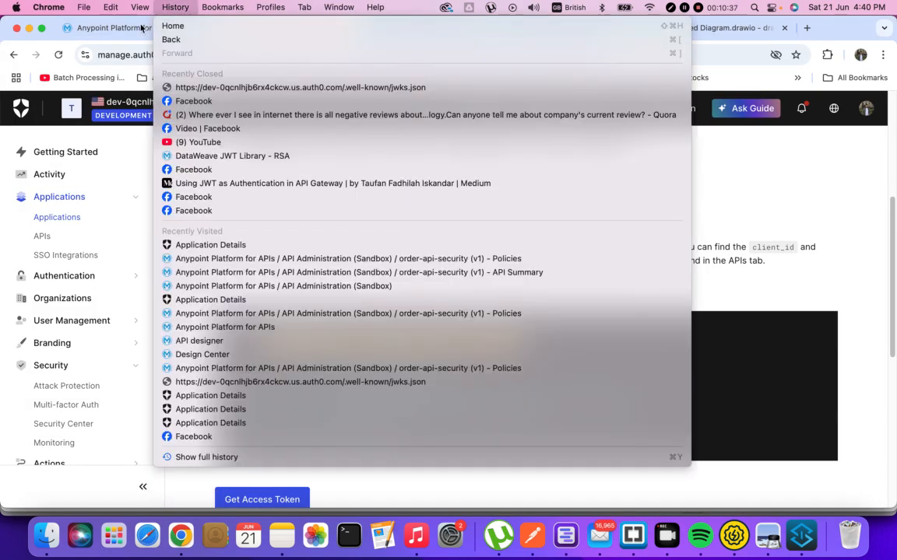
{"action": "left_click", "coordinate": [142, 28]}
{"action": "left_click", "coordinate": [109, 32]}
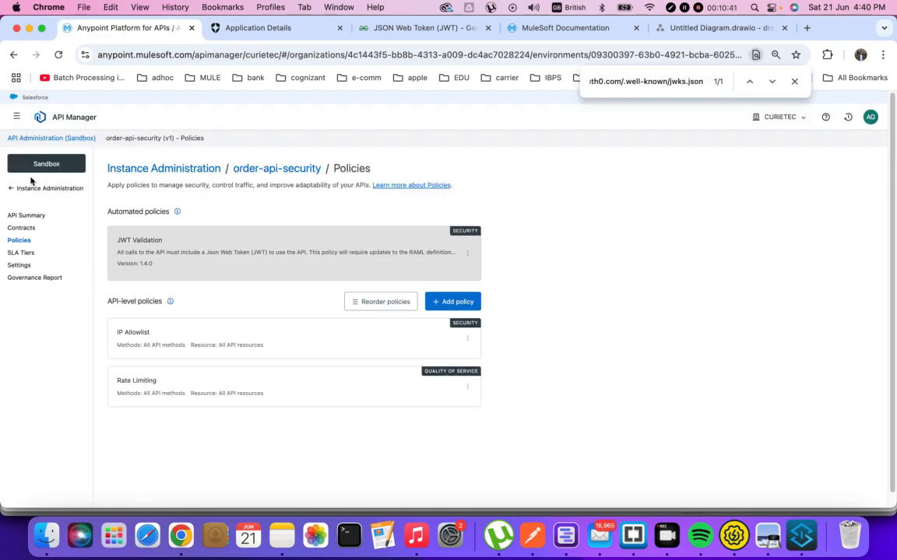
{"action": "left_click", "coordinate": [17, 116]}
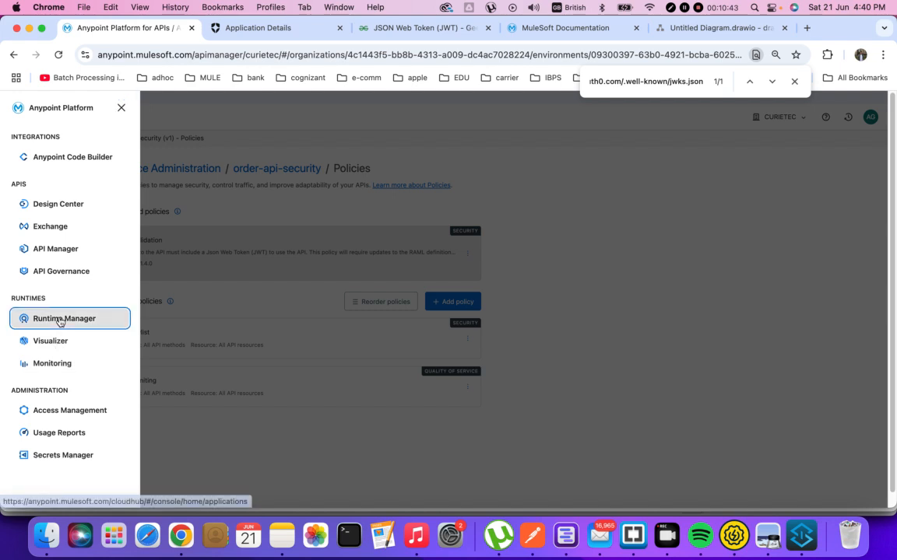
{"action": "left_click", "coordinate": [60, 320]}
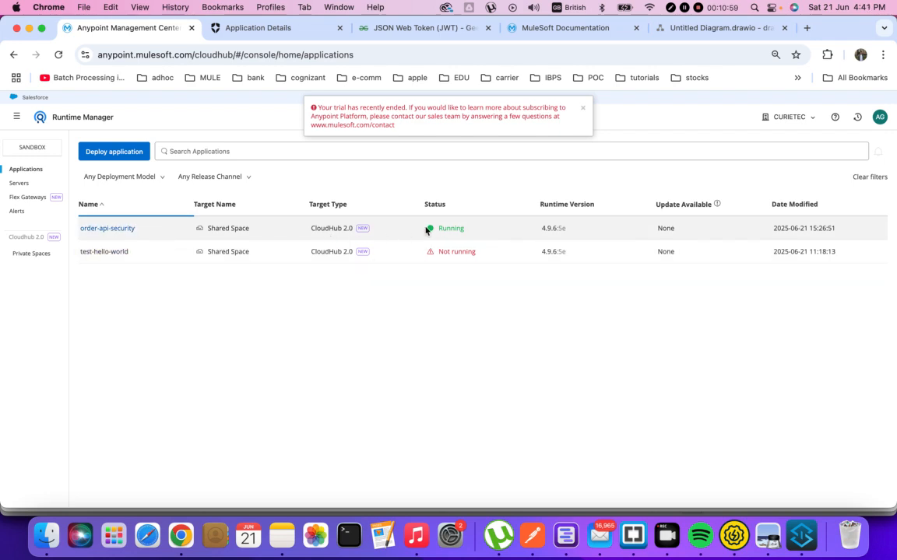
{"action": "left_click", "coordinate": [115, 231]}
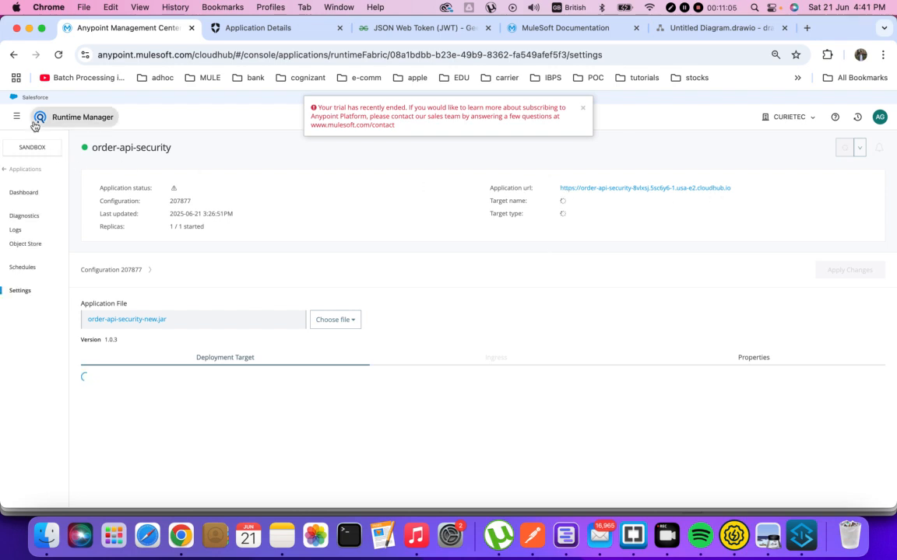
Open order-api-security in API Manager, check the upstream URL in its settings, and return to the API summary.
{"action": "left_click", "coordinate": [17, 117]}
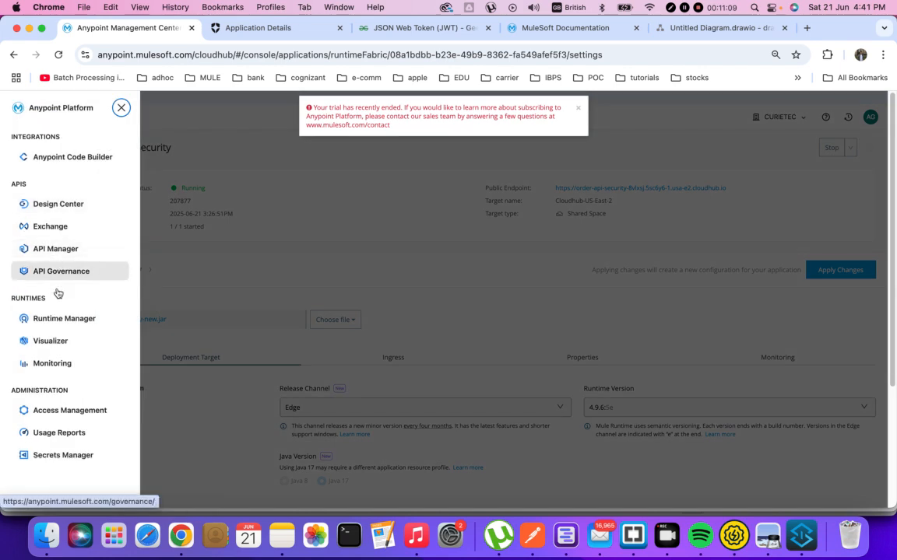
{"action": "left_click", "coordinate": [55, 257]}
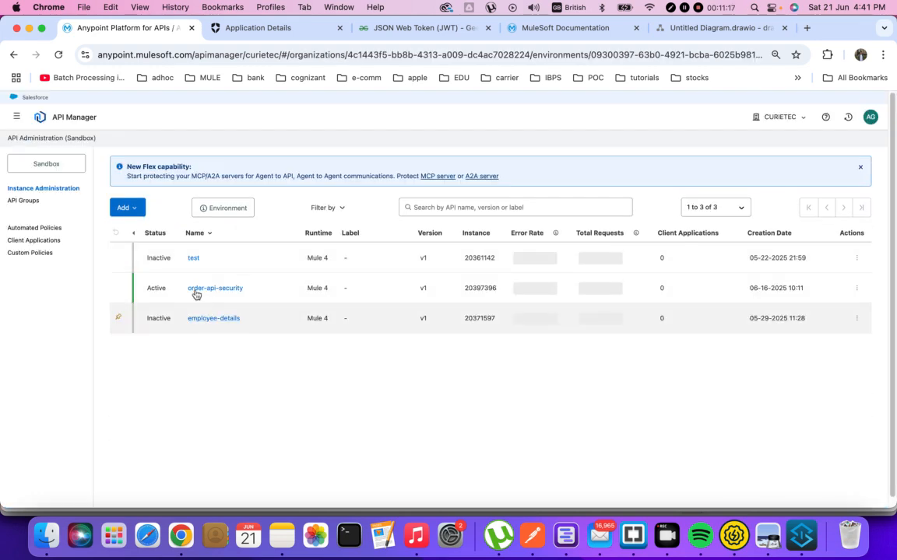
{"action": "left_click", "coordinate": [211, 291]}
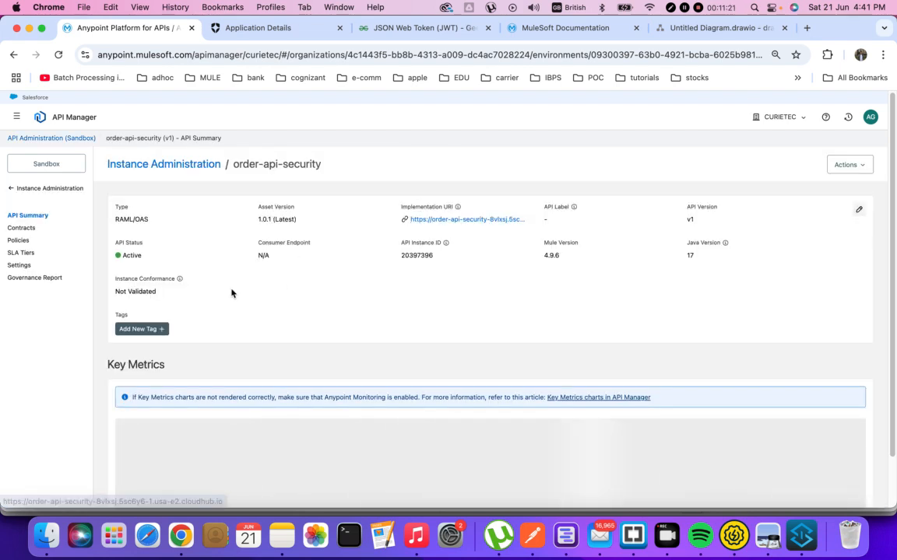
{"action": "left_click", "coordinate": [858, 210]}
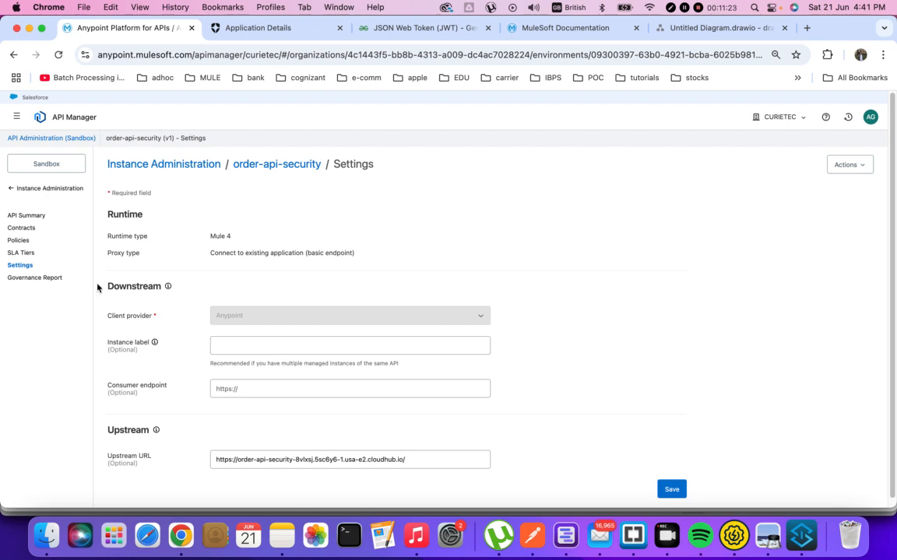
{"action": "scroll", "coordinate": [311, 336], "scroll_direction": "down", "scroll_amount": 1}
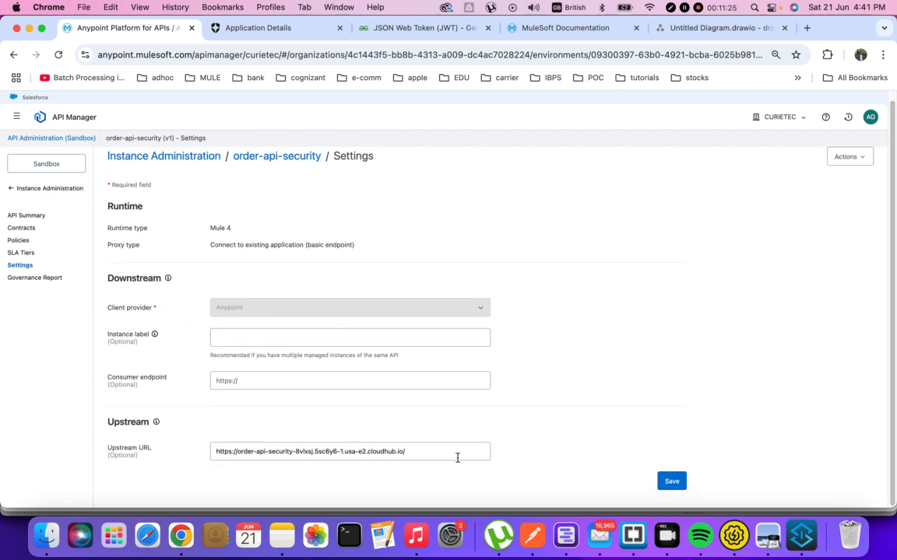
{"action": "left_click", "coordinate": [14, 55]}
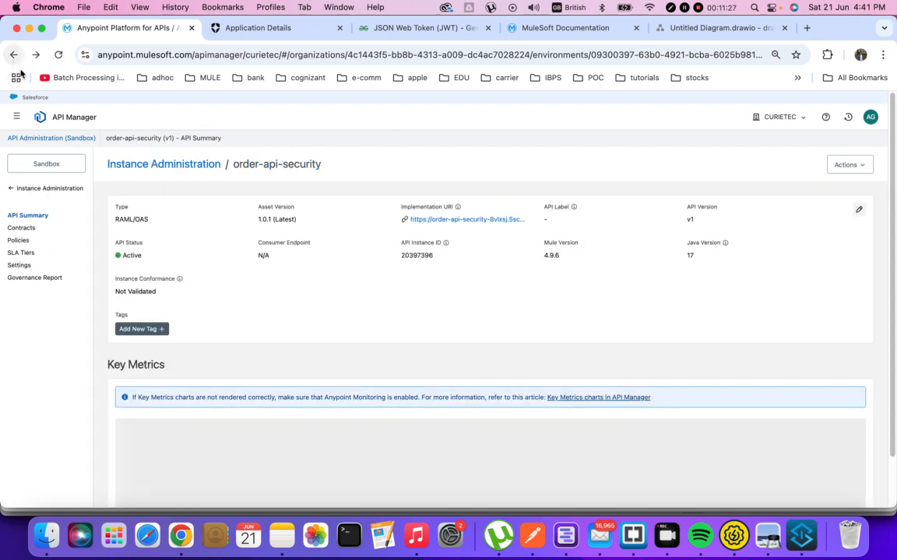
Review the token flow diagram in Chrome's Untitled Diagram.drawio tab and return to the GET /api/hotels request in Postman.
{"action": "key", "text": "super+Tab"}
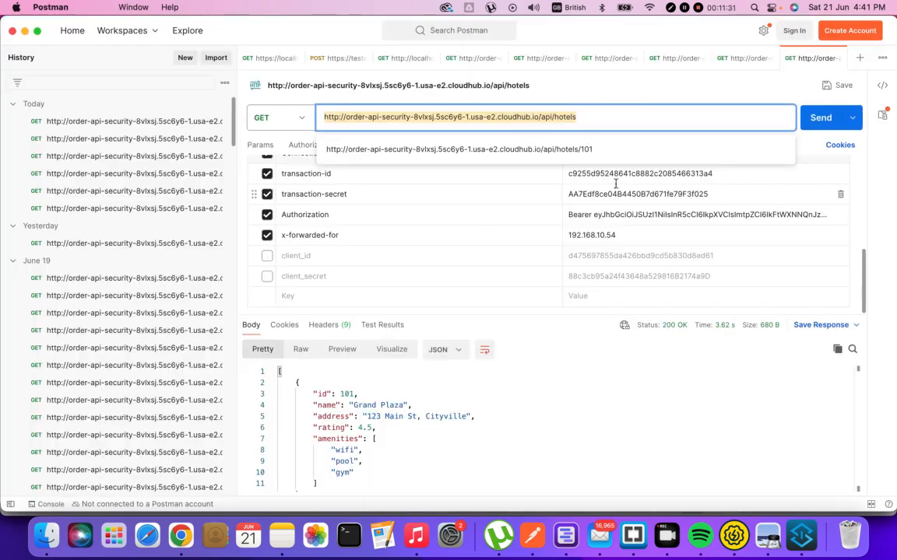
{"action": "key", "text": "super+Tab"}
{"action": "left_click", "coordinate": [674, 28]}
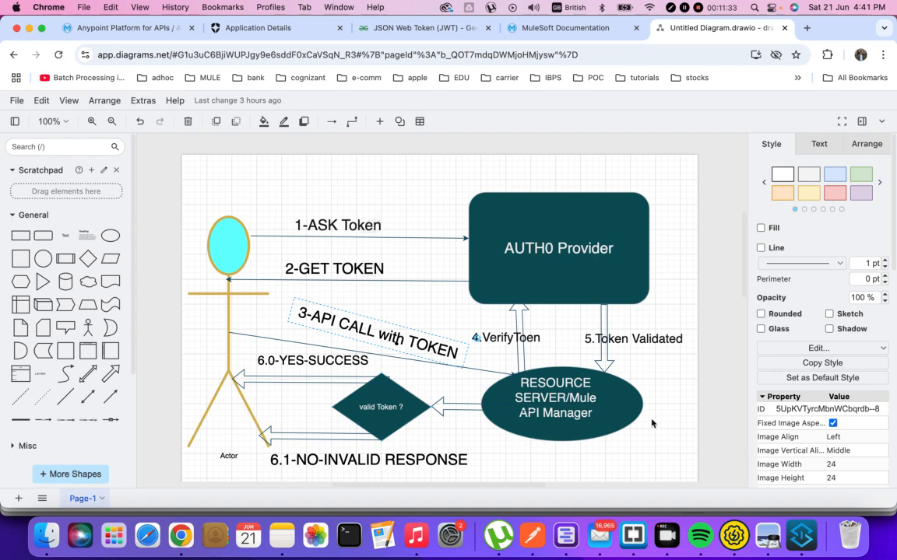
{"action": "key", "text": "super+Tab"}
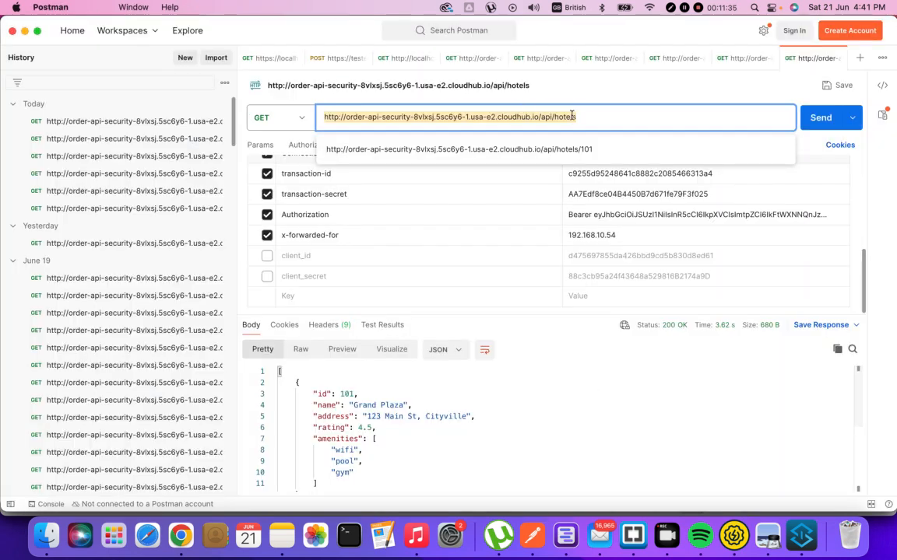
{"action": "left_click", "coordinate": [602, 113]}
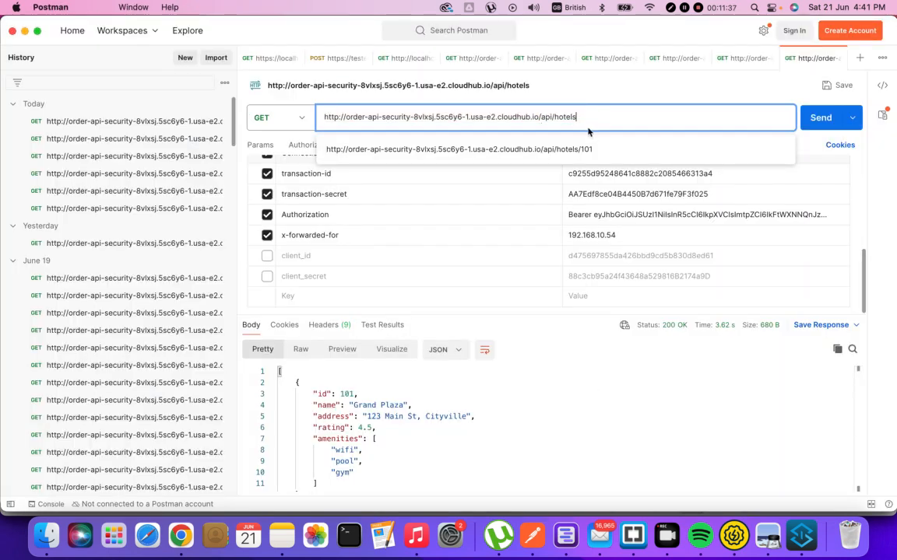
{"action": "left_click", "coordinate": [640, 433]}
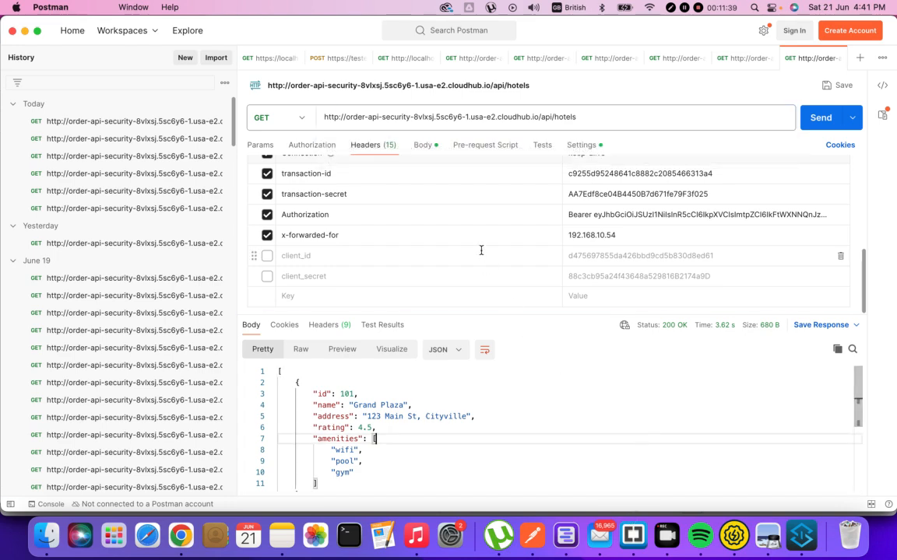
Switch to Anypoint Studio and view the order-api-security main flow with its listener and APIkit Router.
{"action": "left_click", "coordinate": [802, 536]}
{"action": "left_click", "coordinate": [240, 214]}
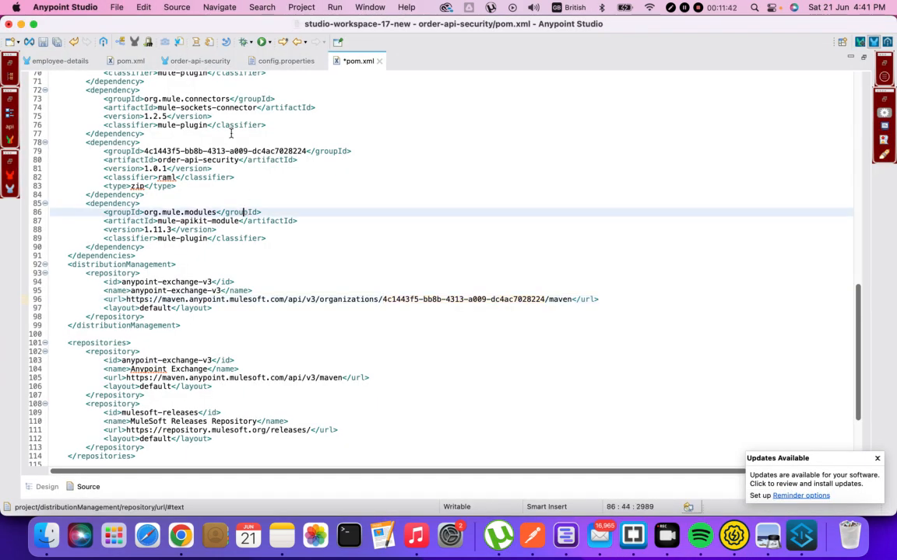
{"action": "left_click", "coordinate": [181, 62]}
{"action": "scroll", "coordinate": [148, 292], "scroll_direction": "down", "scroll_amount": 3}
{"action": "scroll", "coordinate": [150, 288], "scroll_direction": "up", "scroll_amount": 3}
{"action": "double_click", "coordinate": [170, 65]}
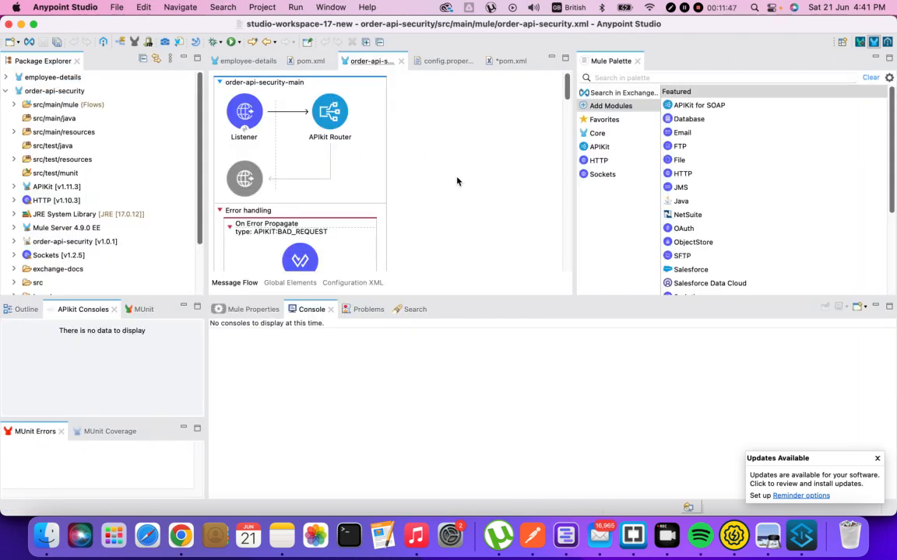
Switch to Chrome, open Design Center in Anypoint Platform, and return to Postman.
{"action": "left_click", "coordinate": [181, 536]}
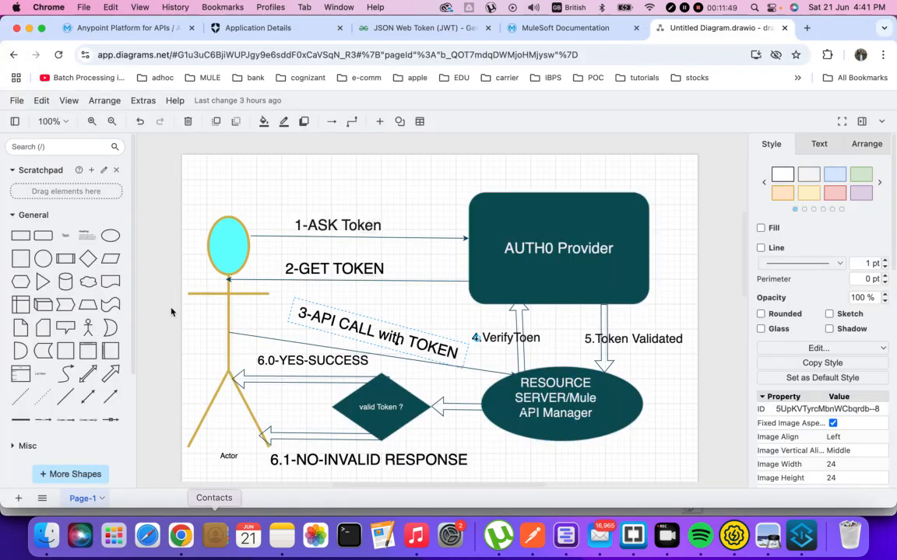
{"action": "left_click", "coordinate": [117, 27]}
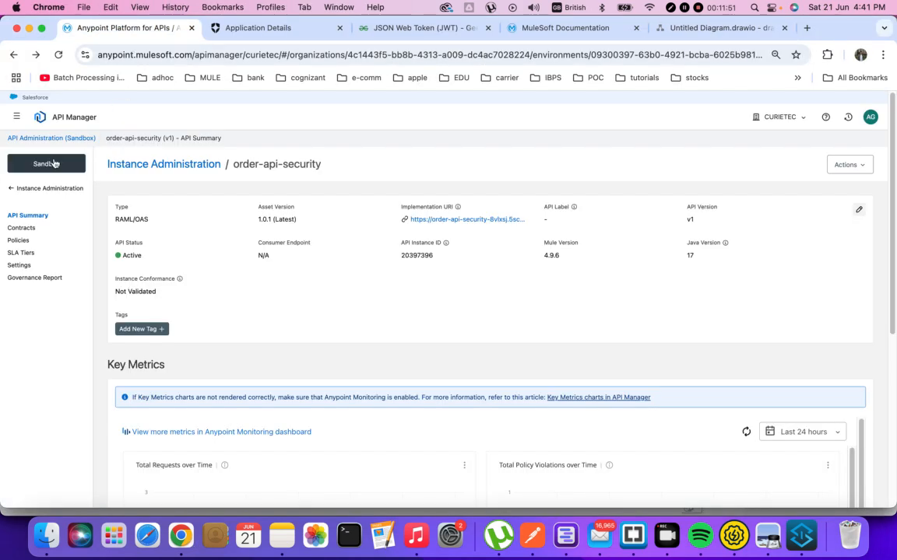
{"action": "left_click", "coordinate": [16, 116]}
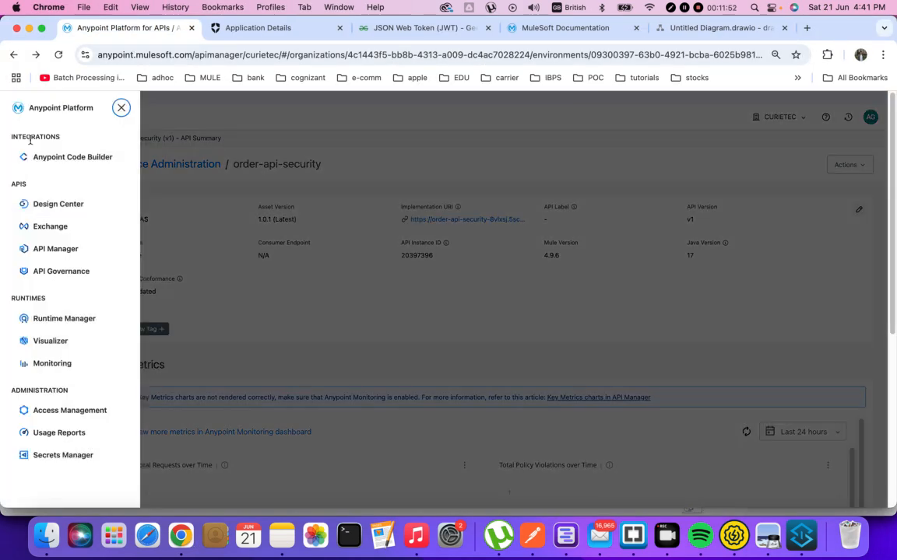
{"action": "left_click", "coordinate": [67, 203]}
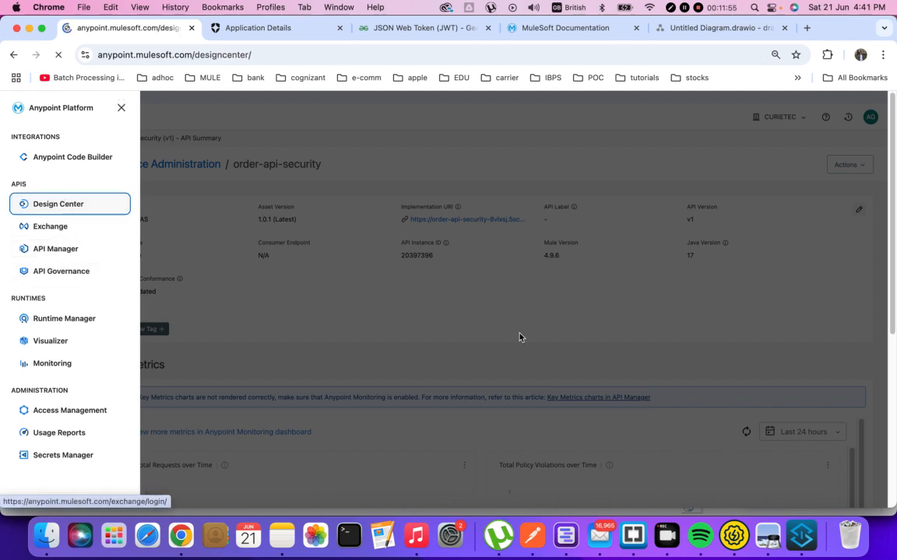
{"action": "key", "text": "super+Tab"}
{"action": "key", "text": "super+Tab"}
{"action": "key", "text": "super+Tab"}
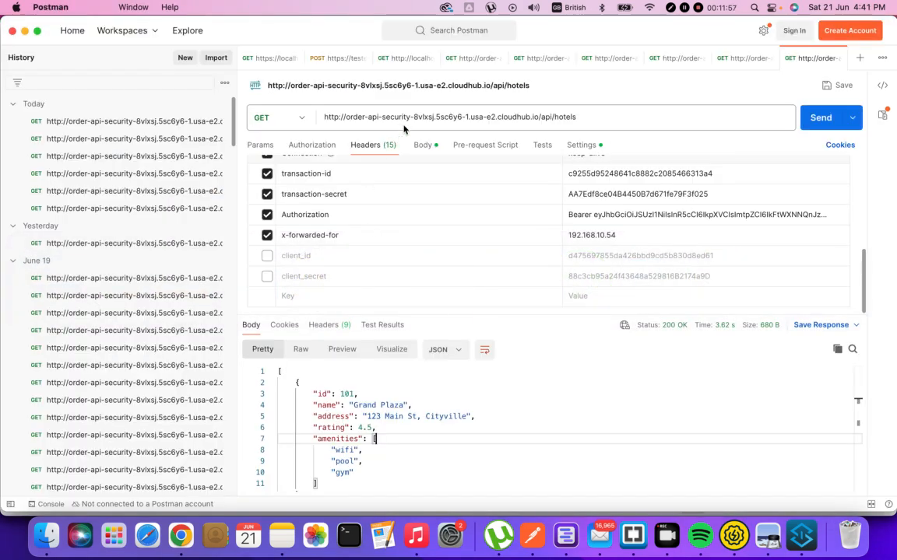
Review the GET /api/hotels request headers and highlight the Bearer prefix in the Authorization value.
{"action": "scroll", "coordinate": [478, 232], "scroll_direction": "up", "scroll_amount": 5}
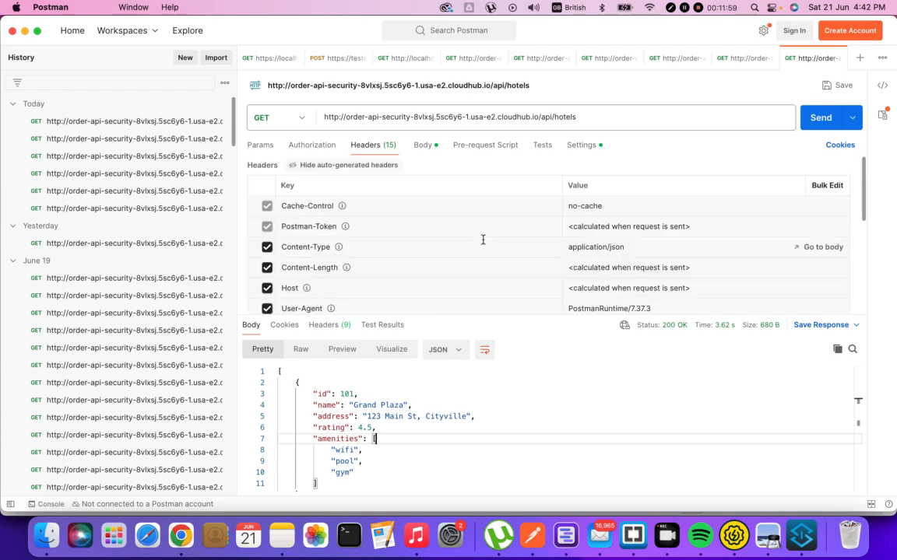
{"action": "scroll", "coordinate": [379, 249], "scroll_direction": "down", "scroll_amount": 3}
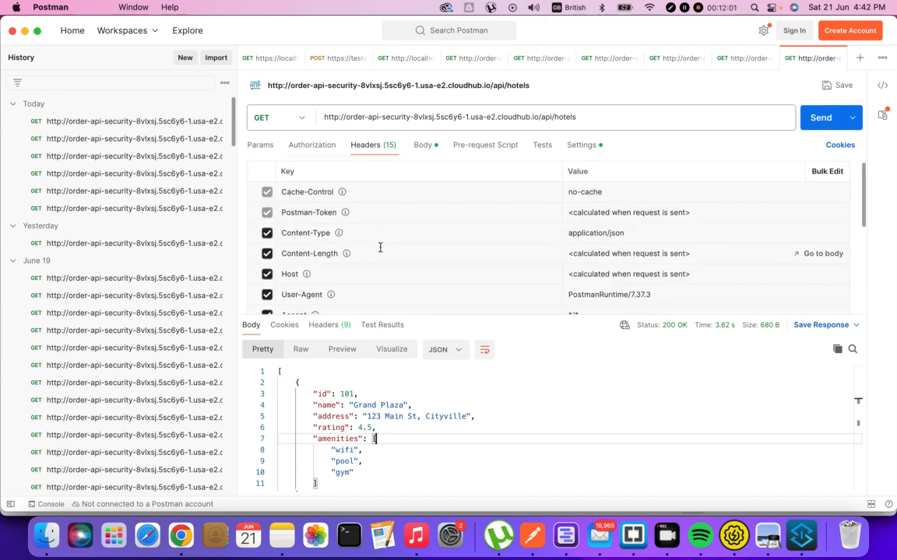
{"action": "scroll", "coordinate": [381, 250], "scroll_direction": "down", "scroll_amount": 5}
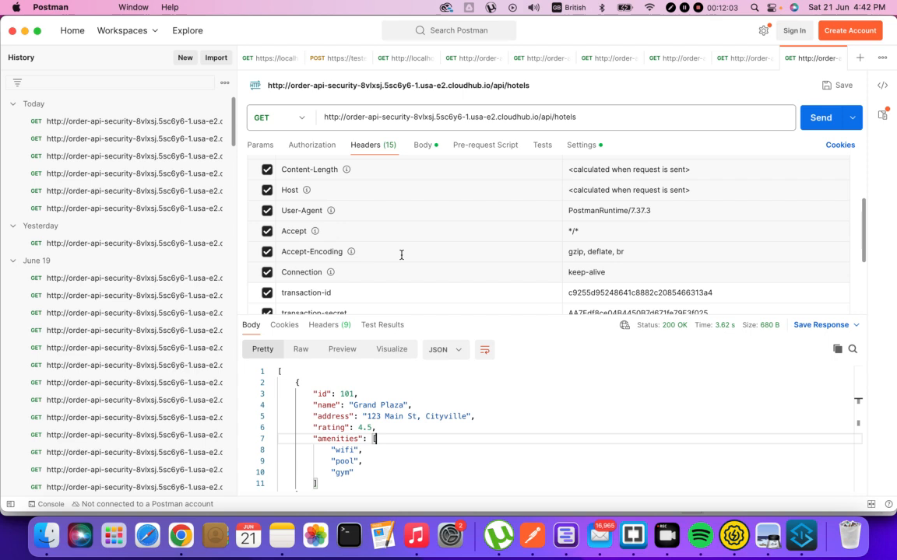
{"action": "scroll", "coordinate": [404, 253], "scroll_direction": "down", "scroll_amount": 1}
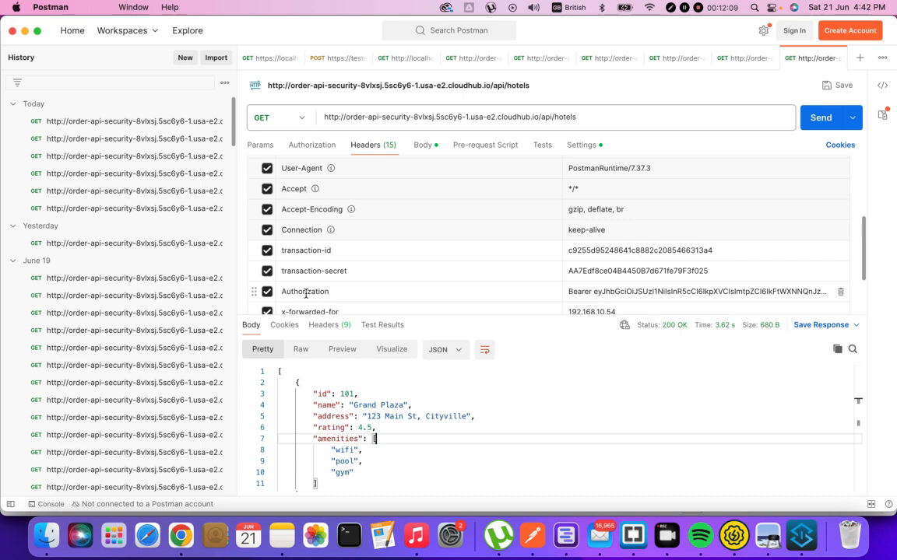
{"action": "double_click", "coordinate": [585, 292]}
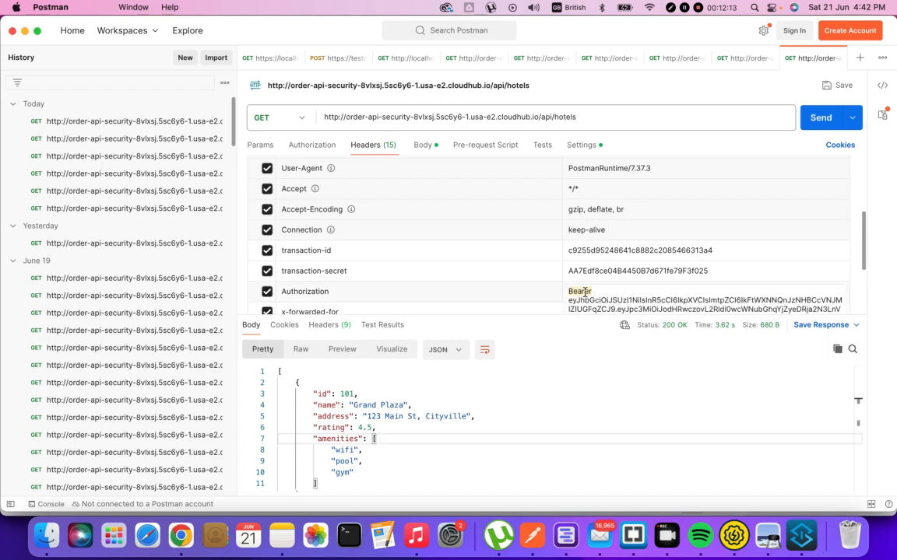
Check the SoapUI token response, copy the access_token value without quotes in Brackets, and return to Postman.
{"action": "left_click", "coordinate": [632, 535]}
{"action": "left_click", "coordinate": [309, 403]}
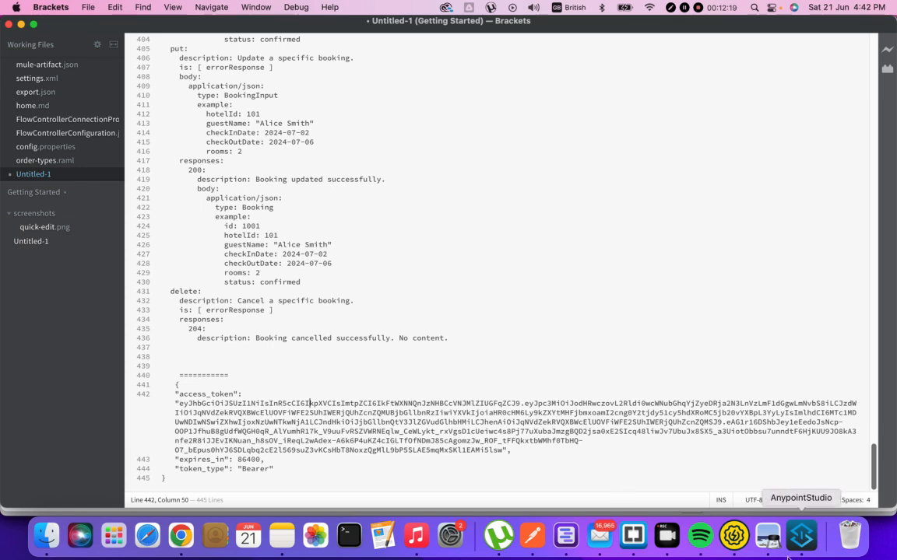
{"action": "left_click", "coordinate": [734, 537]}
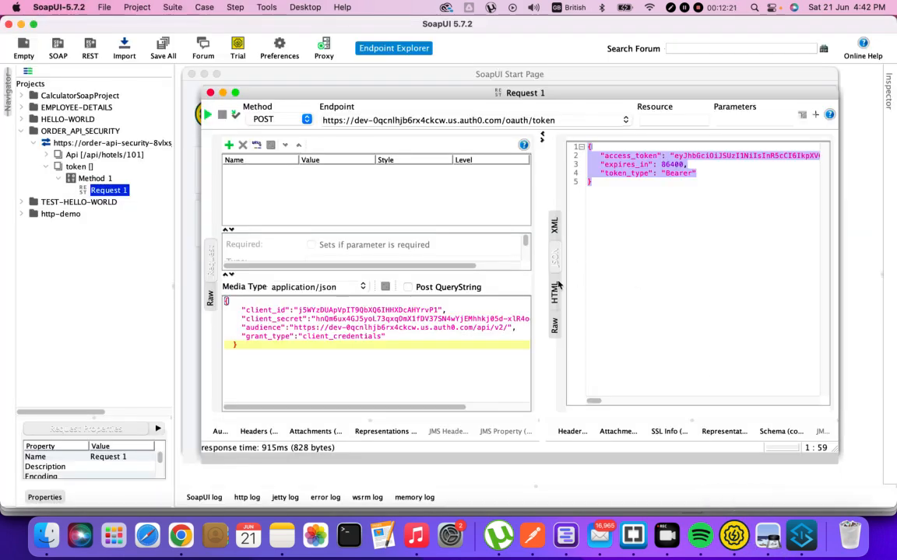
{"action": "key", "text": "super+Tab"}
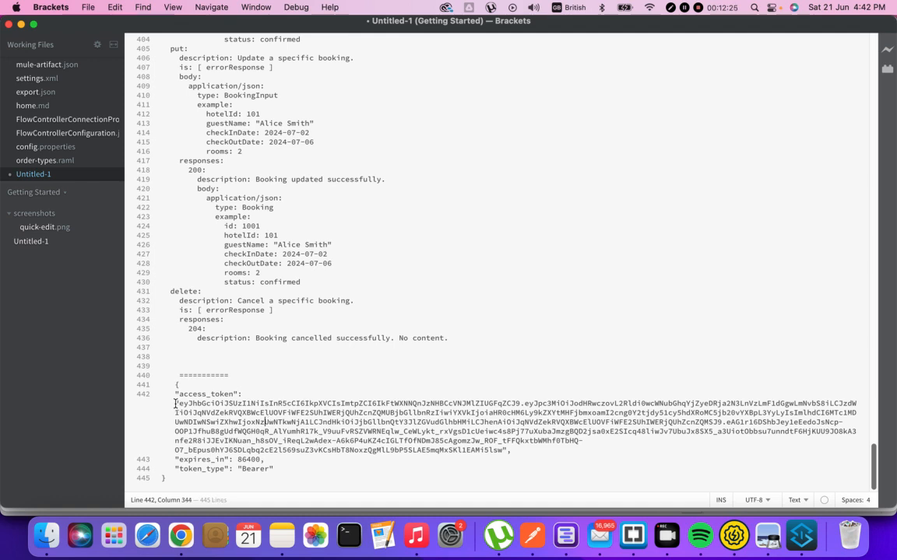
{"action": "left_click_drag", "start_coordinate": [180, 404], "coordinate": [503, 451]}
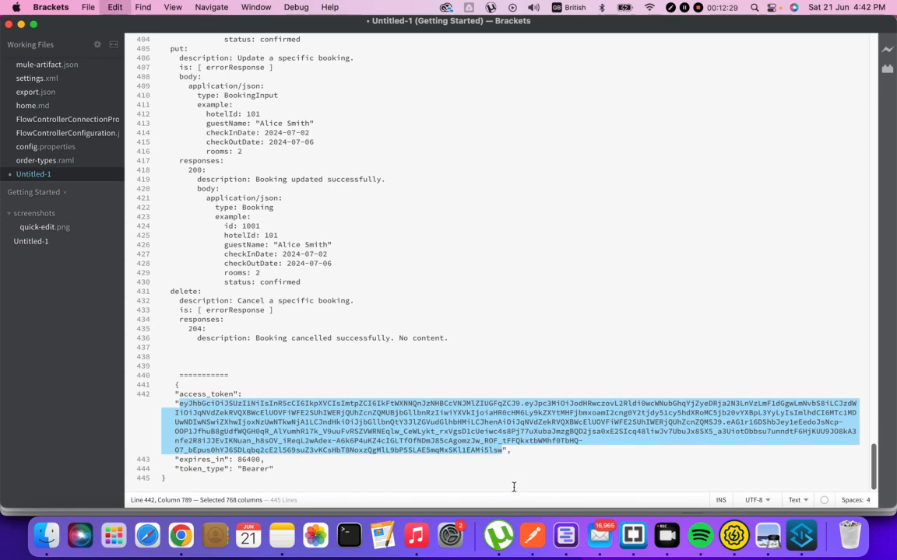
{"action": "key", "text": "super+Tab"}
{"action": "key", "text": "super+Tab"}
{"action": "key", "text": "super+Tab"}
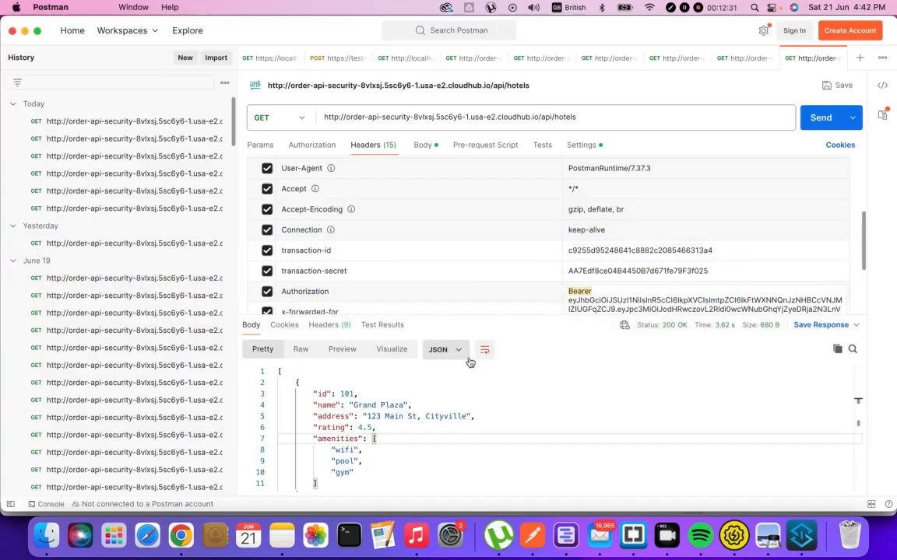
Replace the Authorization header value with "Bearer" followed by the copied access token.
{"action": "left_click", "coordinate": [604, 299]}
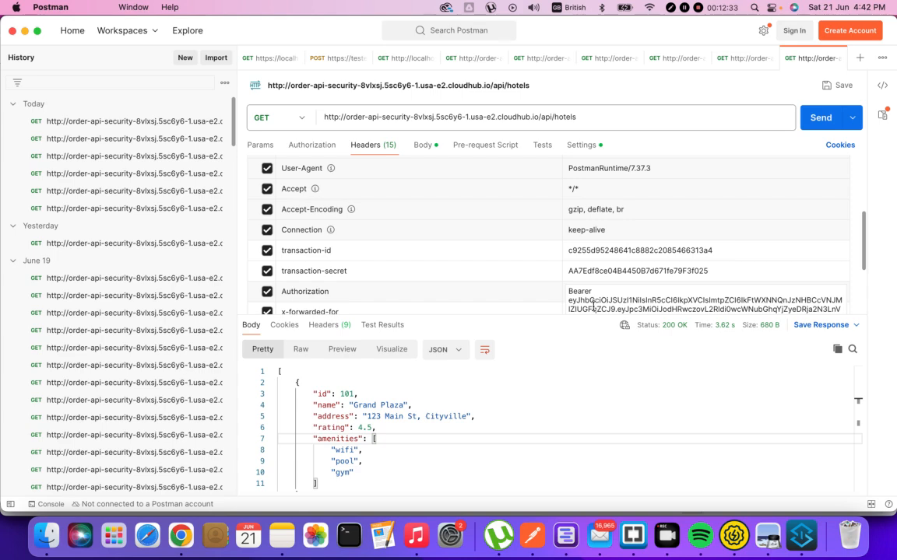
{"action": "key", "text": "super+Tab"}
{"action": "key", "text": "super+Tab"}
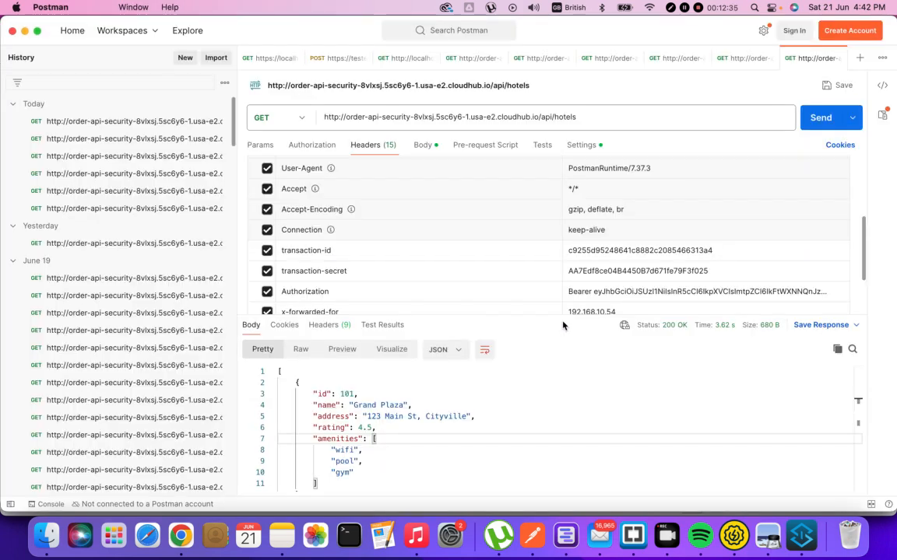
{"action": "double_click", "coordinate": [619, 291]}
{"action": "triple_click", "coordinate": [619, 291]}
{"action": "type", "text": "Bearer"}
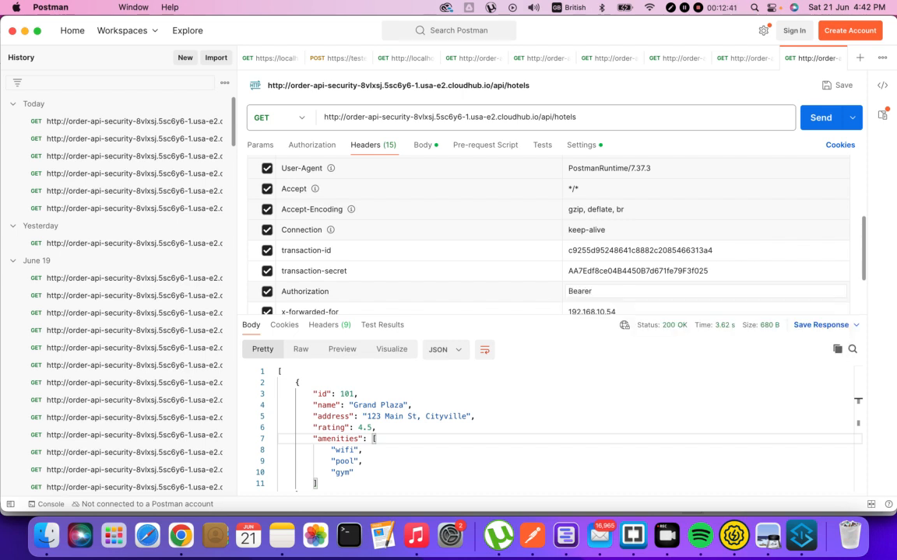
{"action": "key", "text": "super+v"}
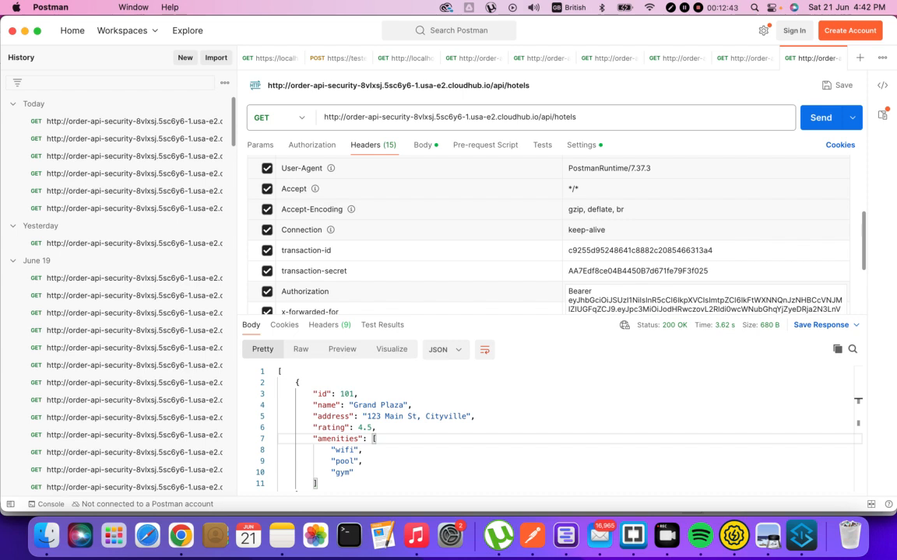
{"action": "key", "text": "Tab"}
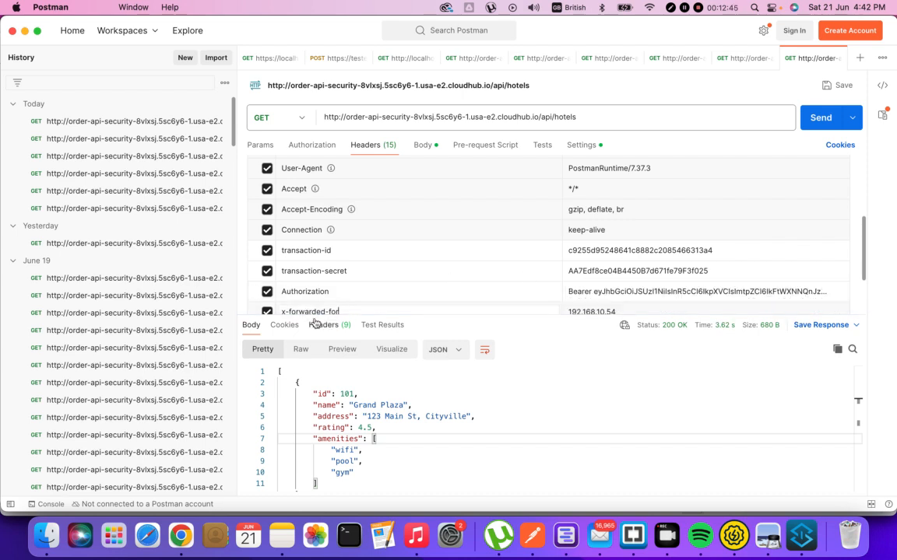
Check the x-forwarded-for header and send the GET /api/hotels request.
{"action": "scroll", "coordinate": [639, 275], "scroll_direction": "down", "scroll_amount": 2}
{"action": "scroll", "coordinate": [639, 275], "scroll_direction": "down", "scroll_amount": 1}
{"action": "triple_click", "coordinate": [334, 249]}
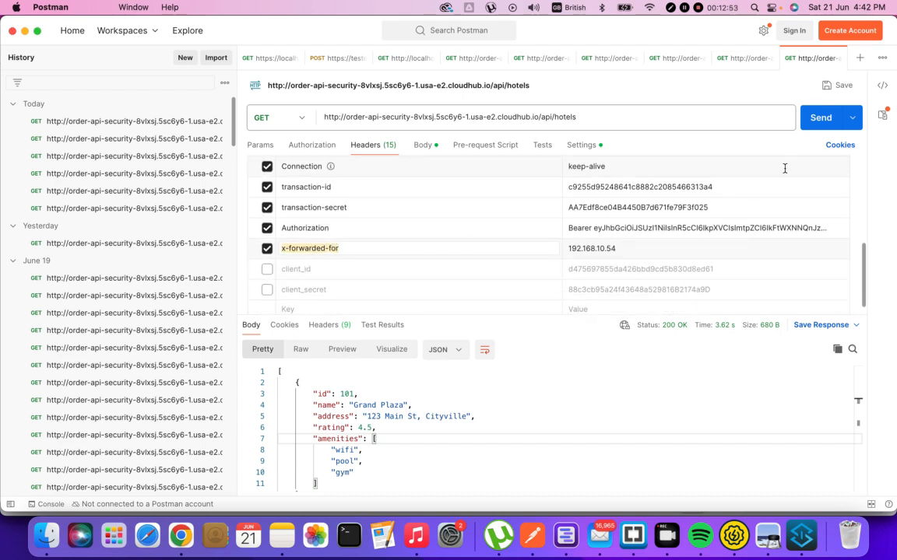
{"action": "left_click", "coordinate": [819, 117]}
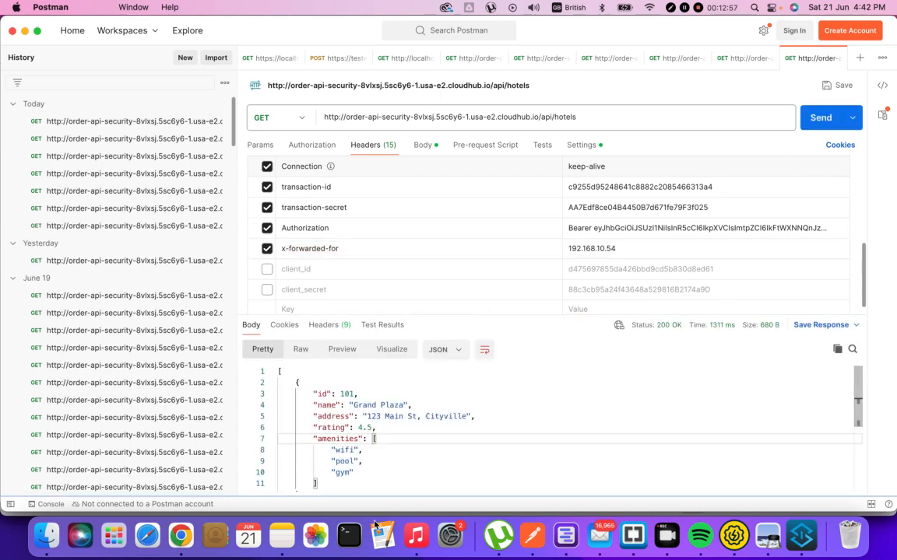
Review the access token in Brackets against the token flow diagram in Chrome's Untitled Diagram.drawio tab.
{"action": "key", "text": "super+Tab"}
{"action": "key", "text": "super+Tab"}
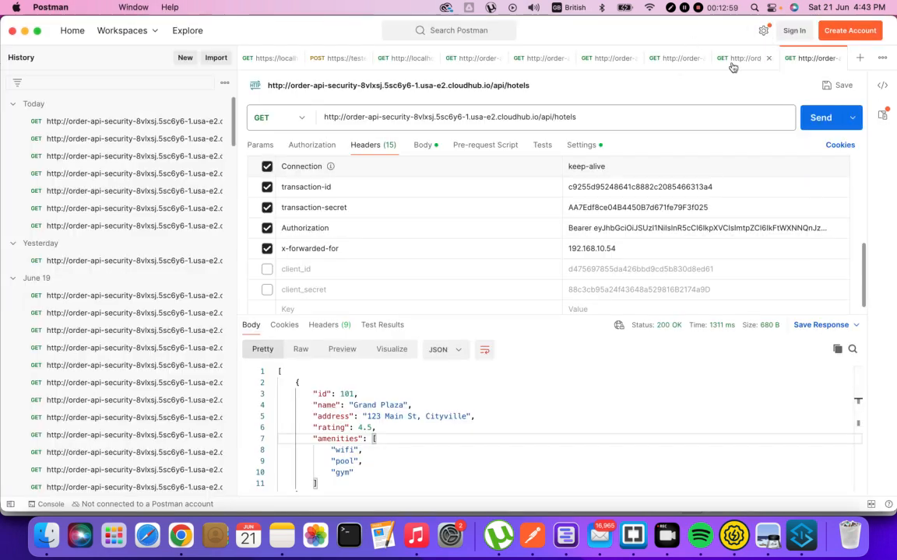
{"action": "key", "text": "super+Tab"}
{"action": "key", "text": "Tab"}
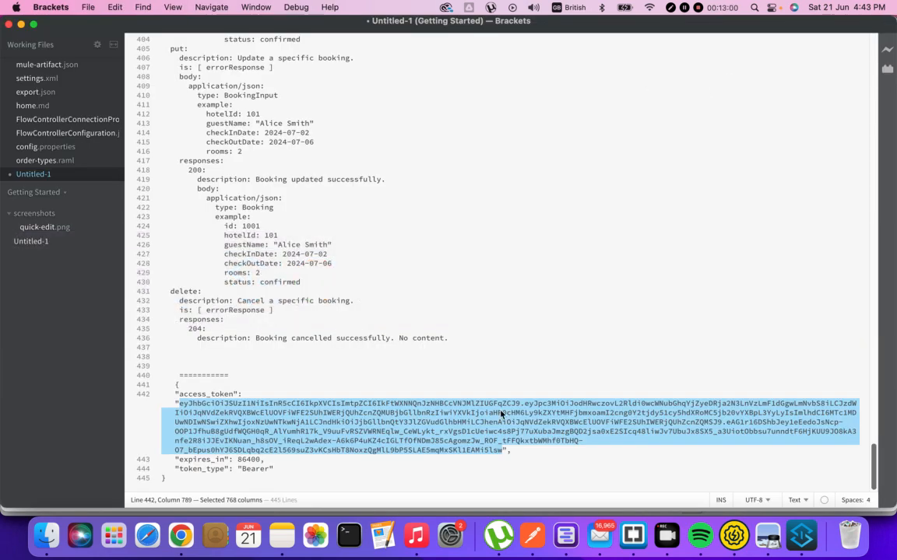
{"action": "left_click", "coordinate": [181, 535]}
{"action": "left_click", "coordinate": [679, 28]}
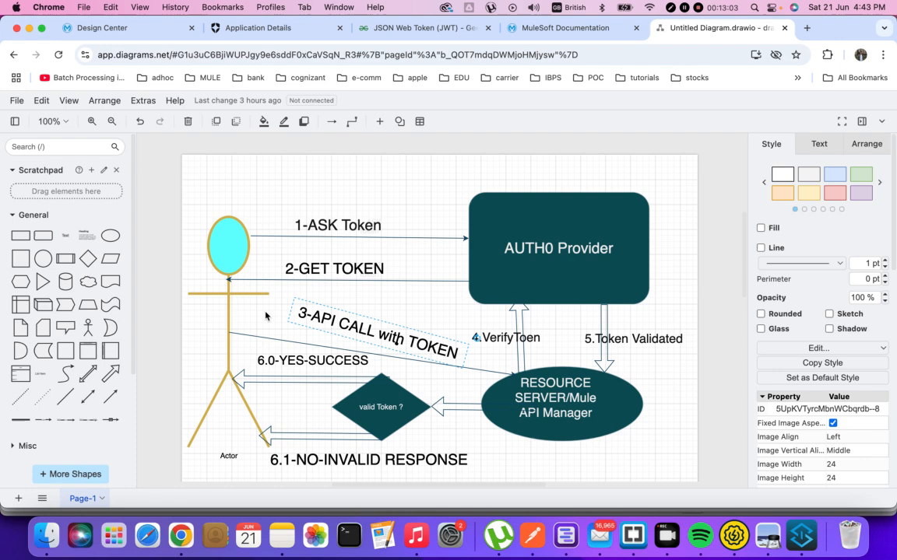
{"action": "key", "text": "super+Tab"}
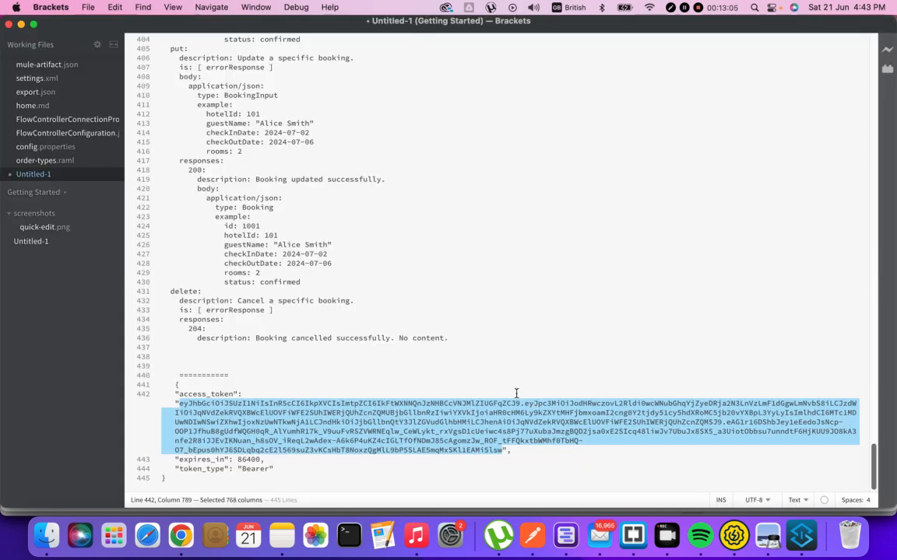
{"action": "key", "text": "super+Tab"}
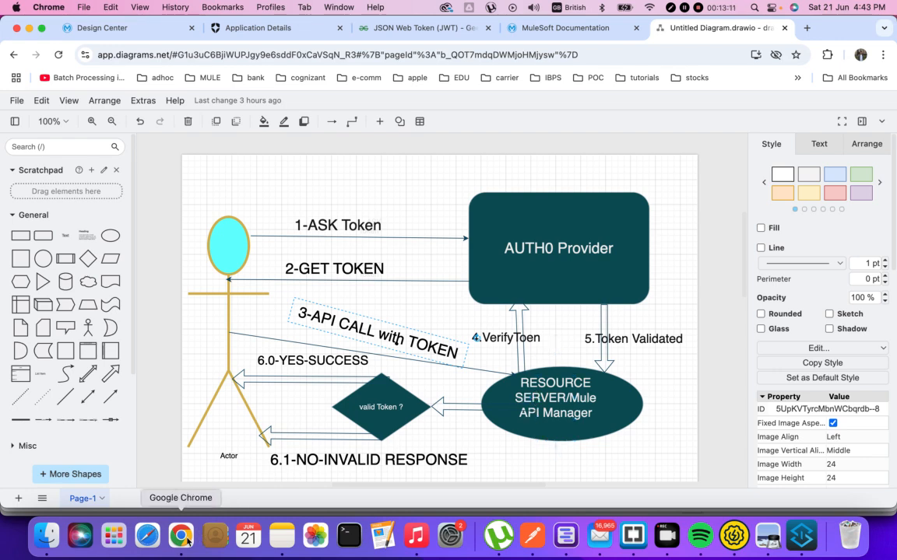
Open the Auth0 application My App, check its authorized APIs, and show the OAuth endpoints in its advanced settings.
{"action": "left_click", "coordinate": [241, 28]}
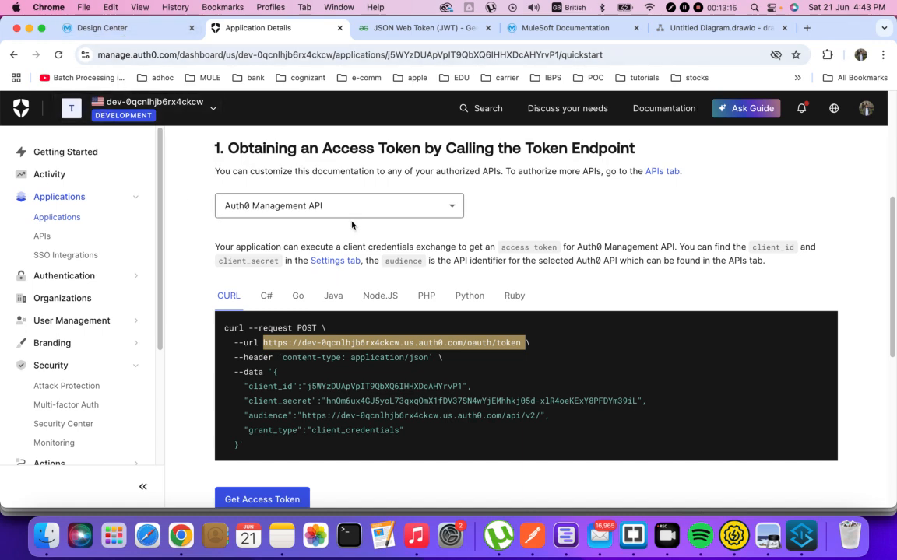
{"action": "scroll", "coordinate": [405, 260], "scroll_direction": "up", "scroll_amount": 5}
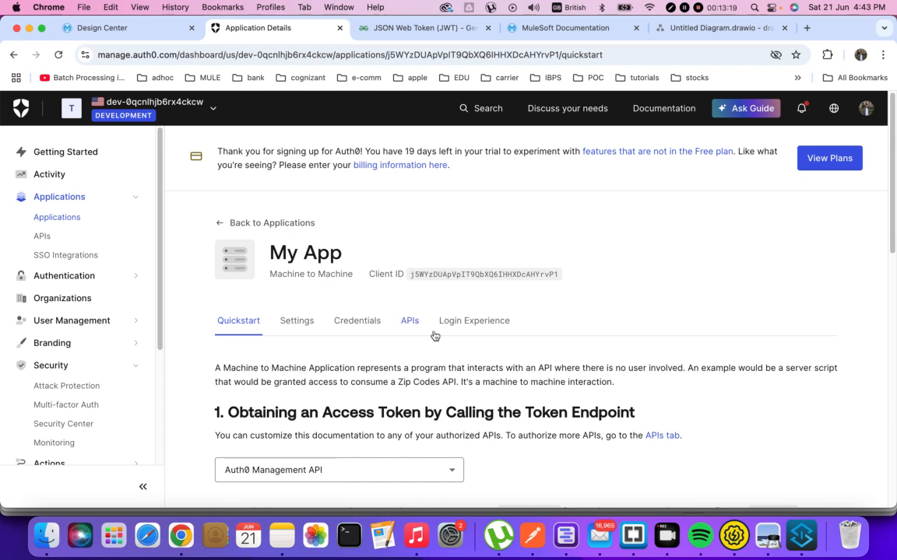
{"action": "left_click", "coordinate": [410, 320]}
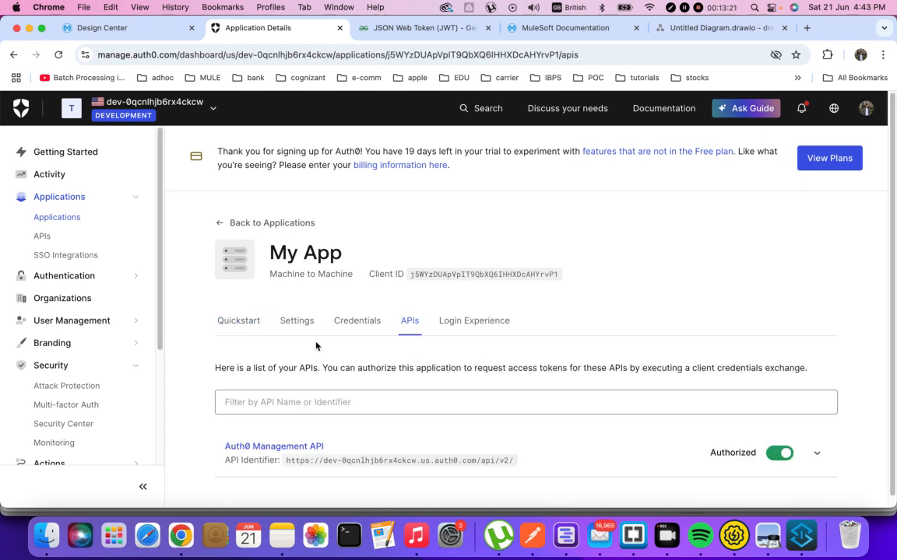
{"action": "left_click", "coordinate": [295, 323]}
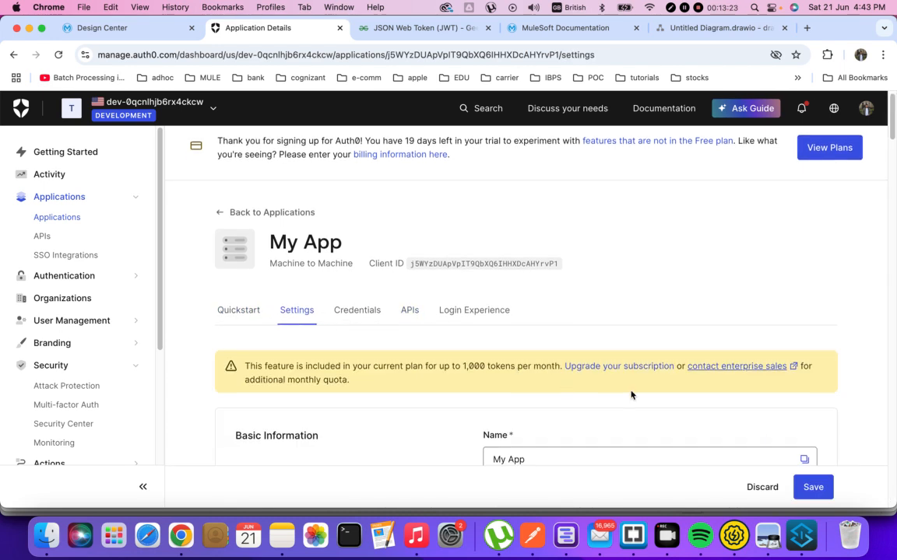
{"action": "scroll", "coordinate": [591, 373], "scroll_direction": "down", "scroll_amount": 10}
{"action": "scroll", "coordinate": [676, 398], "scroll_direction": "down", "scroll_amount": 20}
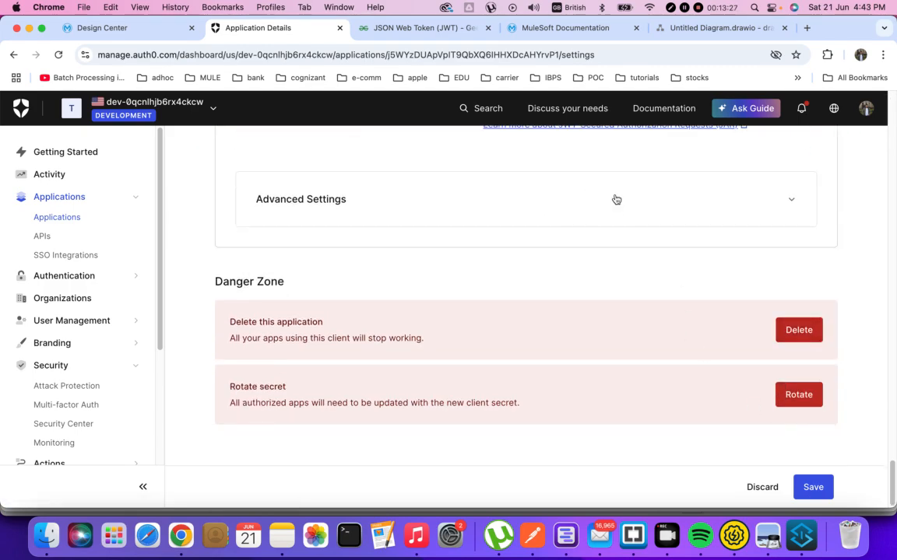
{"action": "left_click", "coordinate": [586, 192]}
{"action": "left_click", "coordinate": [715, 244]}
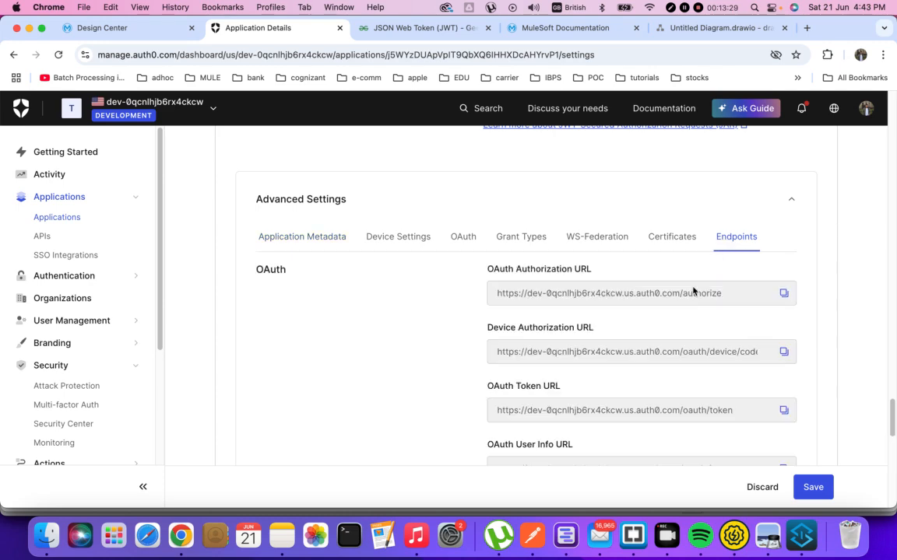
Review the application's OAuth endpoints down to the JSON Web Key Set URL and compare them with the token flow diagram.
{"action": "scroll", "coordinate": [660, 324], "scroll_direction": "down", "scroll_amount": 10}
{"action": "scroll", "coordinate": [653, 334], "scroll_direction": "up", "scroll_amount": 5}
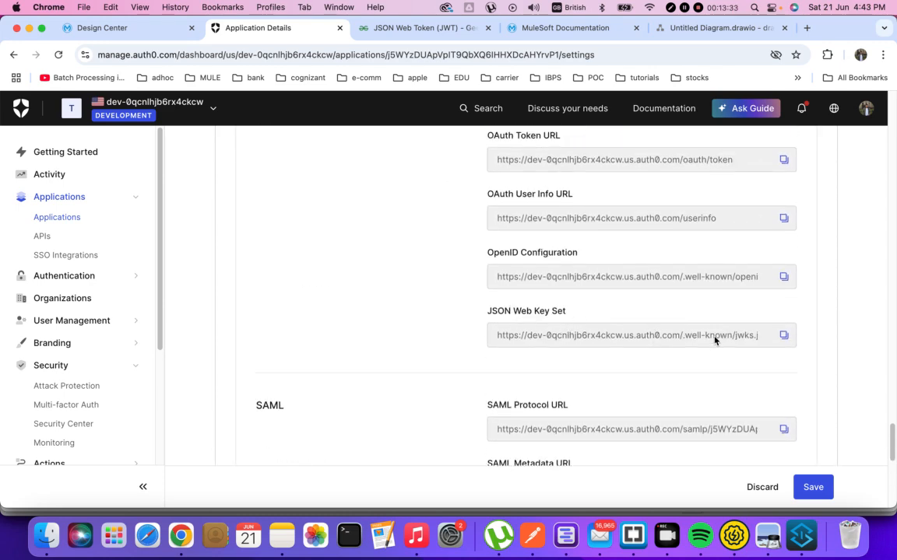
{"action": "left_click", "coordinate": [690, 28]}
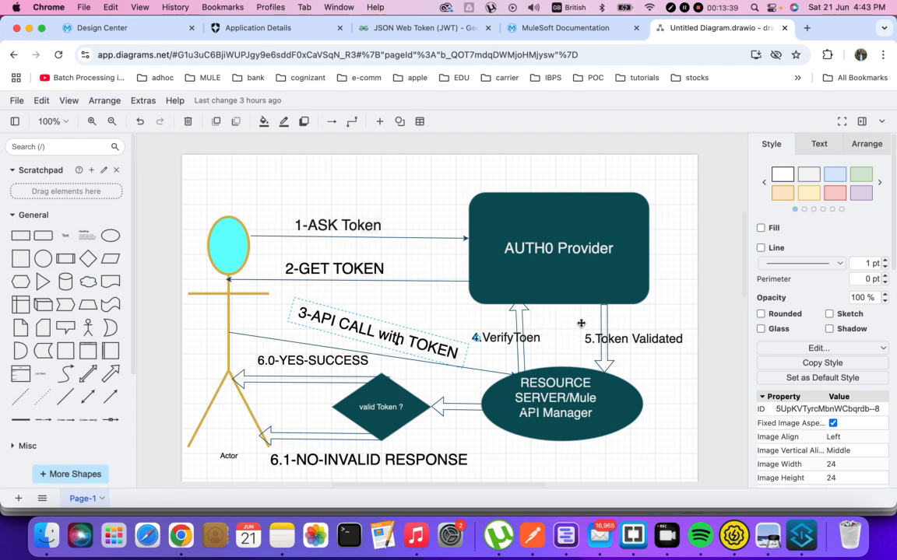
Switch to Postman and read through the hotels response body of the last GET request.
{"action": "left_click", "coordinate": [532, 535]}
{"action": "scroll", "coordinate": [438, 469], "scroll_direction": "down", "scroll_amount": 5}
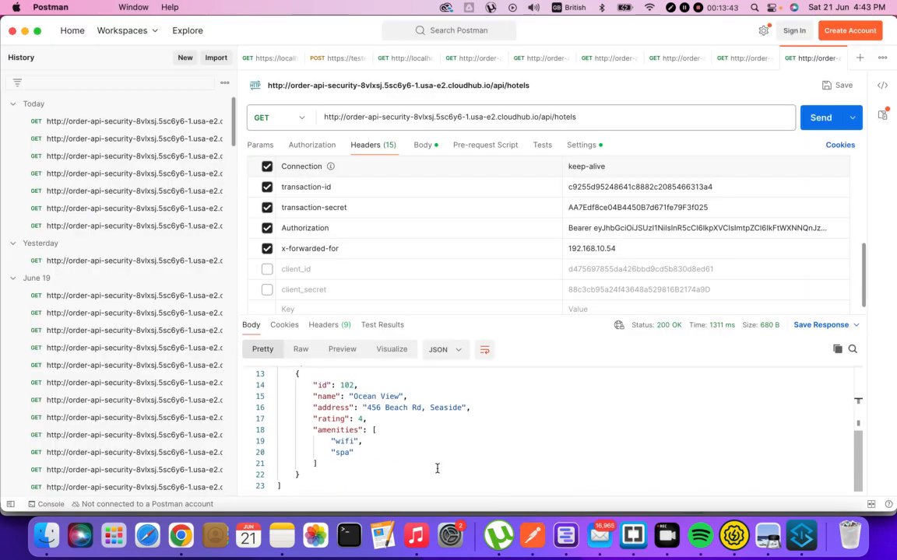
{"action": "scroll", "coordinate": [418, 452], "scroll_direction": "up", "scroll_amount": 5}
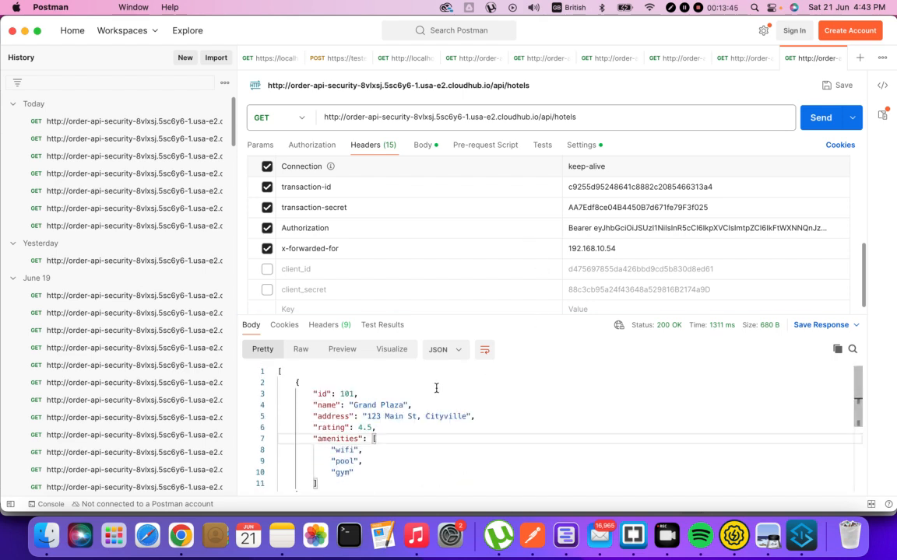
Insert an extra "a" at the start of the Authorization header's bearer token and send the GET request.
{"action": "left_click", "coordinate": [653, 228]}
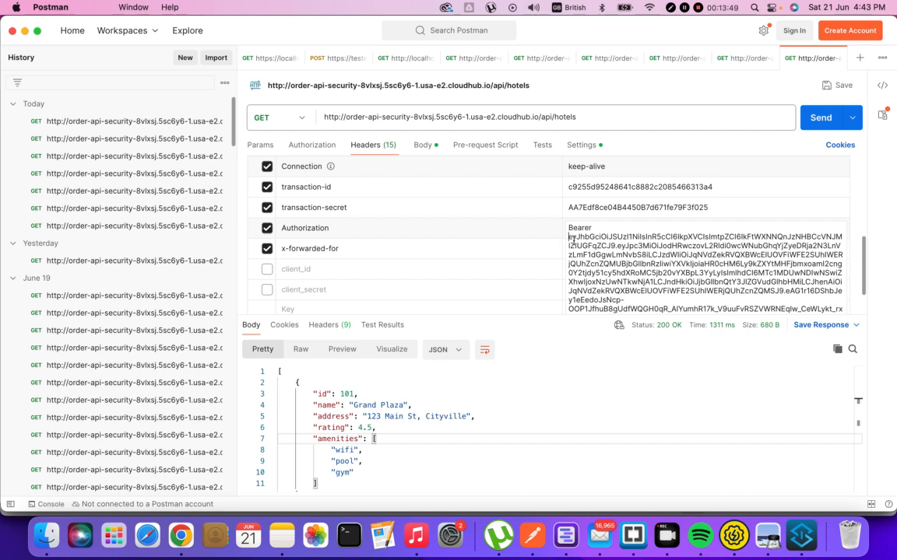
{"action": "type", "text": "arer a"}
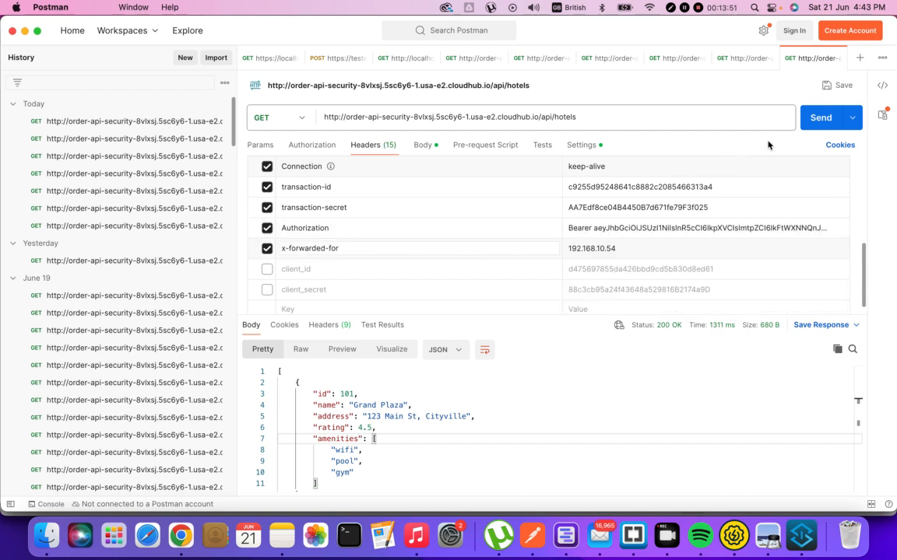
{"action": "left_click", "coordinate": [820, 119]}
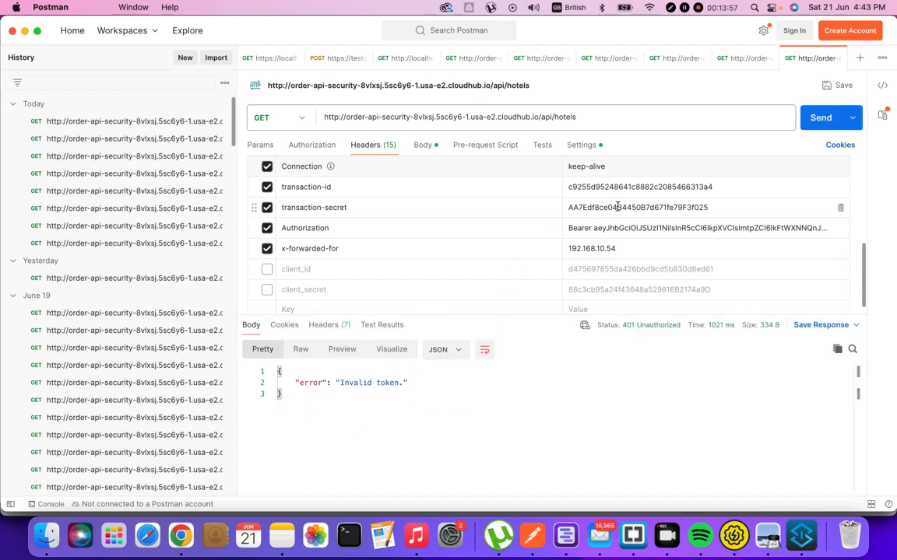
Delete the first two characters of the bearer token in the Authorization header.
{"action": "left_click", "coordinate": [608, 234]}
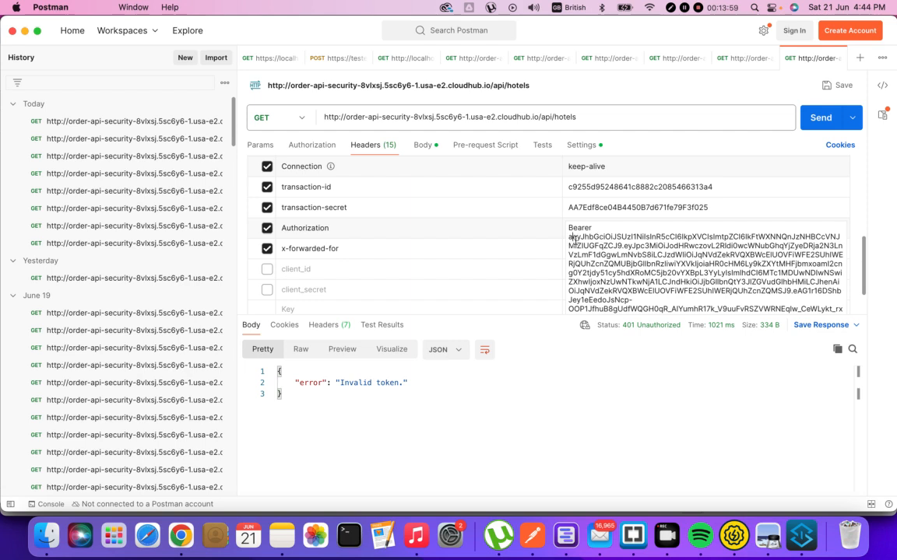
{"action": "key", "text": "Delete"}
{"action": "key", "text": "BackSpace"}
{"action": "left_click", "coordinate": [540, 250]}
{"action": "left_click", "coordinate": [543, 442]}
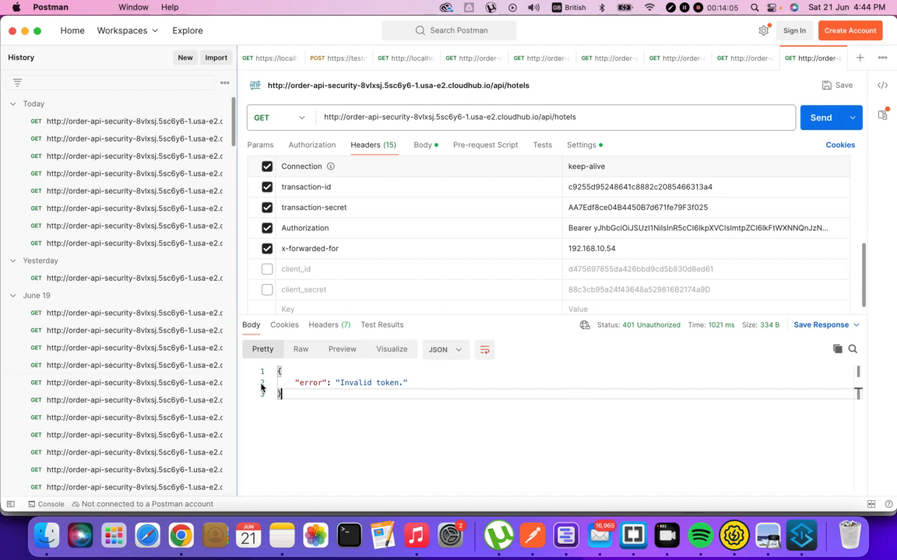
Select the x-forwarded-for header name in the request headers and switch to Chrome.
{"action": "left_click", "coordinate": [304, 248]}
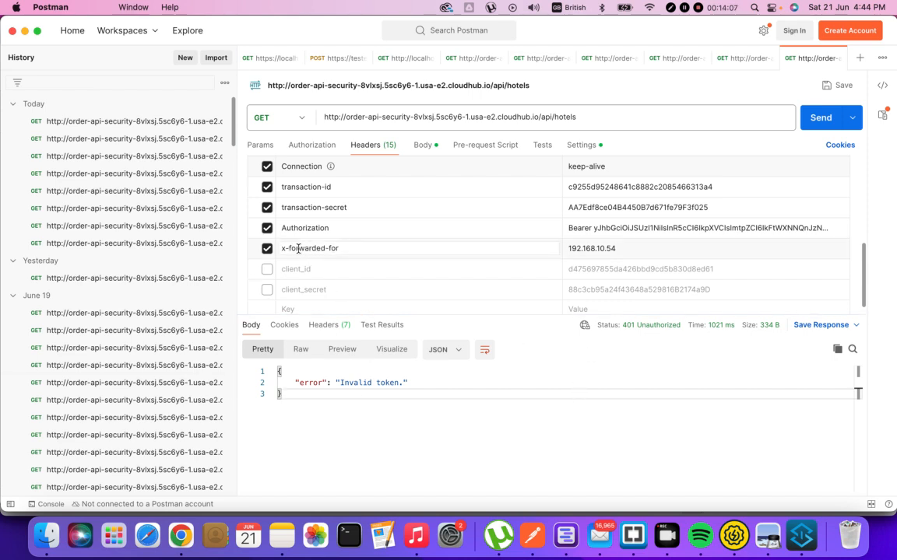
{"action": "triple_click", "coordinate": [354, 245]}
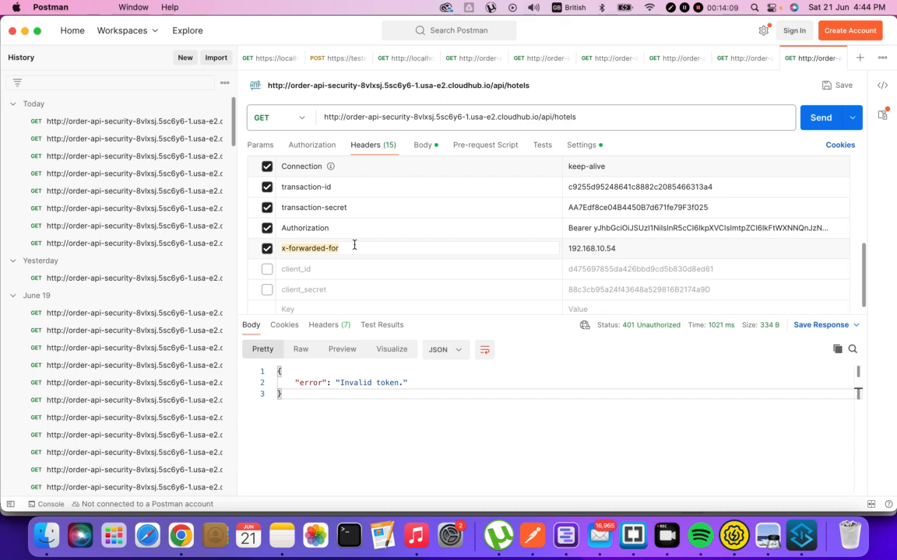
{"action": "key", "text": "super+Tab"}
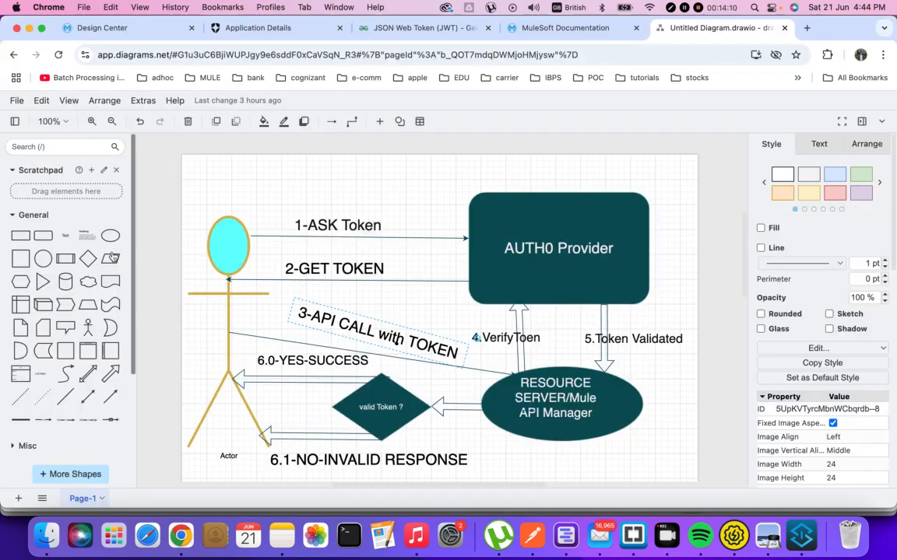
Open the policies of the order-api-security instance in Anypoint API Manager.
{"action": "left_click", "coordinate": [122, 33]}
{"action": "left_click", "coordinate": [144, 215]}
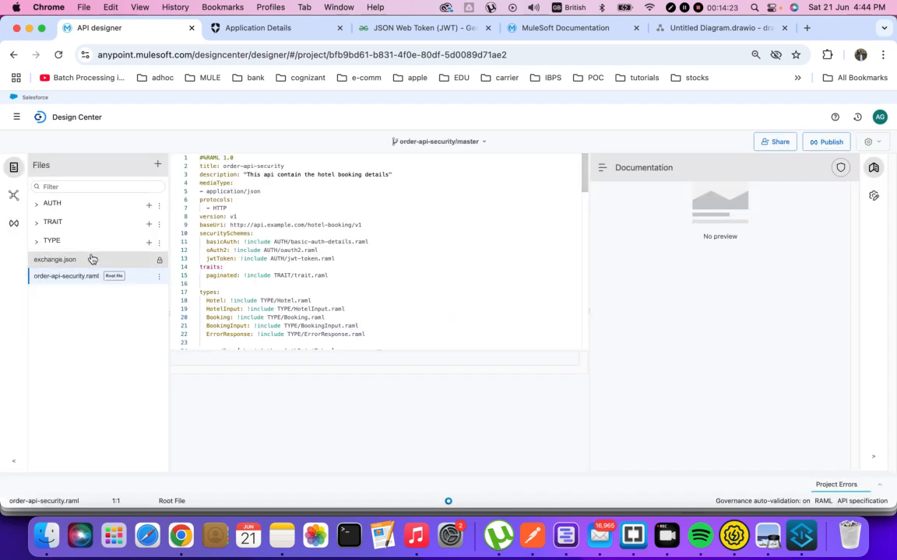
{"action": "left_click", "coordinate": [16, 117]}
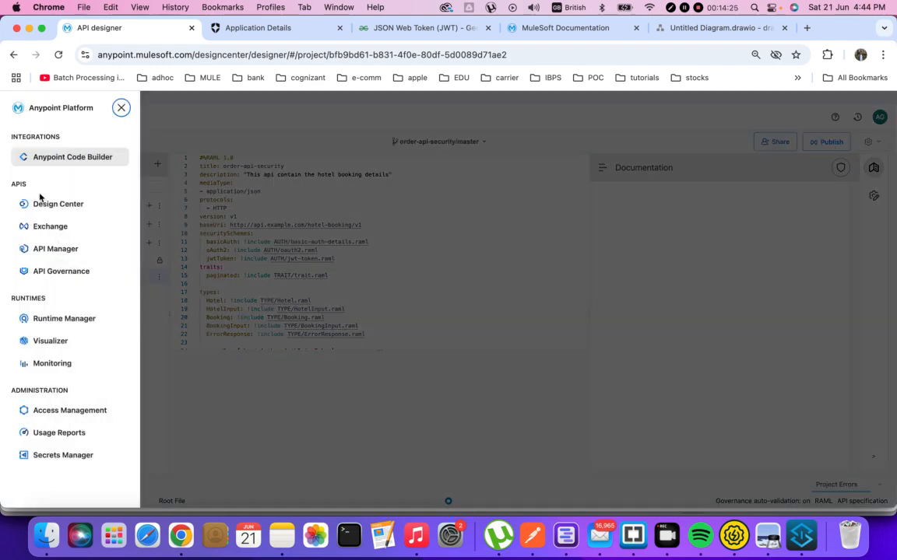
{"action": "left_click", "coordinate": [53, 248]}
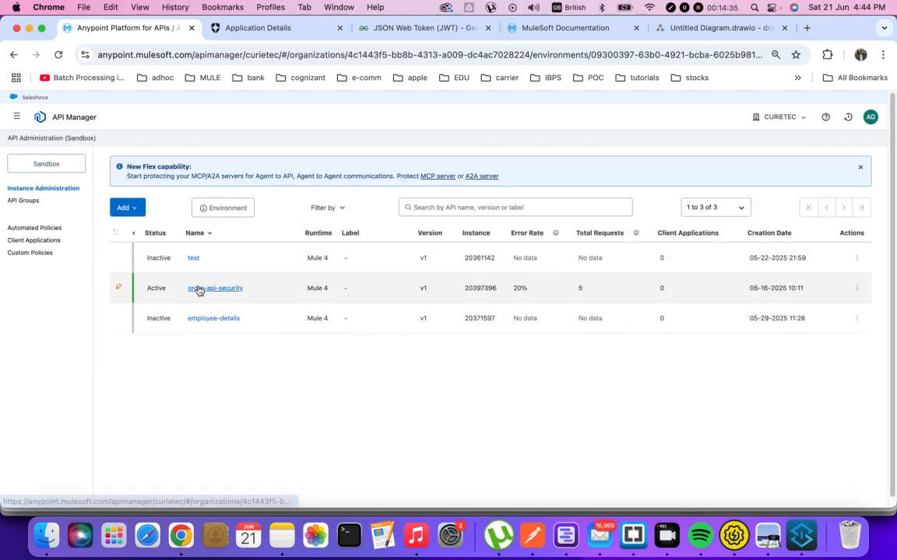
{"action": "left_click", "coordinate": [199, 289]}
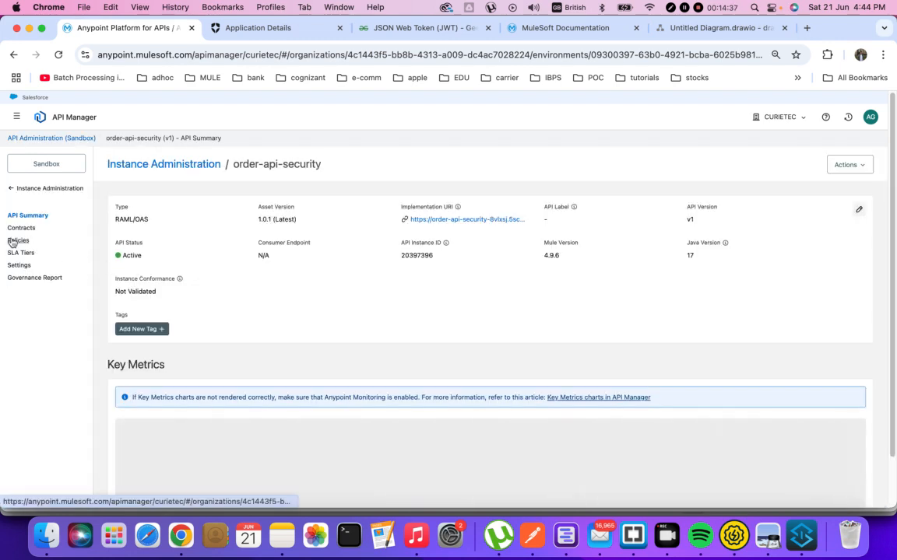
{"action": "left_click", "coordinate": [13, 242]}
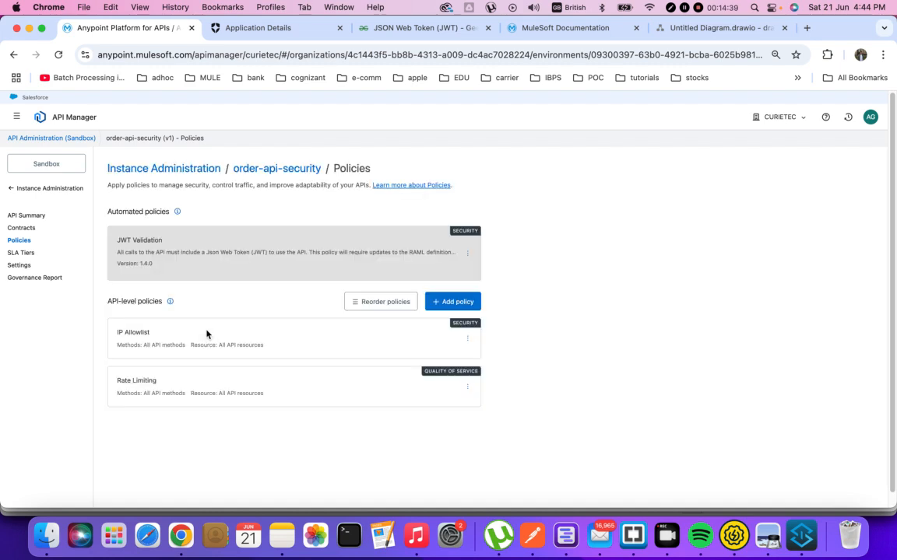
Open the IP Allowlist policy's configuration, find x-forwarded-for in it, and compare it with the request header in Postman.
{"action": "left_click", "coordinate": [469, 339]}
{"action": "left_click", "coordinate": [498, 406]}
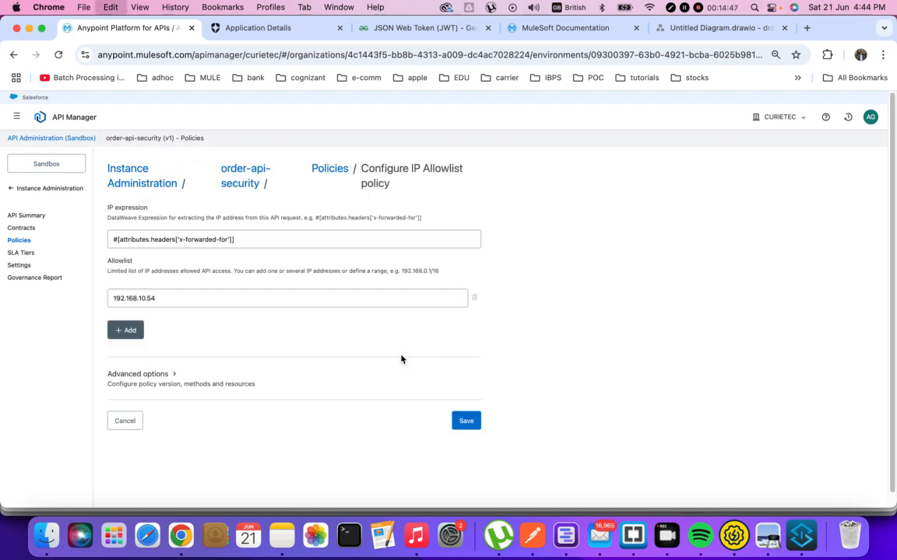
{"action": "key", "text": "super+f"}
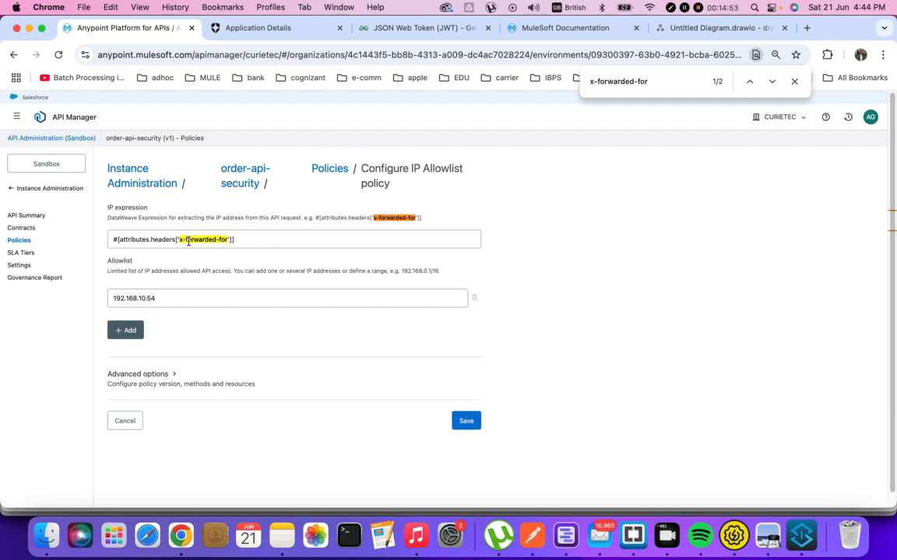
{"action": "left_click", "coordinate": [533, 535]}
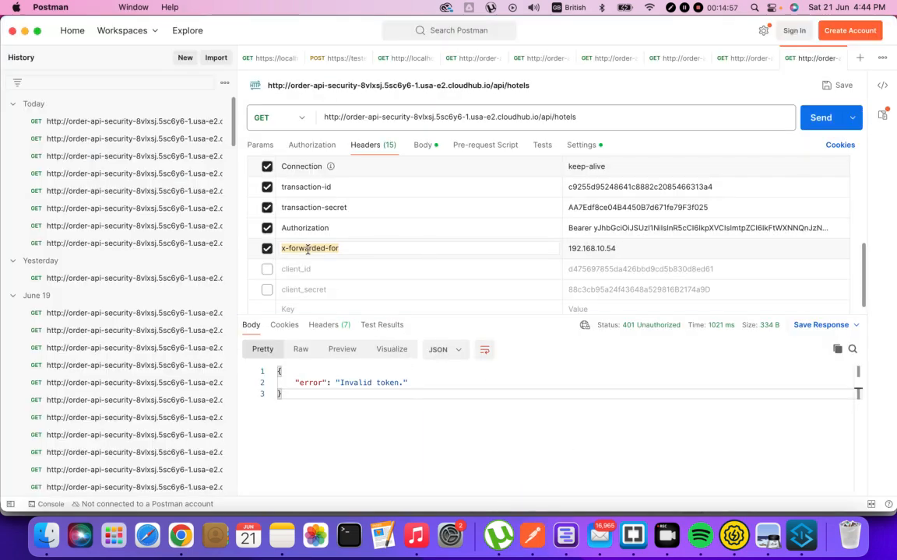
{"action": "key", "text": "super+Tab"}
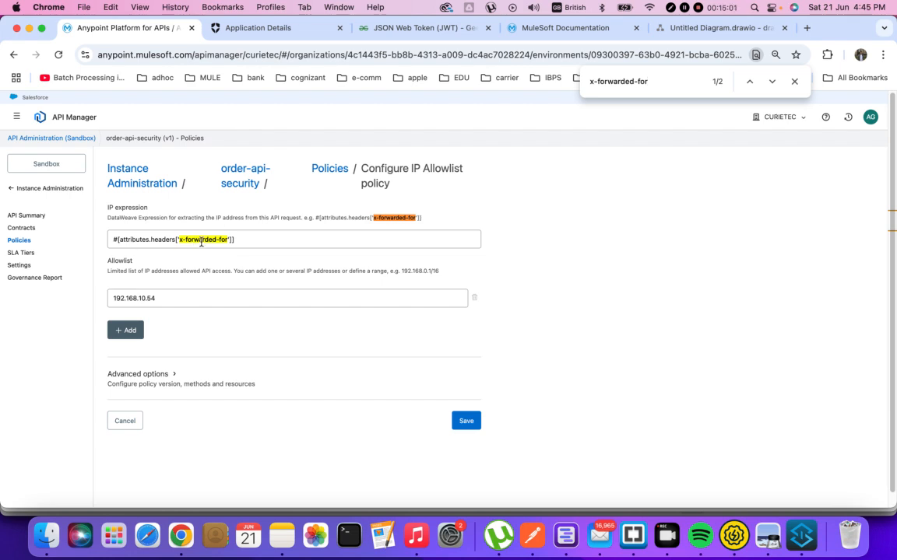
Copy the allowlisted address 192.168.10.54 and try pasting it into the x-forwarded-for header row in Postman.
{"action": "double_click", "coordinate": [159, 301]}
{"action": "key", "text": "super+c"}
{"action": "key", "text": "super+Tab"}
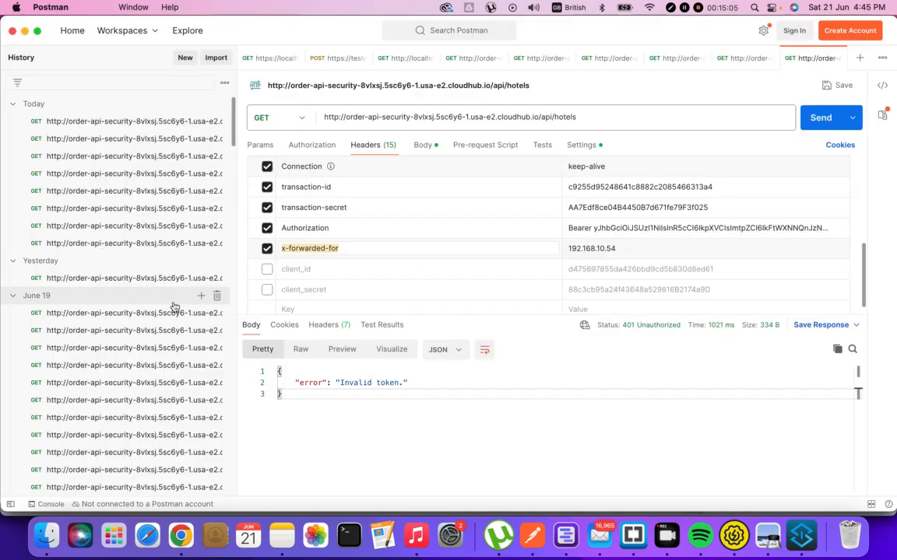
{"action": "key", "text": "super+v"}
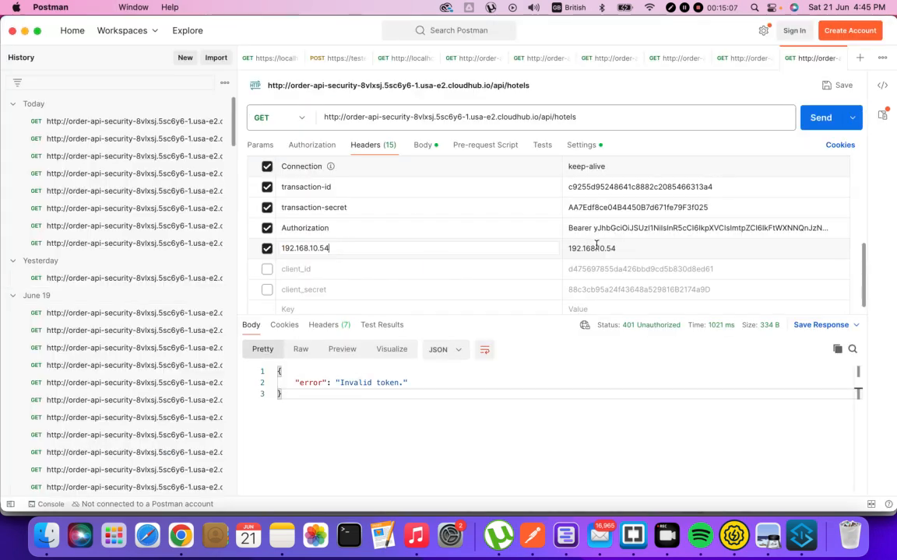
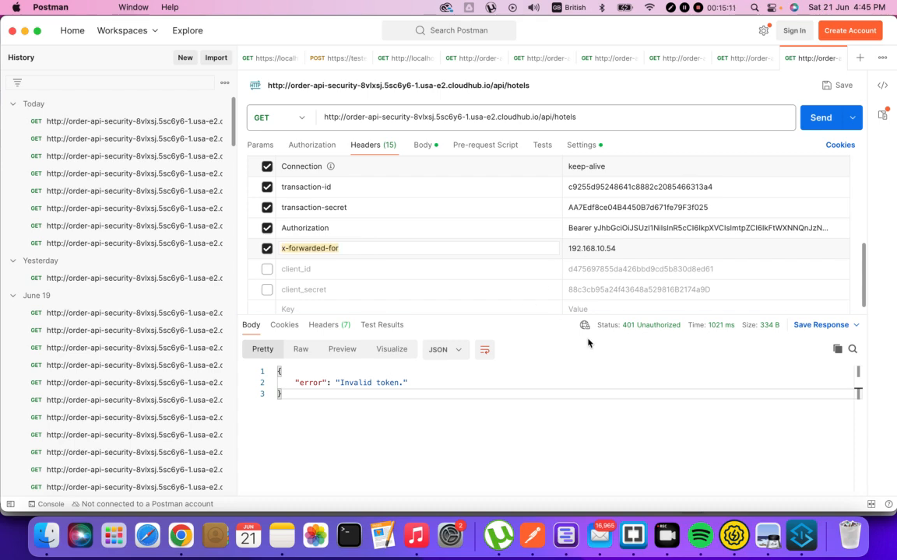
Open the Rate Limiting policy's configuration in Chrome and check its number of requests, time period and time unit options.
{"action": "key", "text": "super+Tab"}
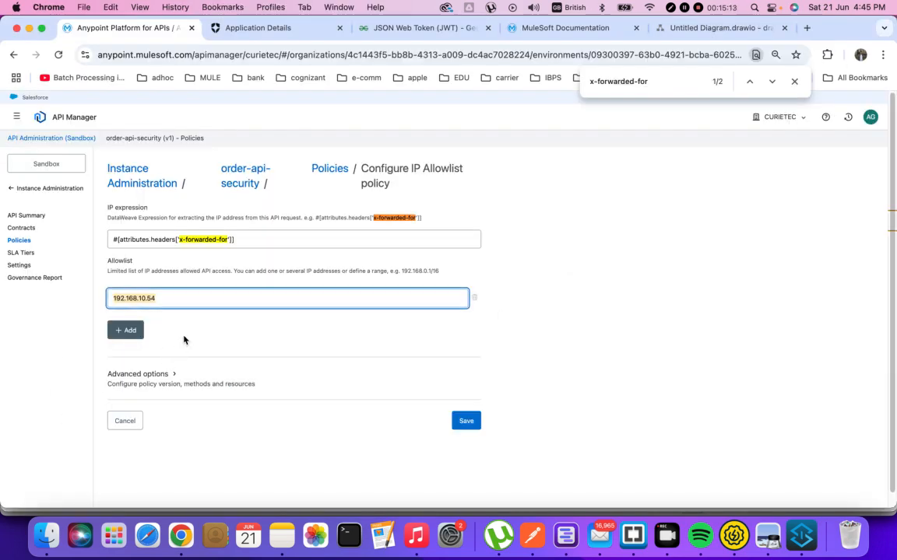
{"action": "left_click", "coordinate": [13, 54]}
{"action": "left_click", "coordinate": [467, 387]}
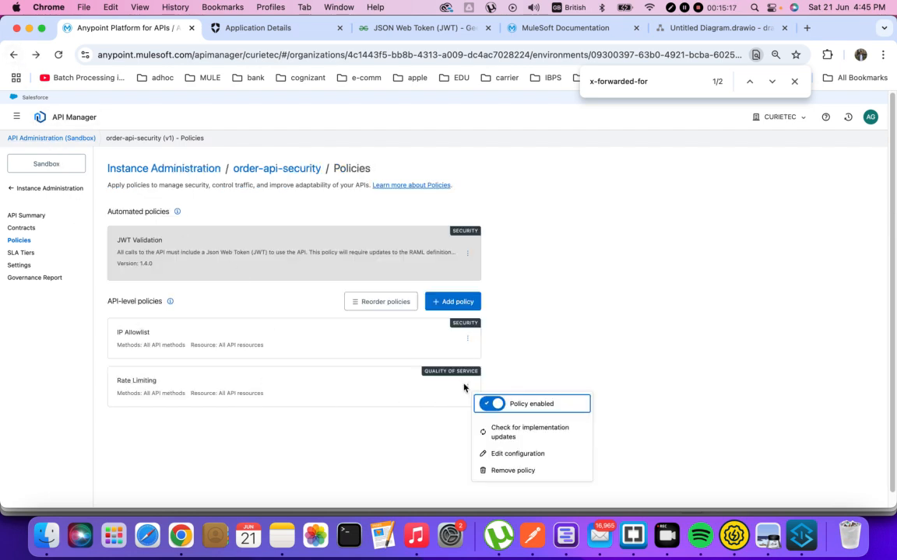
{"action": "left_click", "coordinate": [519, 454]}
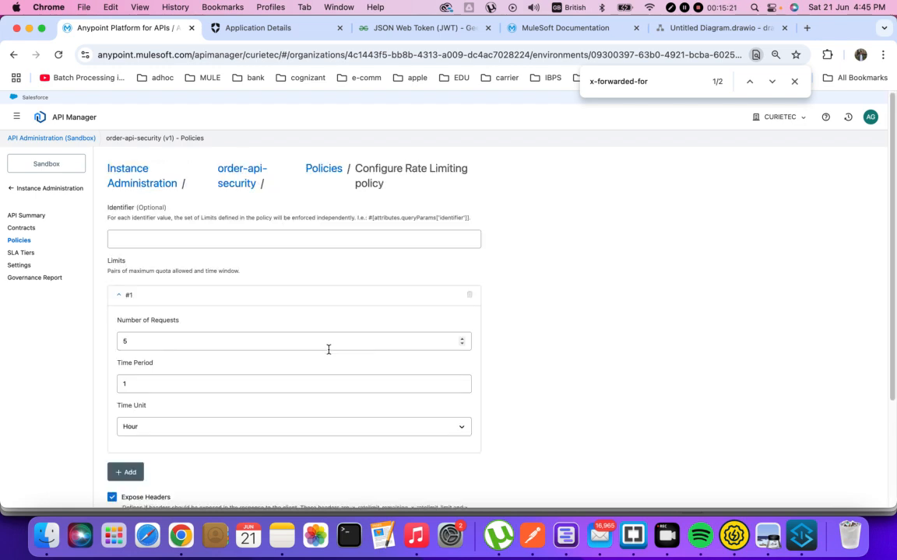
{"action": "scroll", "coordinate": [328, 349], "scroll_direction": "down", "scroll_amount": 1}
{"action": "left_click", "coordinate": [155, 326]}
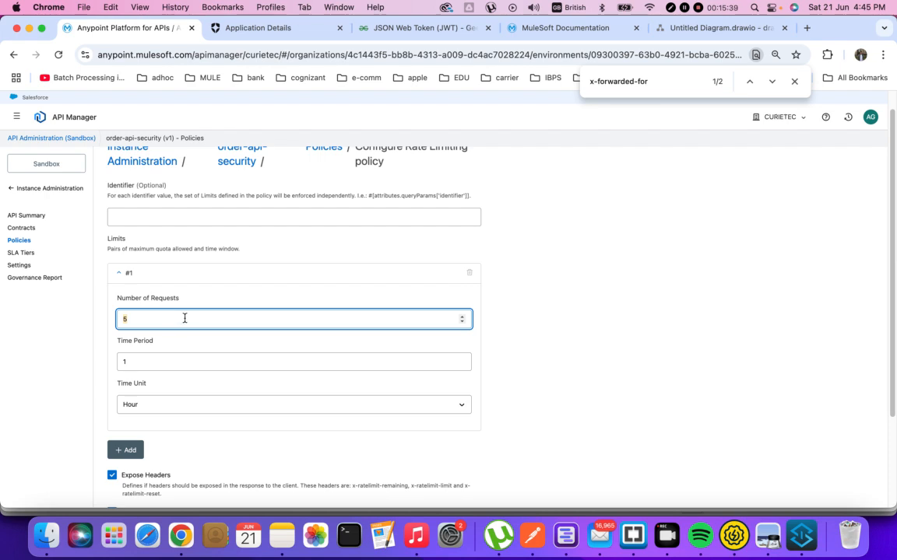
{"action": "left_click", "coordinate": [150, 364]}
{"action": "left_click", "coordinate": [151, 409]}
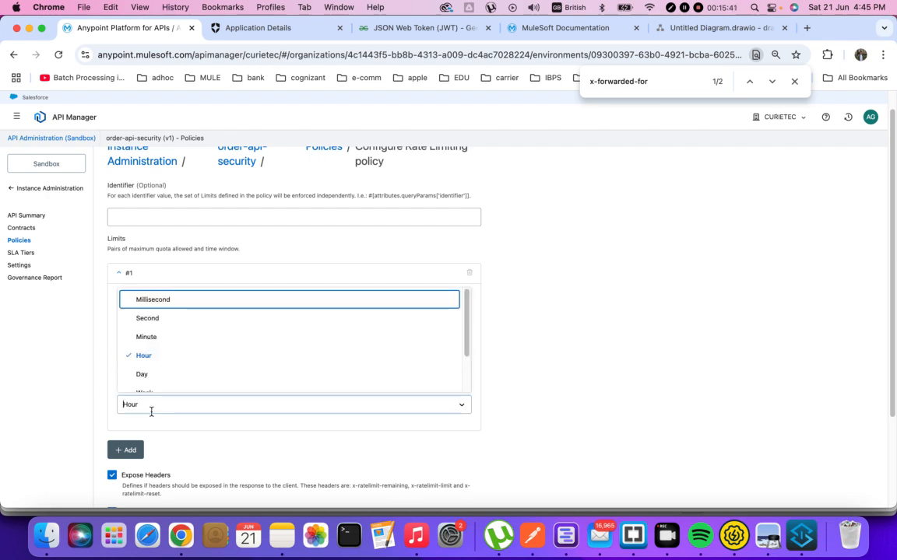
{"action": "left_click", "coordinate": [730, 403]}
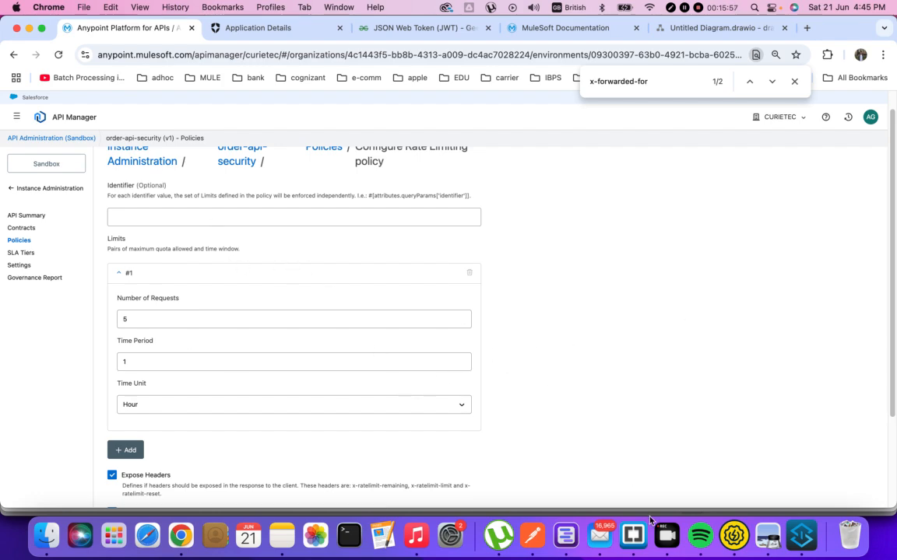
Return to Postman and send the GET /api/hotels request with the altered bearer token.
{"action": "left_click", "coordinate": [732, 539]}
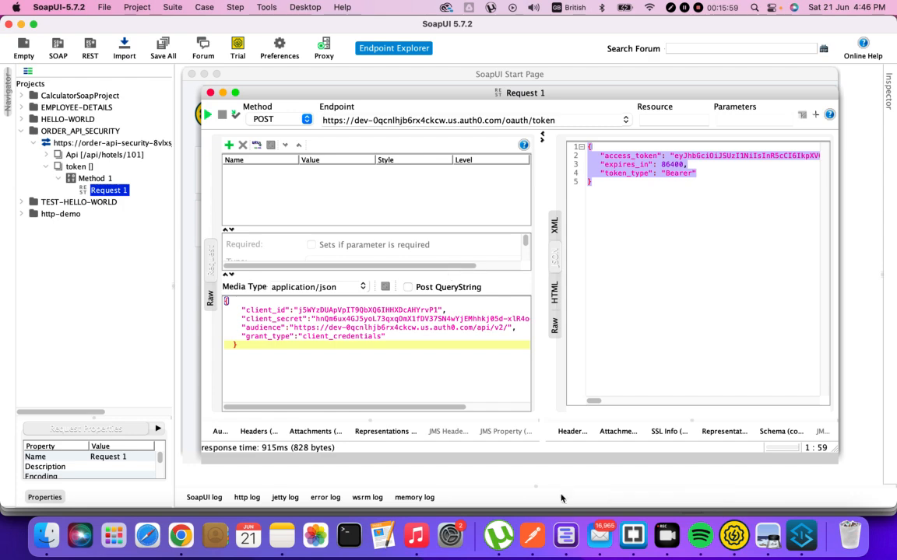
{"action": "left_click", "coordinate": [531, 537]}
{"action": "left_click", "coordinate": [819, 118]}
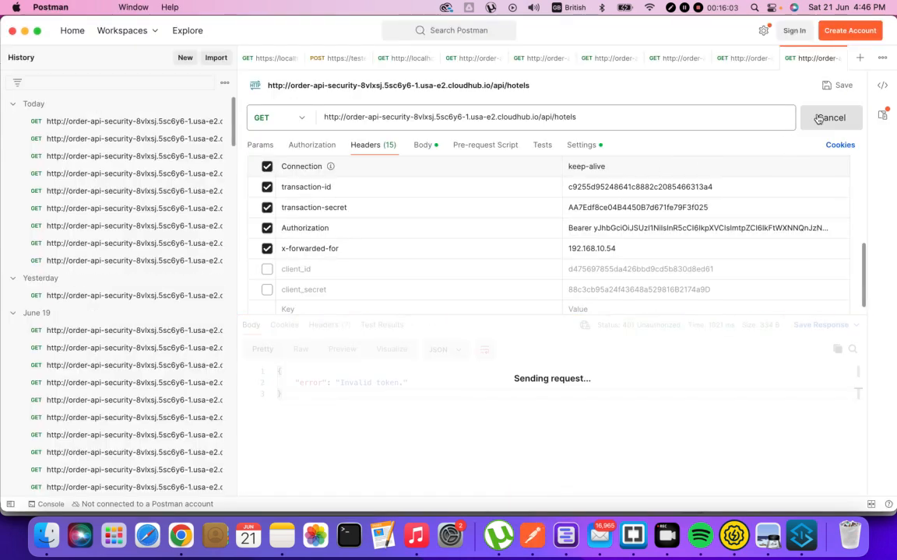
Replace the altered bearer token in Postman's Authorization header with the original access token copied from the Brackets file.
{"action": "double_click", "coordinate": [603, 229]}
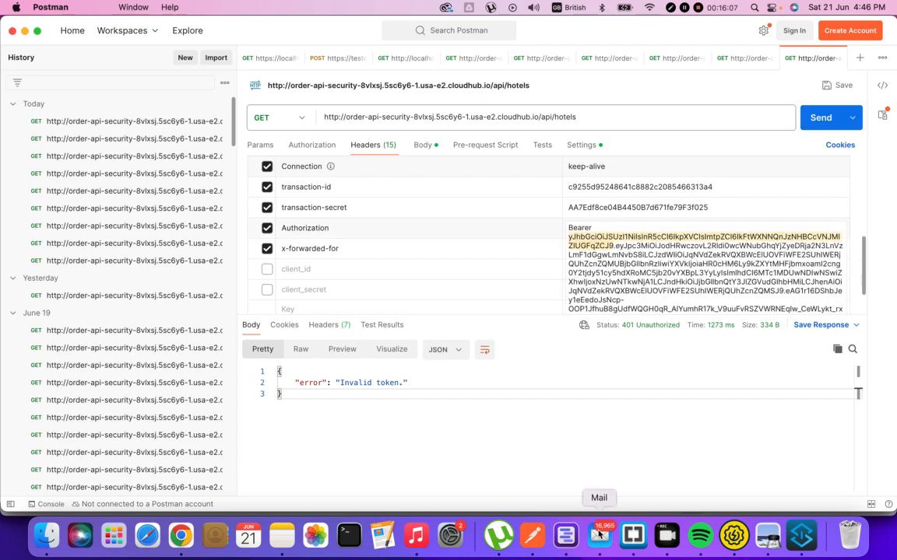
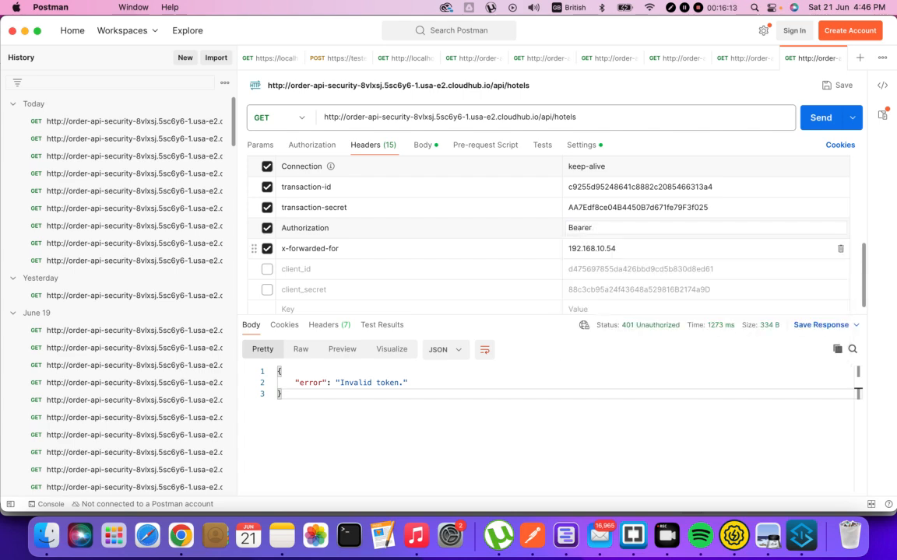
{"action": "key", "text": "super+Tab"}
{"action": "key", "text": "super+Tab"}
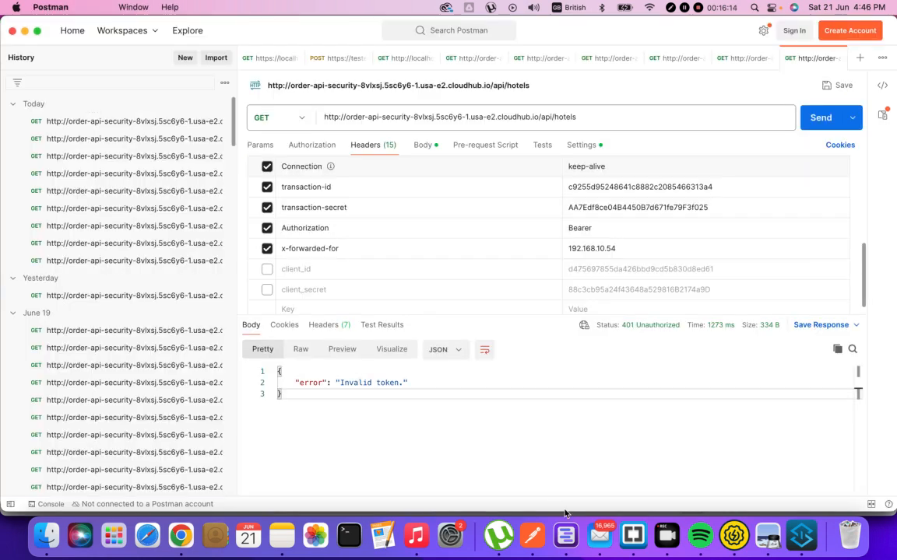
{"action": "left_click", "coordinate": [623, 535]}
{"action": "right_click", "coordinate": [420, 372]}
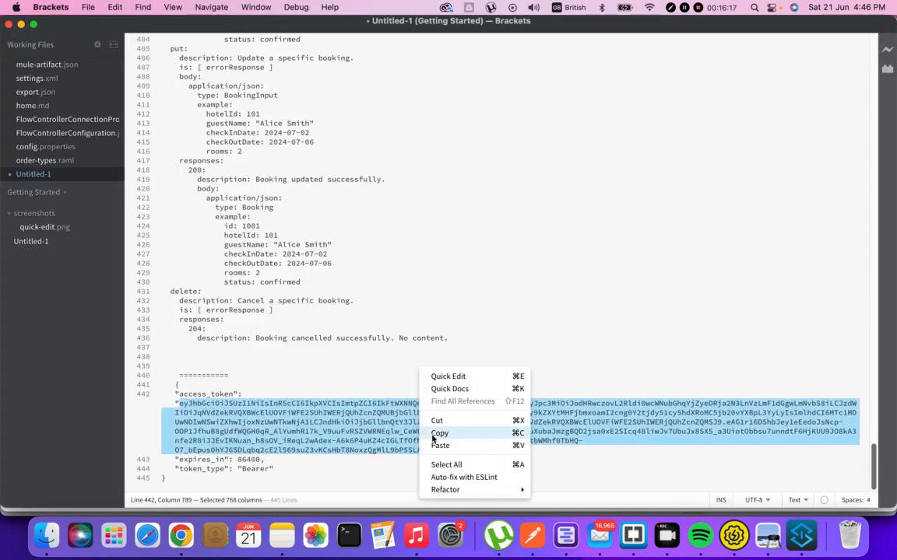
{"action": "left_click", "coordinate": [434, 434]}
{"action": "key", "text": "super+Tab"}
{"action": "left_click", "coordinate": [609, 228]}
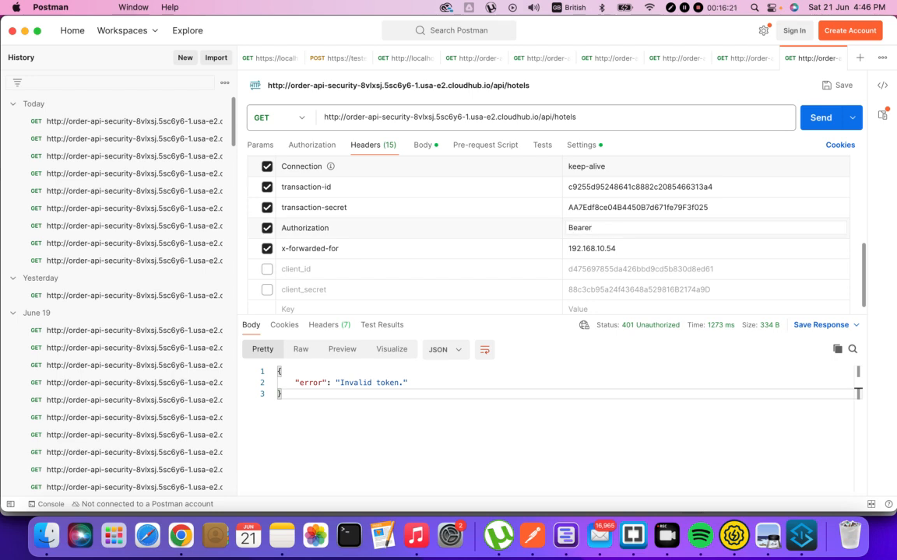
{"action": "key", "text": "super+v"}
{"action": "left_click", "coordinate": [699, 150]}
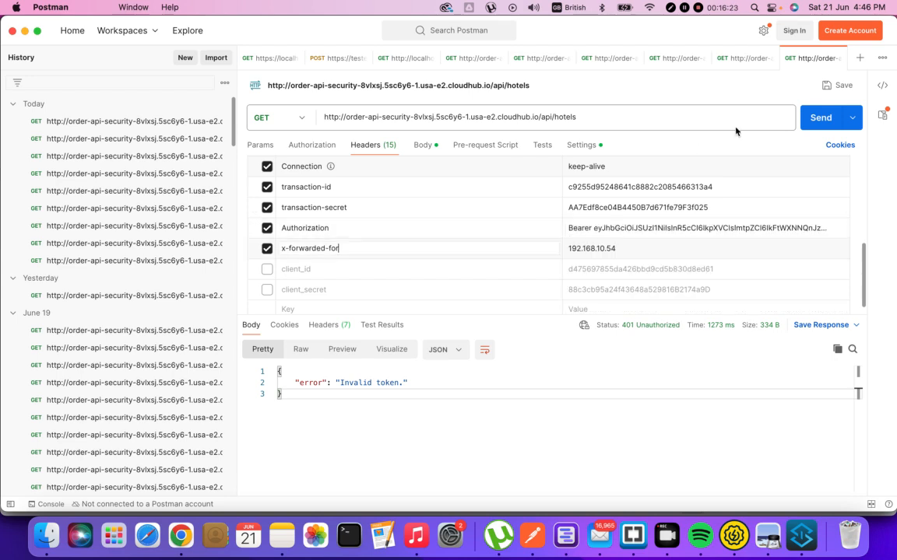
Send the GET /api/hotels request several times in a row with the original token to test the rate limit.
{"action": "left_click", "coordinate": [827, 122]}
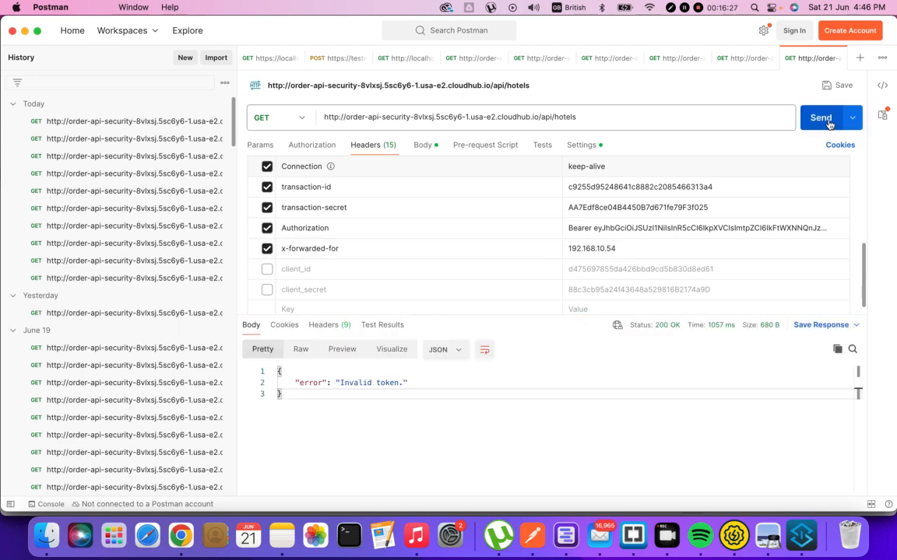
{"action": "left_click", "coordinate": [540, 455]}
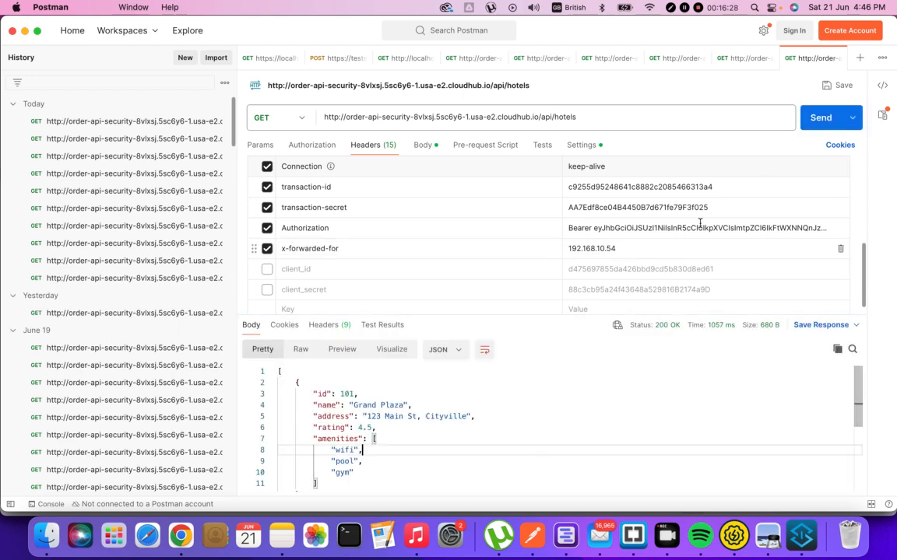
{"action": "left_click", "coordinate": [825, 117]}
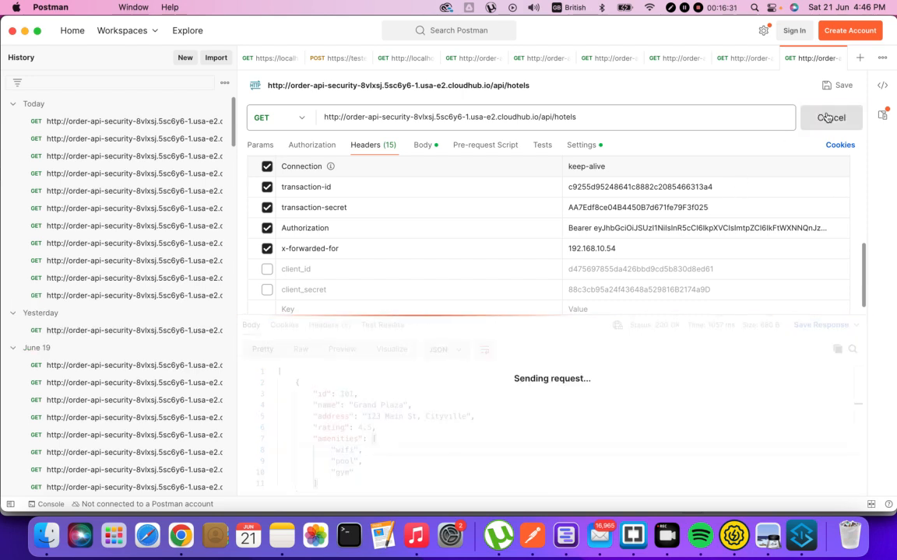
{"action": "left_click", "coordinate": [826, 116]}
{"action": "left_click", "coordinate": [826, 117]}
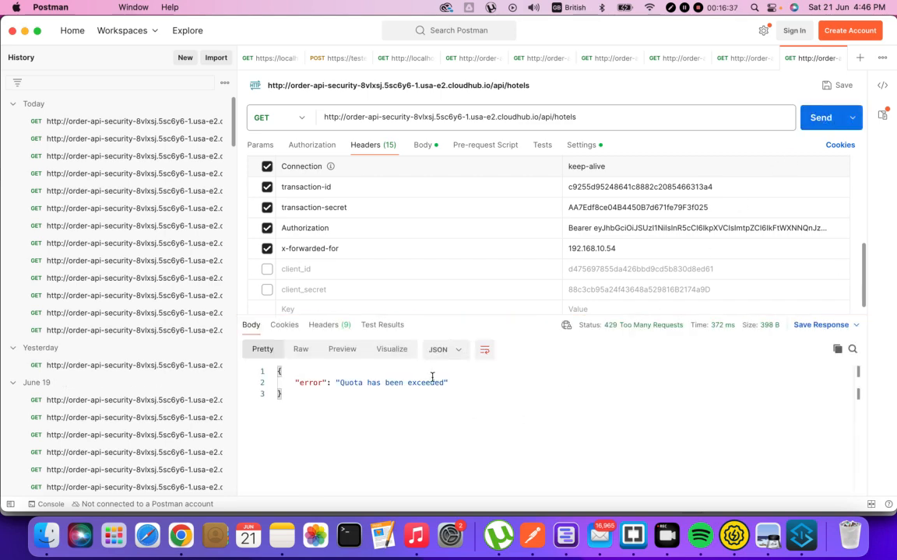
Check the Rate Limiting policy's limits in Chrome and resend the GET /api/hotels request from Postman.
{"action": "key", "text": "super+Tab"}
{"action": "key", "text": "super+Tab"}
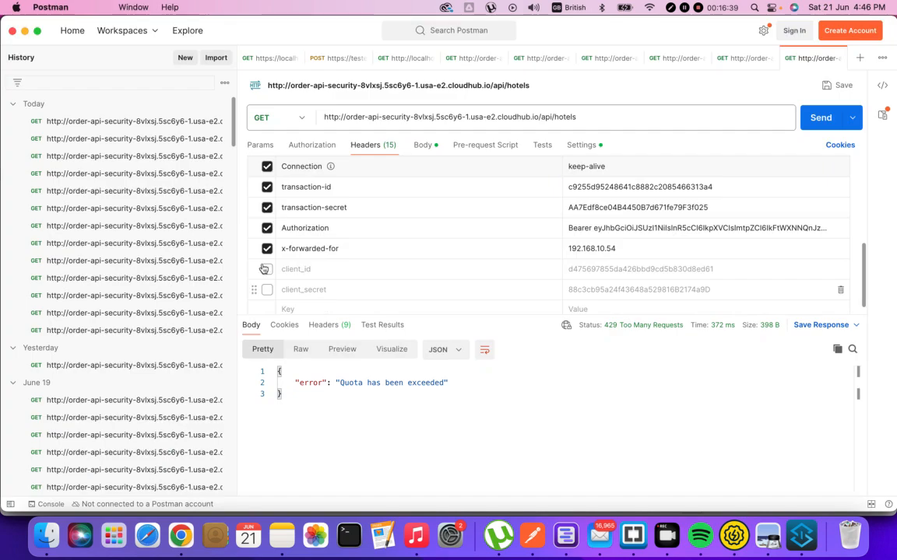
{"action": "left_click", "coordinate": [179, 534]}
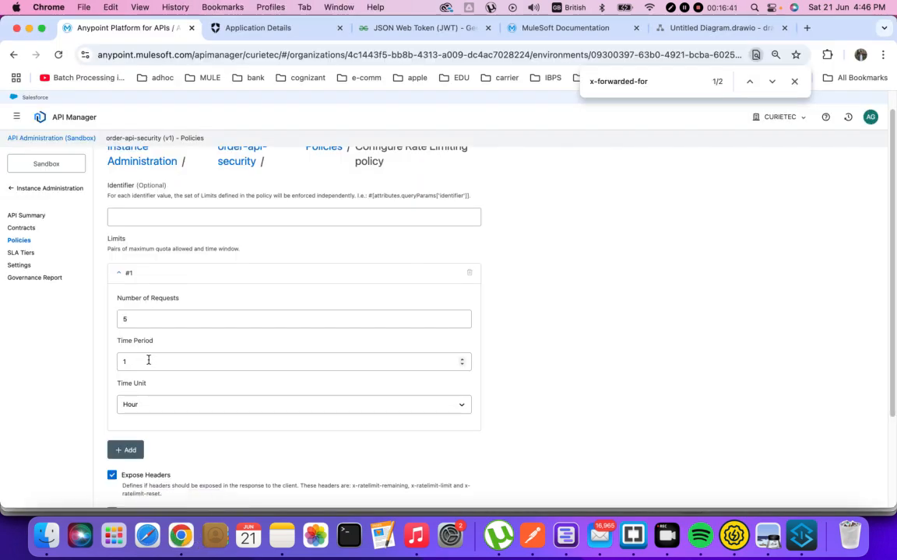
{"action": "key", "text": "super+Tab"}
{"action": "left_click", "coordinate": [830, 116]}
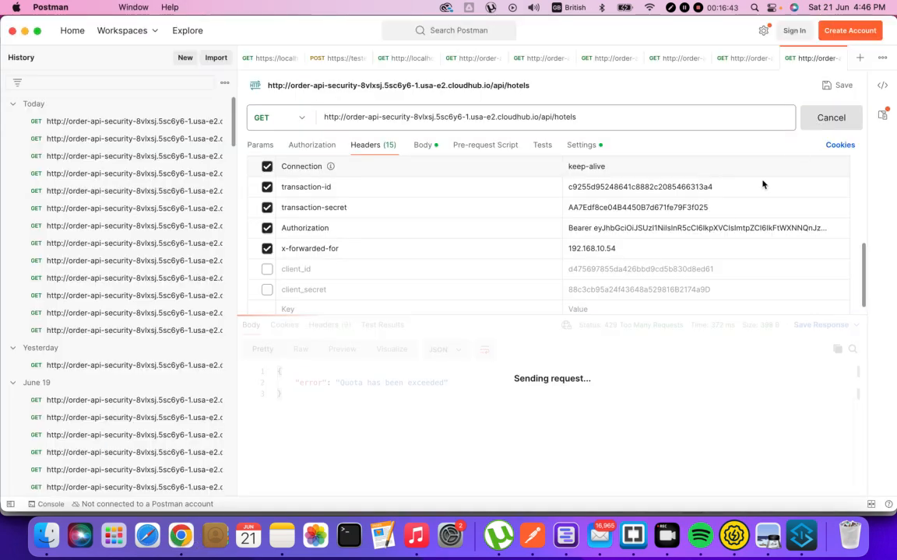
Compare the Rate Limiting policy's configuration in Chrome with the Postman response and review its time unit options.
{"action": "key", "text": "super+Tab"}
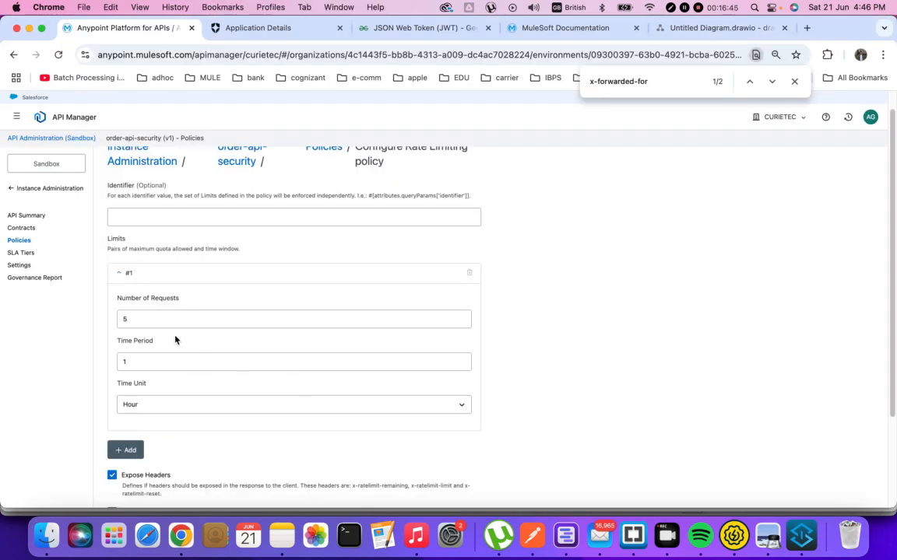
{"action": "scroll", "coordinate": [156, 244], "scroll_direction": "down", "scroll_amount": 3}
{"action": "scroll", "coordinate": [184, 290], "scroll_direction": "up", "scroll_amount": 4}
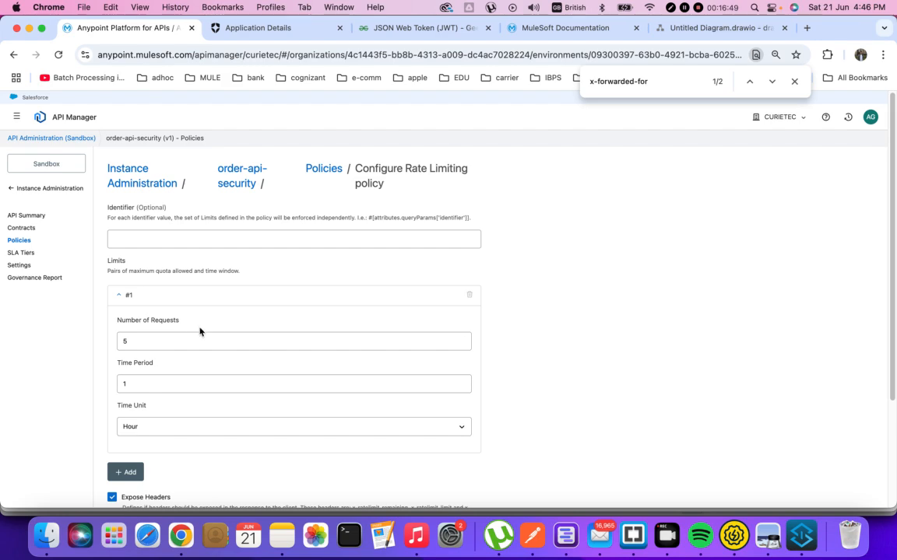
{"action": "key", "text": "super+Tab"}
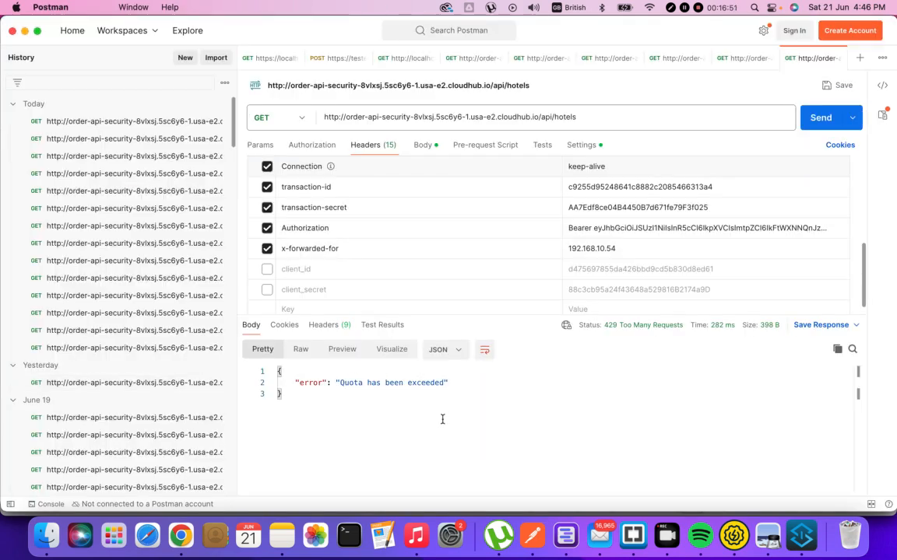
{"action": "key", "text": "super+Tab"}
{"action": "left_click", "coordinate": [177, 424]}
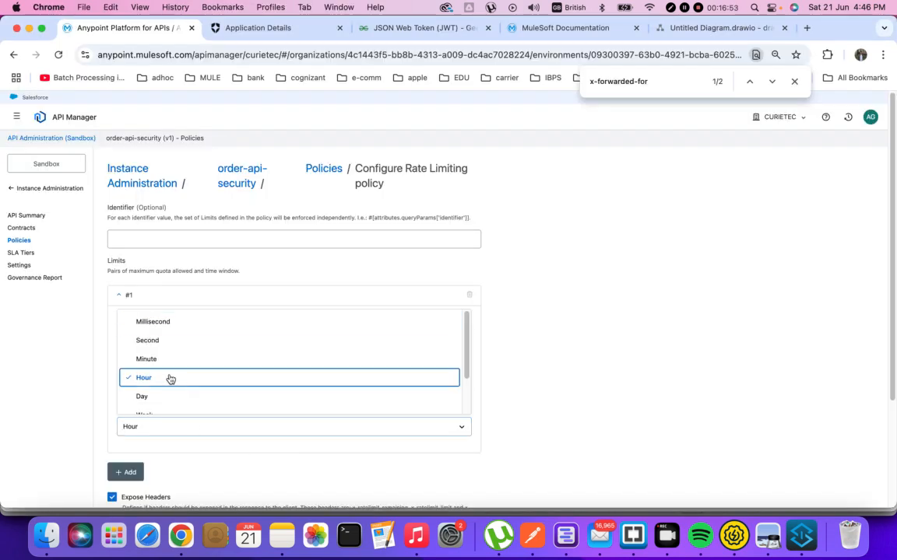
{"action": "left_click", "coordinate": [537, 379]}
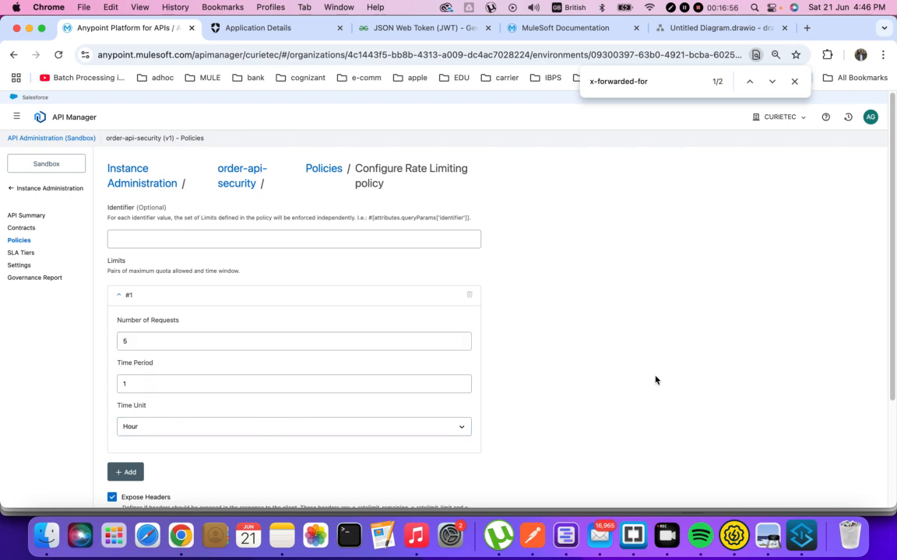
Go back to the order-api-security policies list, recheck the Postman response, and view the token flow diagram in Chrome's draw.io page.
{"action": "left_click", "coordinate": [14, 55]}
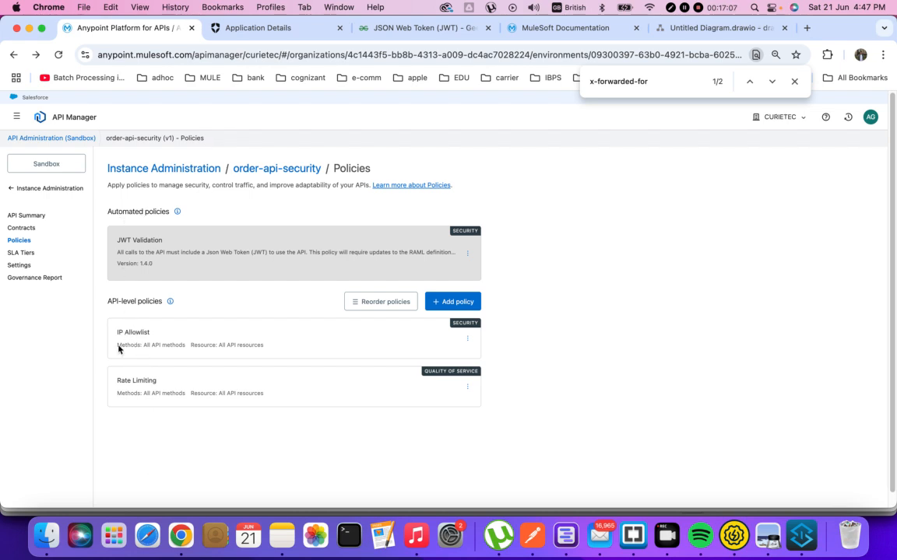
{"action": "key", "text": "super+Tab"}
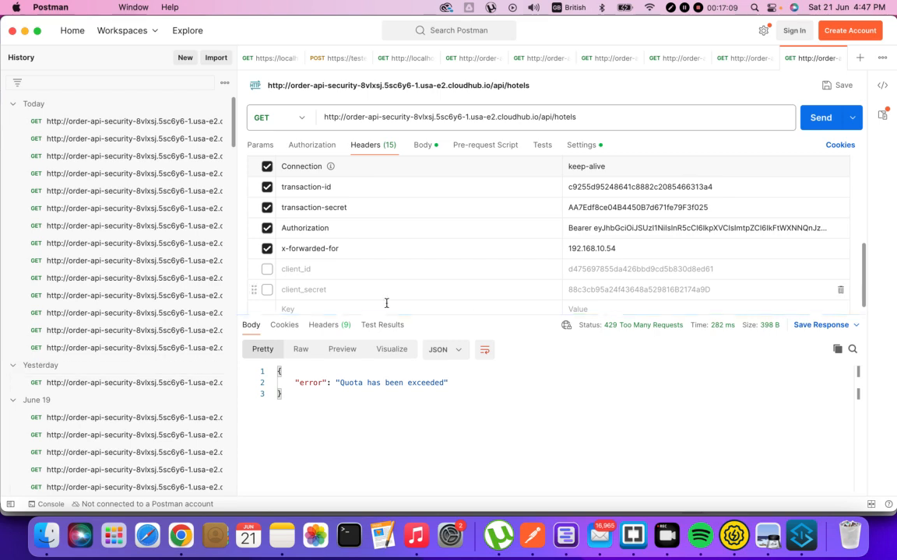
{"action": "key", "text": "super+Tab"}
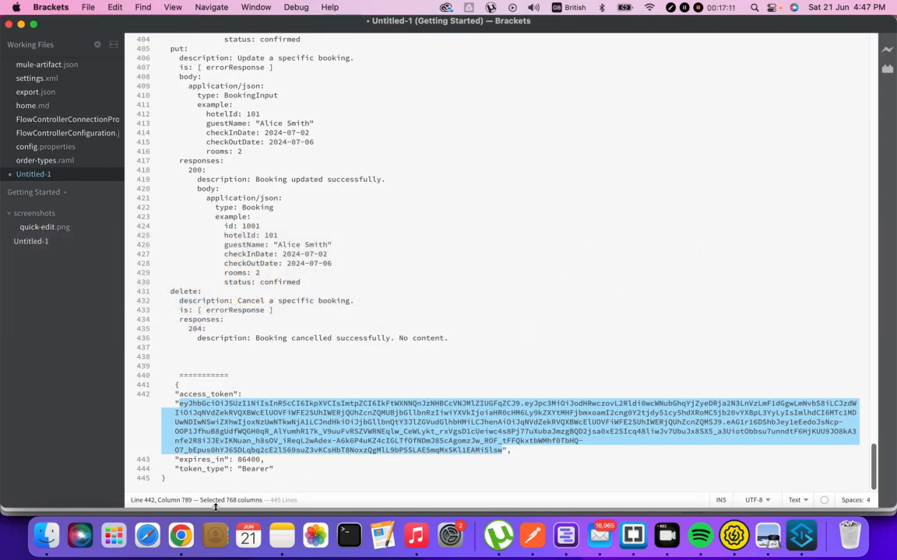
{"action": "left_click", "coordinate": [180, 535]}
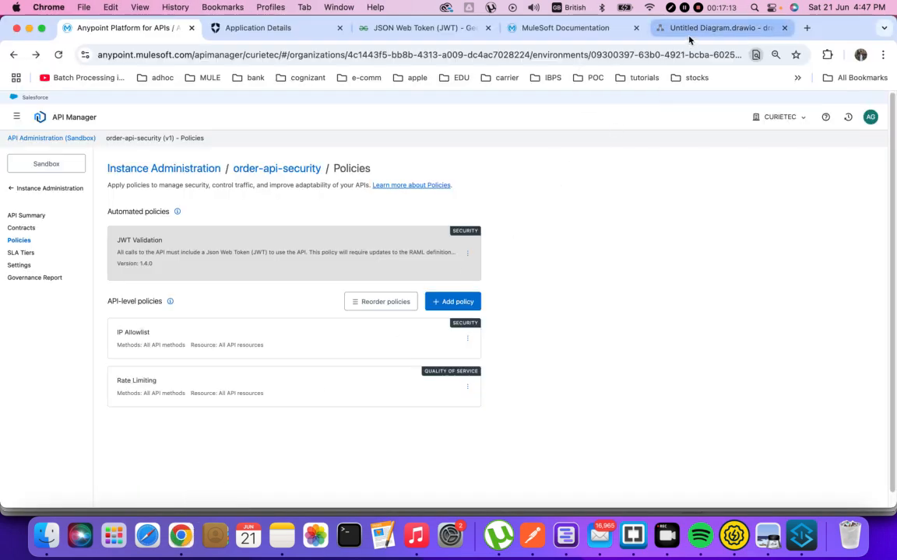
{"action": "left_click", "coordinate": [690, 30]}
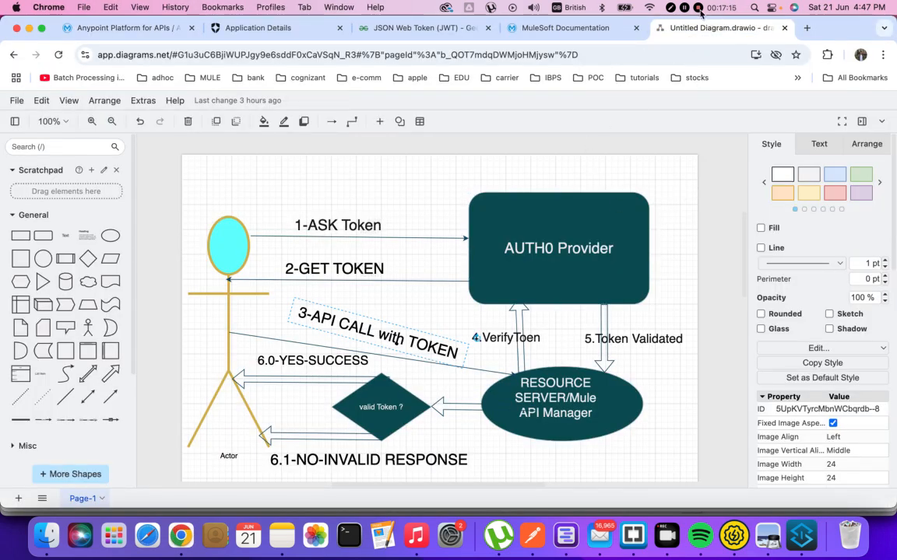